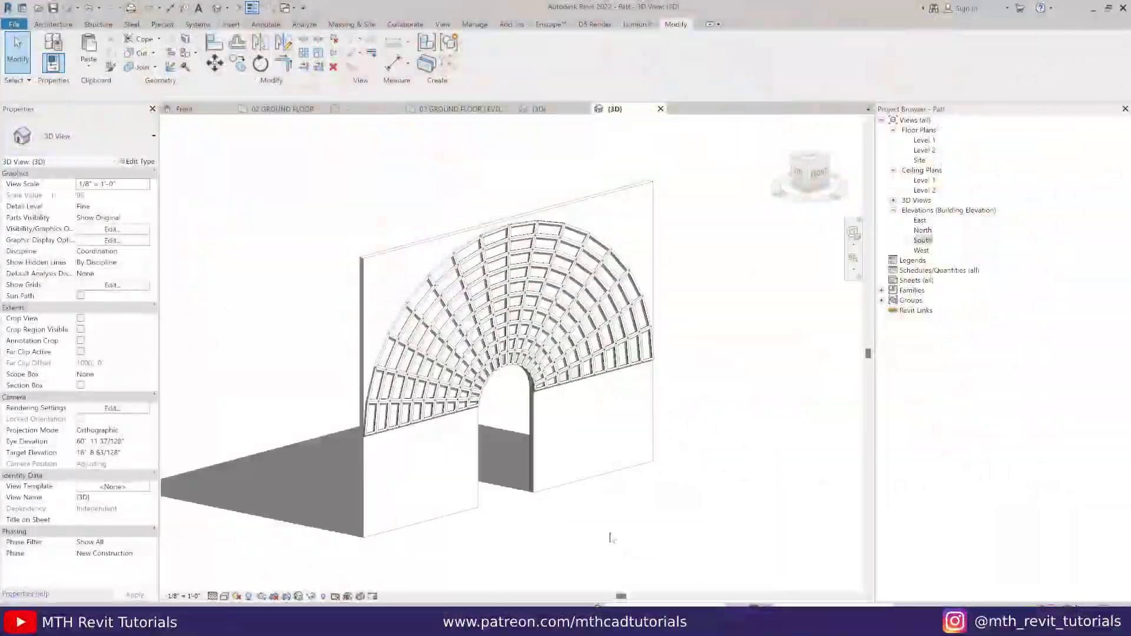
Examine the finished arched coffer wall model and the highlighted areas of the reference photo, closing off with the photo viewer minimized.
mouse_move(631, 549)
middle_mouse_down("shift")
mouse_move(745, 546)
mouse_move(563, 548)
mouse_move(399, 505)
mouse_move(589, 503)
middle_mouse_up("shift")
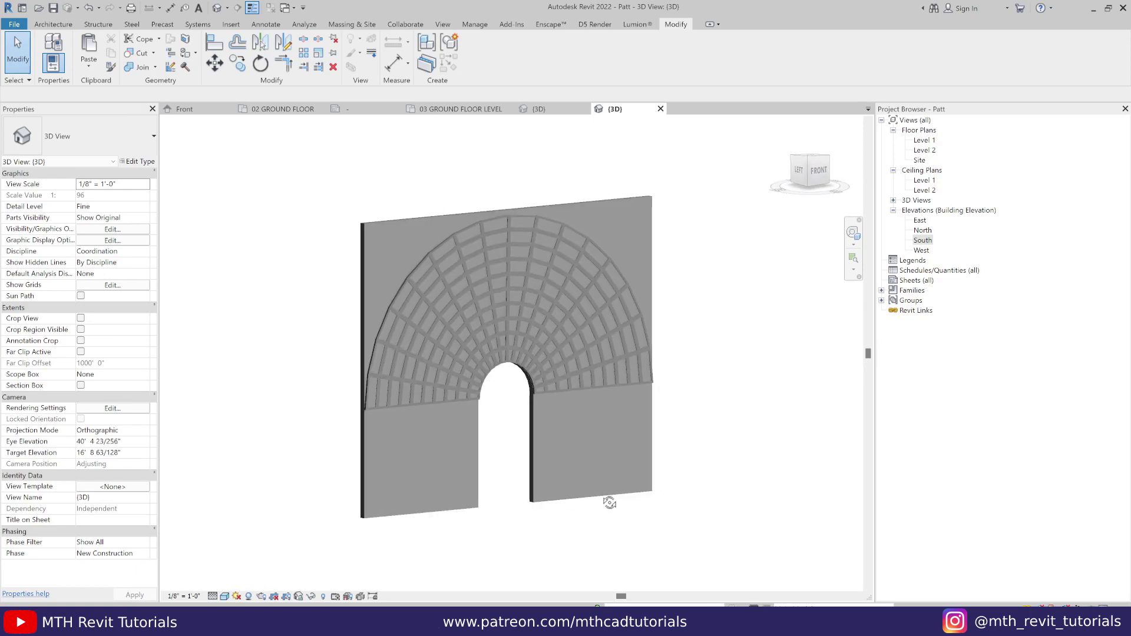
middle_click_drag(638, 532, 657, 506, "shift")
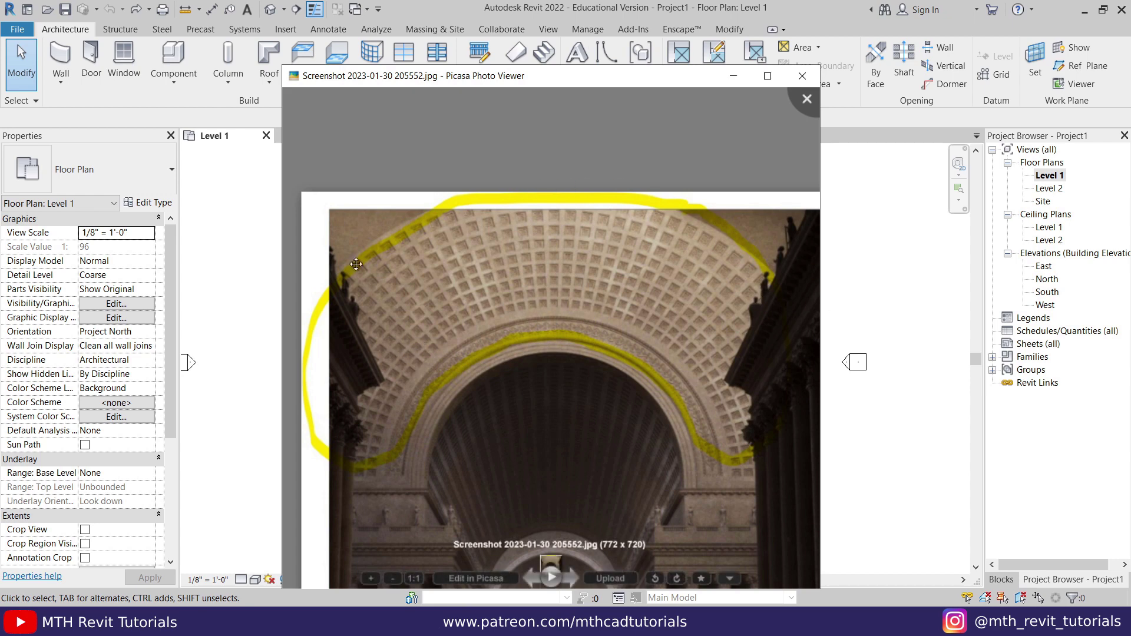
scroll(356, 264, "up", 5)
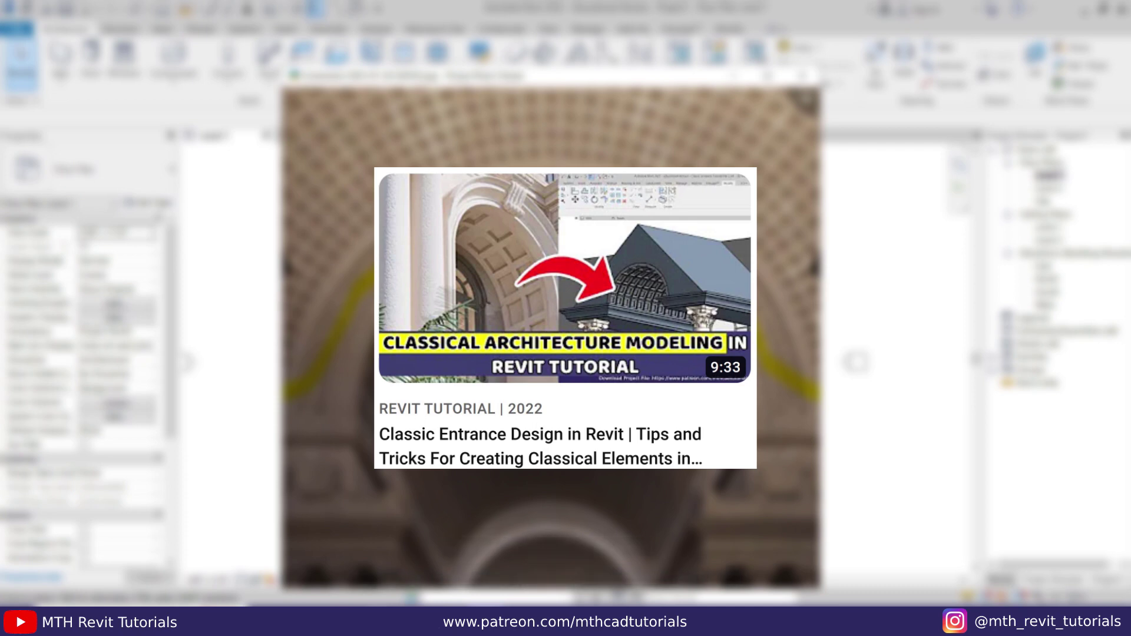
left_click_drag(557, 236, 551, 454)
scroll(548, 333, "down", 3)
scroll(462, 312, "up", 4)
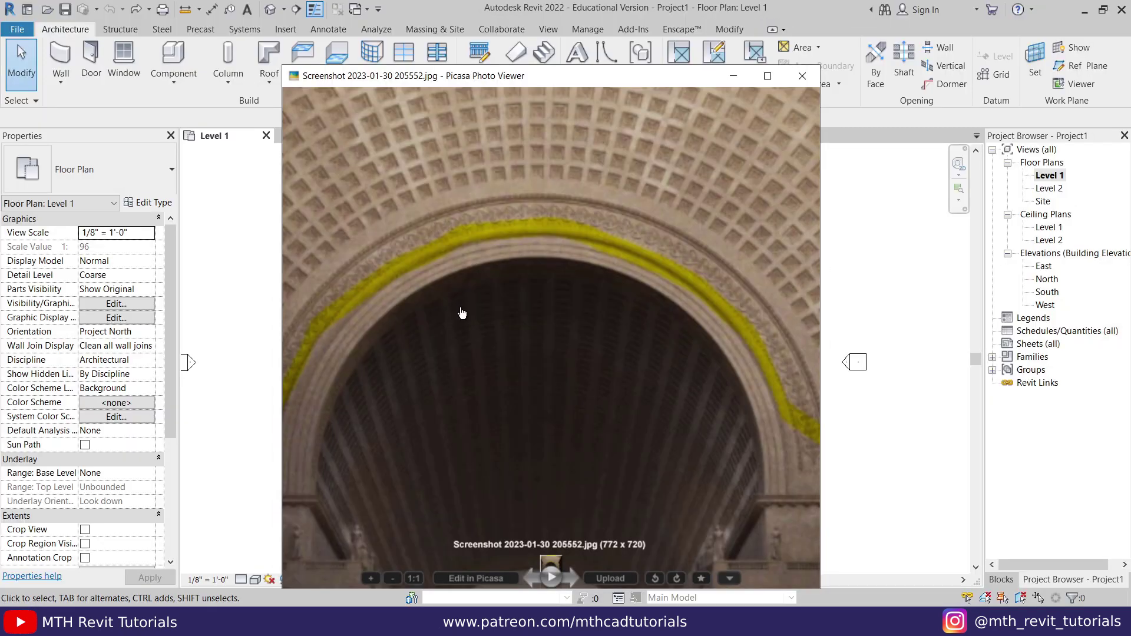
scroll(462, 313, "down", 4)
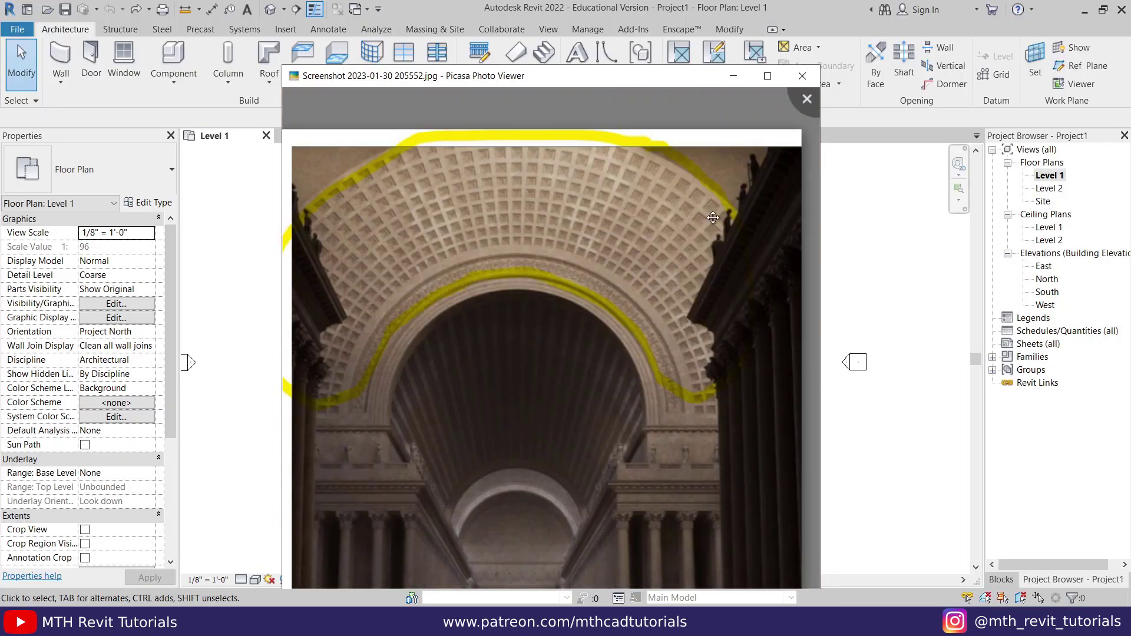
left_click(740, 77)
Draw a straight horizontal Generic - 8" wall 40' long in the Level 1 plan, between the elevation markers.
middle_click_drag(549, 317, 545, 303)
scroll(499, 322, "down", 2)
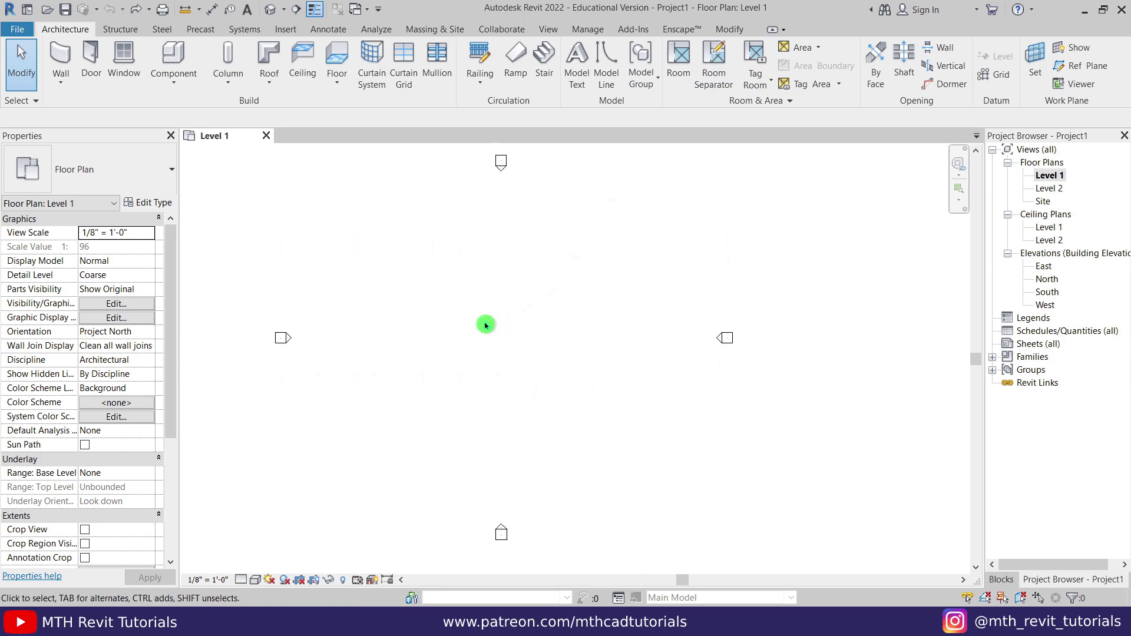
left_click(61, 58)
left_click(469, 336)
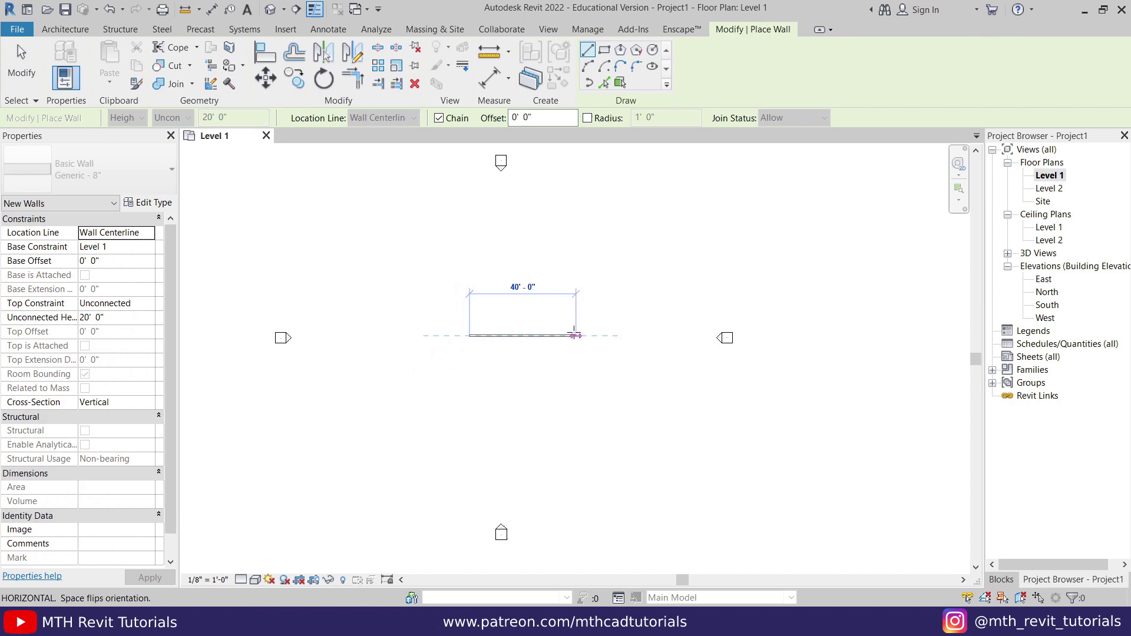
left_click(575, 336)
key("Escape")
key("Escape")
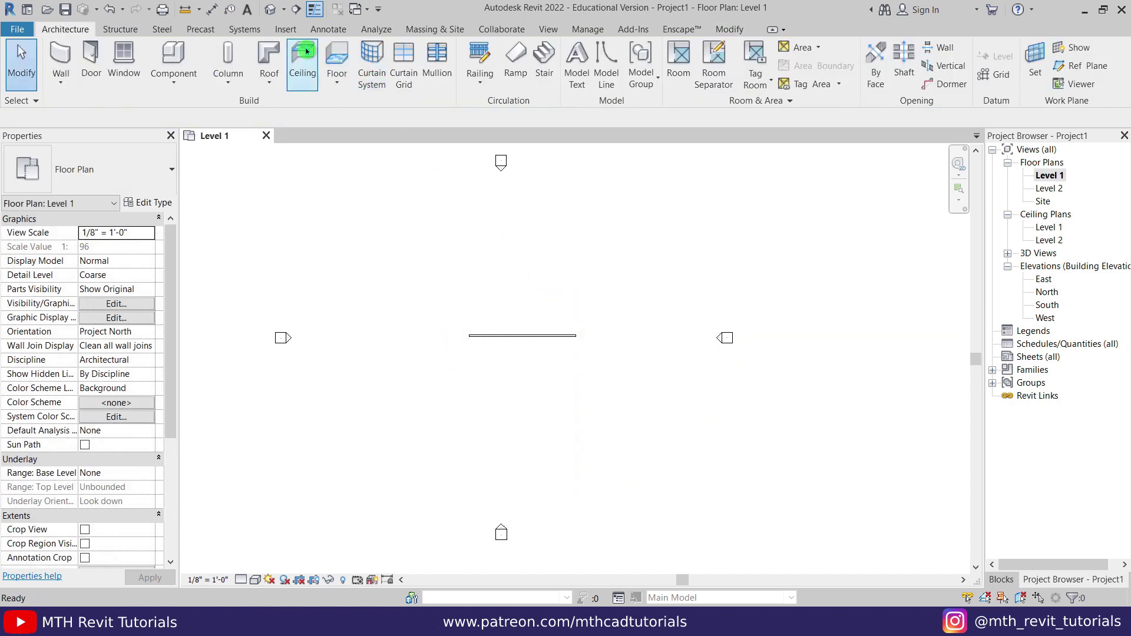
Open the wall's profile for editing in the default 3D view, seen from the front.
left_click(270, 8)
scroll(631, 318, "up", 3)
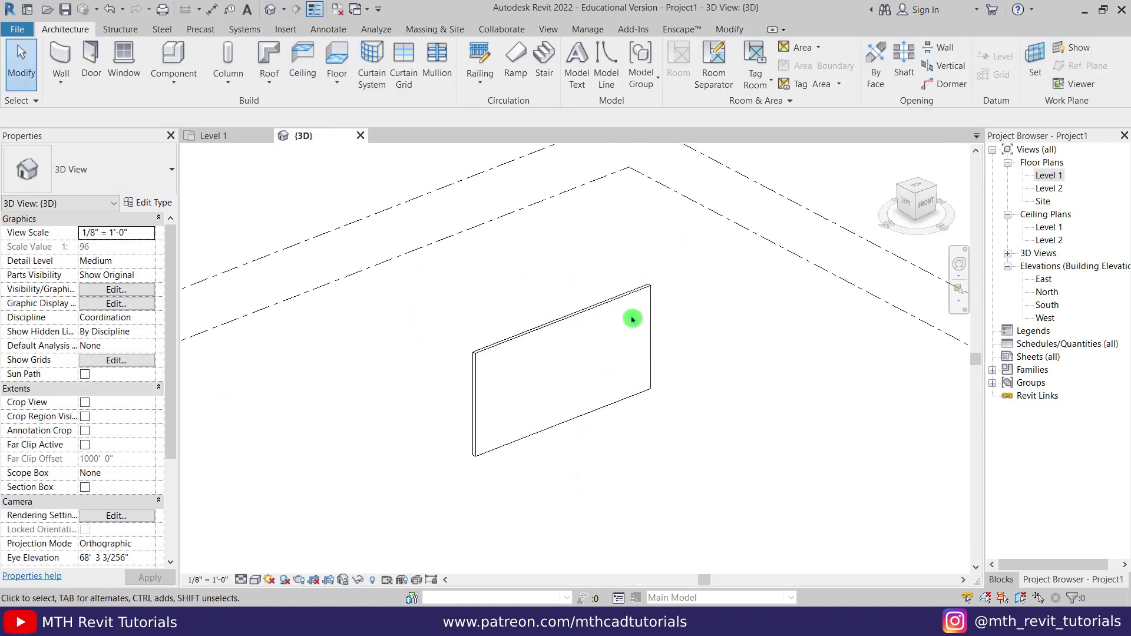
left_click(575, 316)
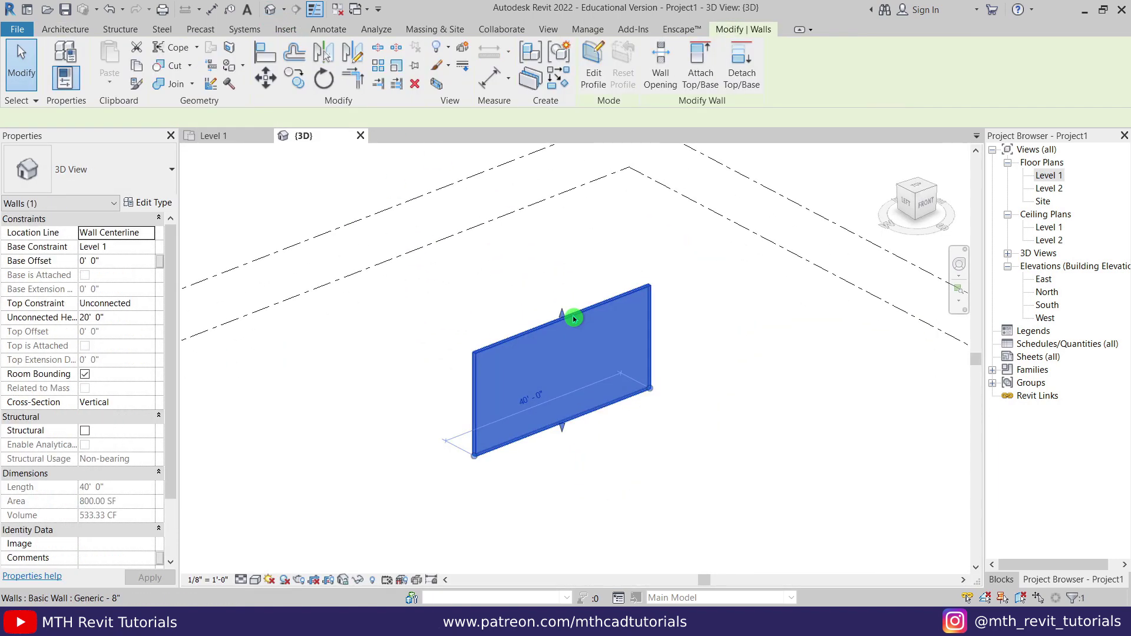
left_click(594, 76)
left_click(907, 217)
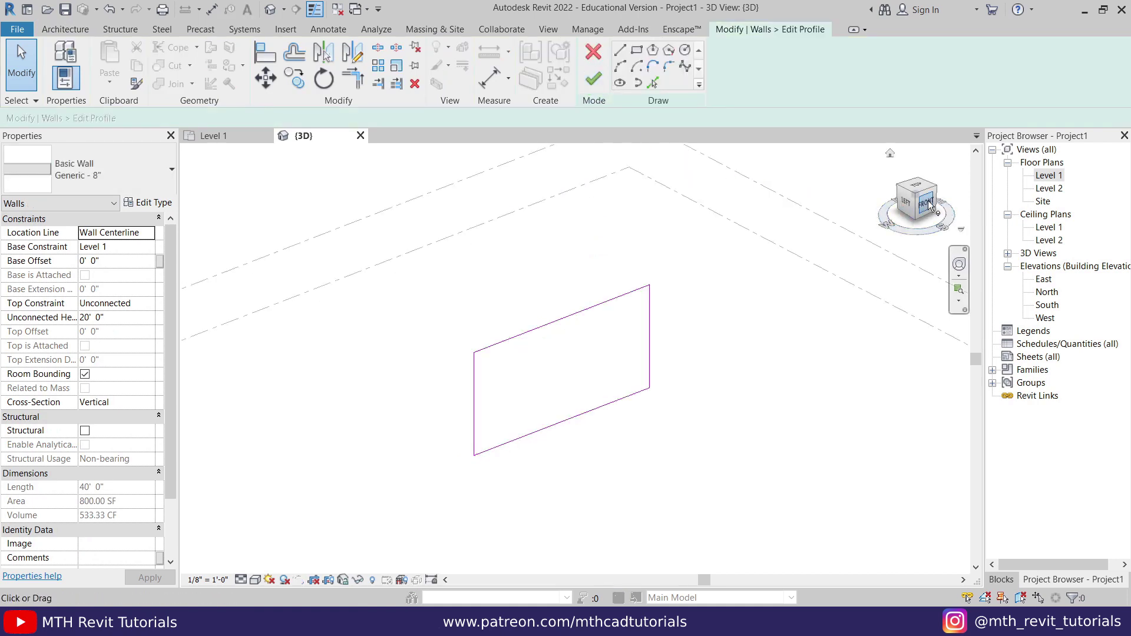
Sketch half of an opening about 14' high and 4'-6" wide, starting from the midpoint of the wall profile's bottom edge.
left_click(626, 54)
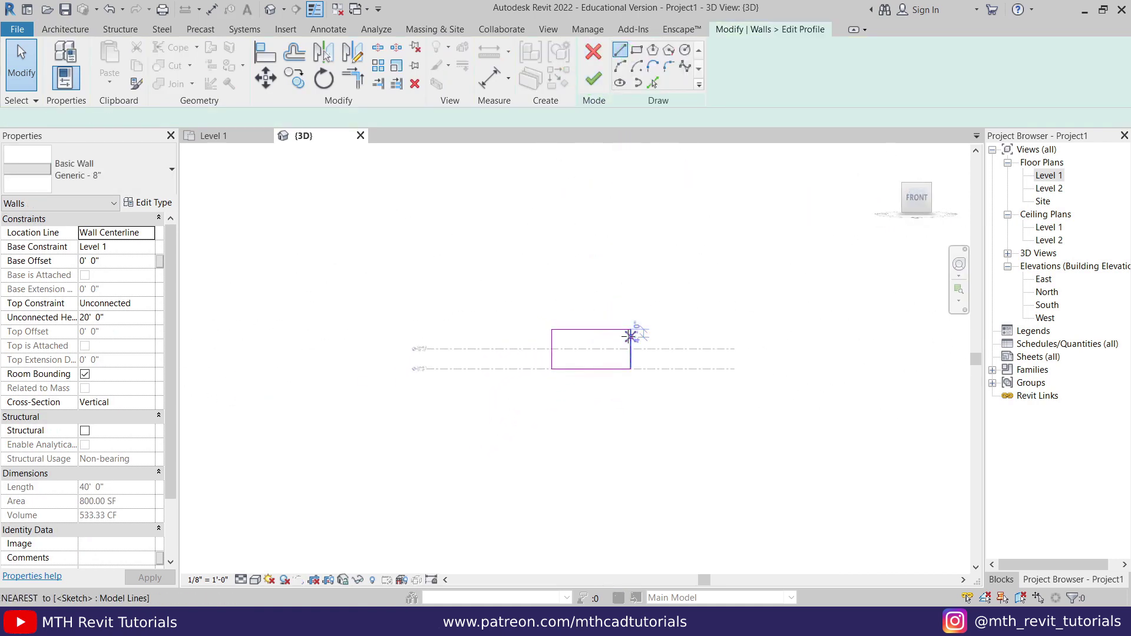
scroll(628, 348, "up", 3)
left_click(512, 410)
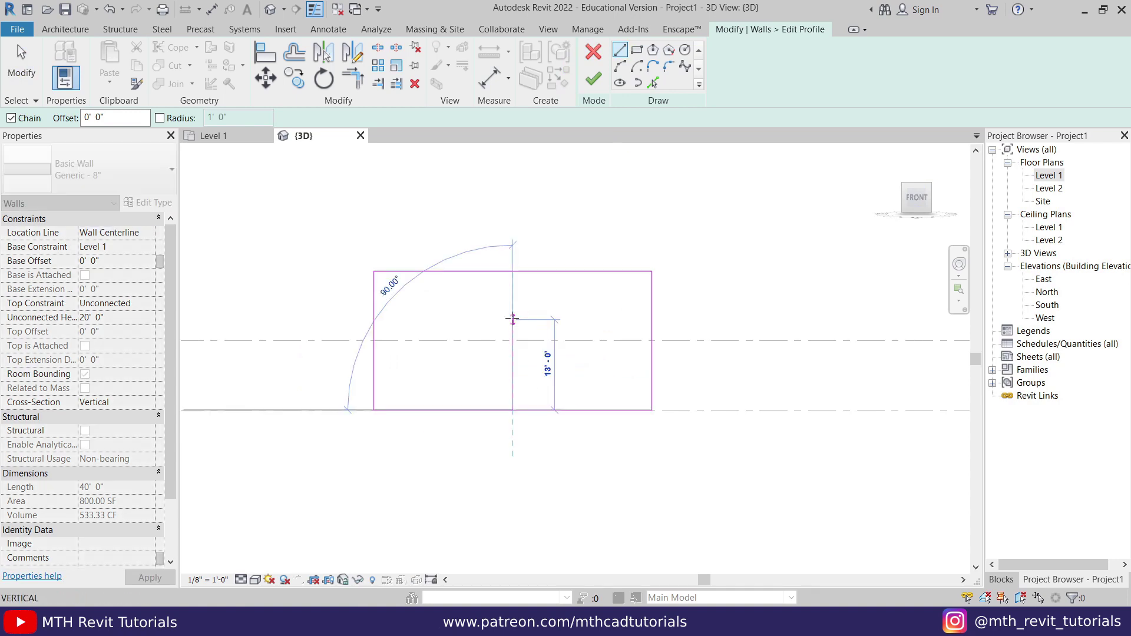
left_click(512, 313)
left_click(544, 312)
left_click(544, 410)
key("Escape")
key("Escape")
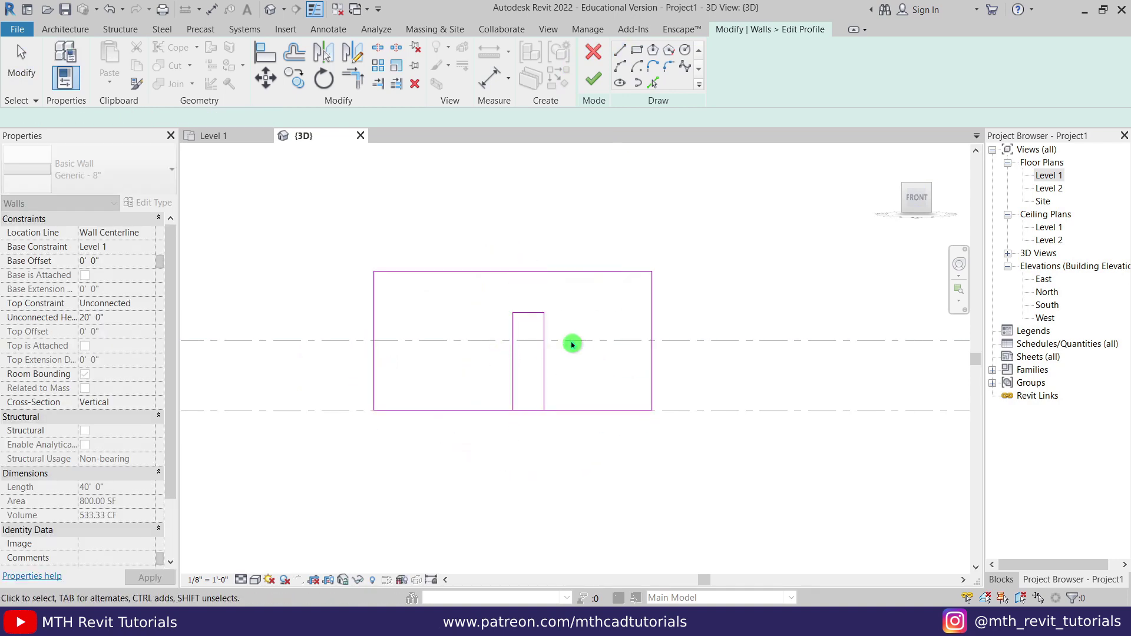
Mirror the half-opening about its centre line, and delete the centre line and the top lines.
left_click_drag(573, 345, 528, 293)
key("d")
key("m")
left_click(513, 340)
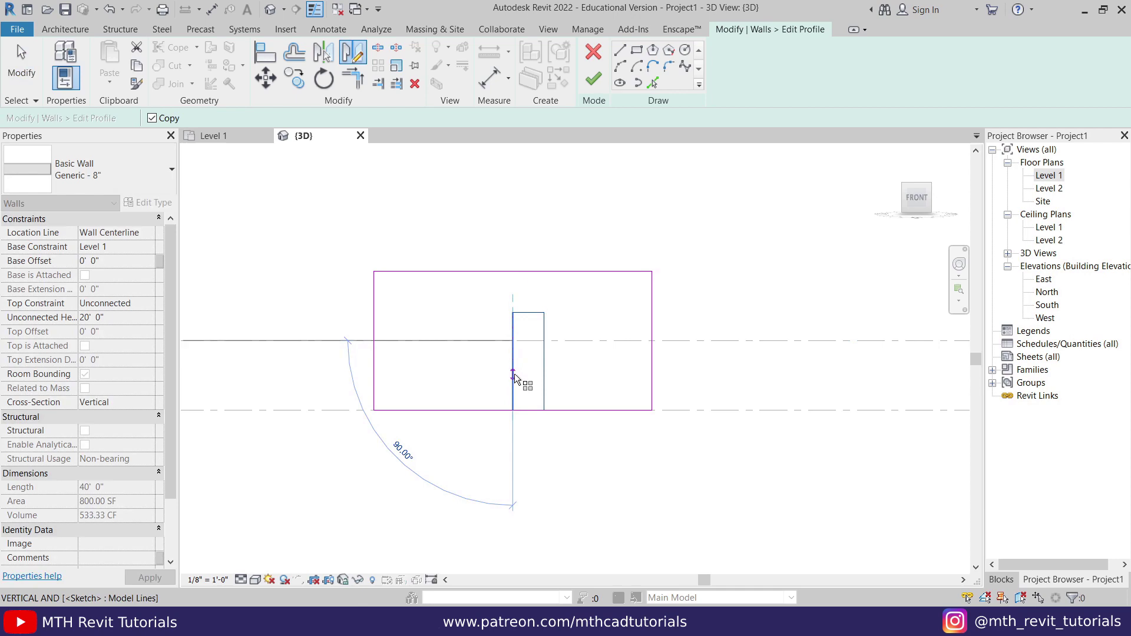
left_click(513, 375)
left_click_drag(530, 336, 502, 304)
key("Delete")
Draw a semicircular arc joining the upper ends of the opening's two vertical lines.
left_click(620, 67)
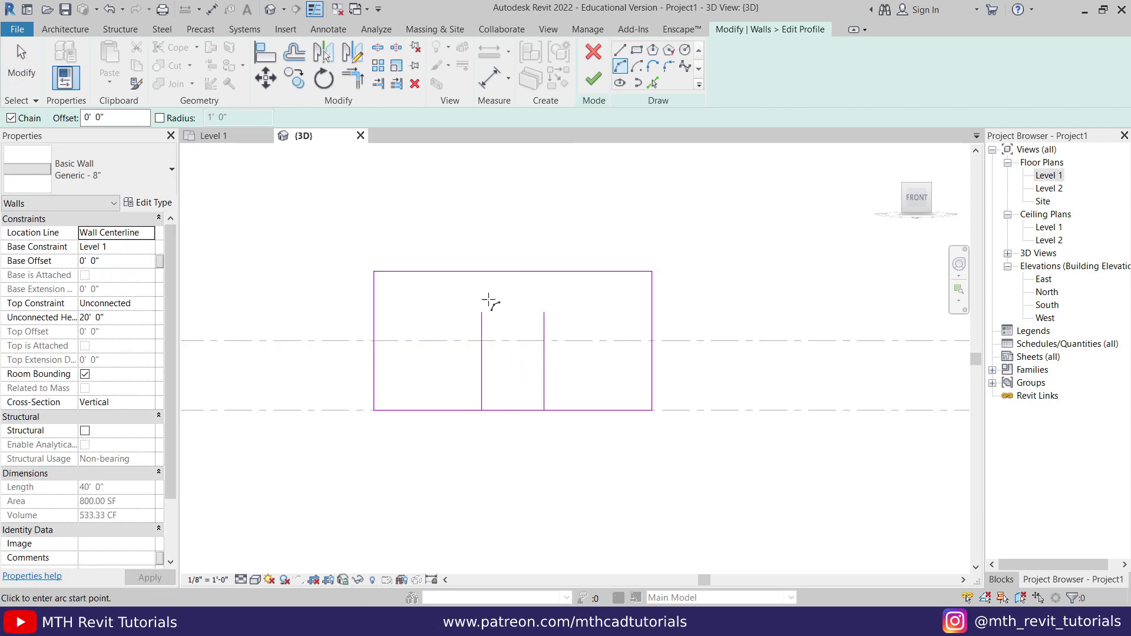
left_click(481, 313)
left_click(544, 313)
left_click(502, 287)
key("Escape")
key("Escape")
Set the distance between the opening's two vertical lines to 6' 0".
left_click(544, 348)
left_click(512, 274)
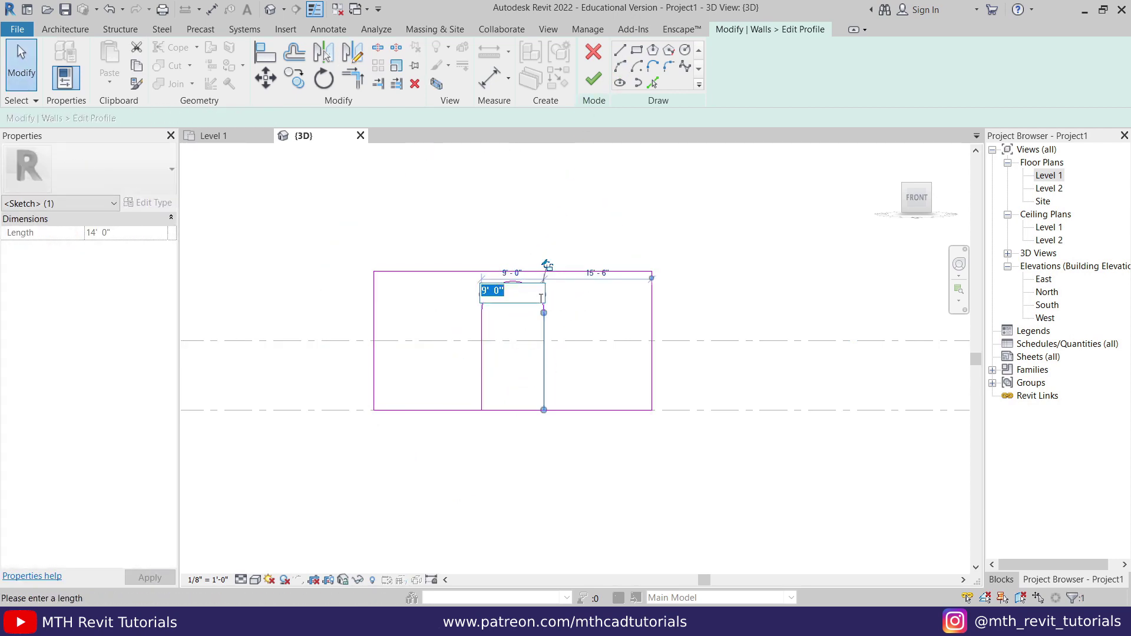
key("BackSpace")
key("Return")
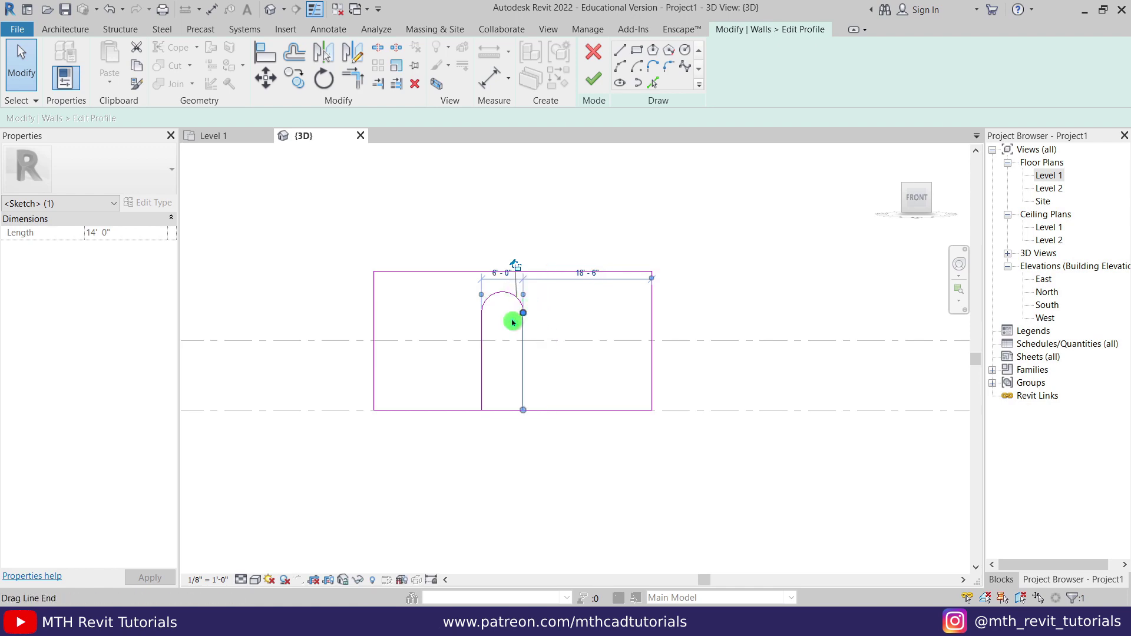
Lower the opening's arc by about 3' and shift the whole arched outline right toward the wall's centre.
left_click(499, 281)
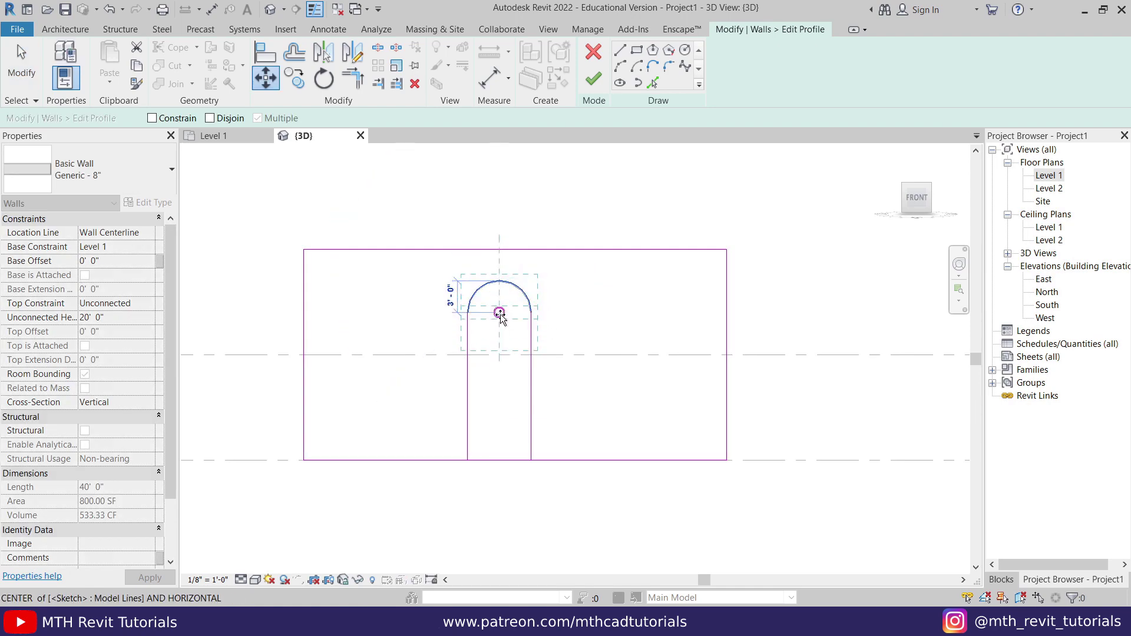
left_click(499, 313)
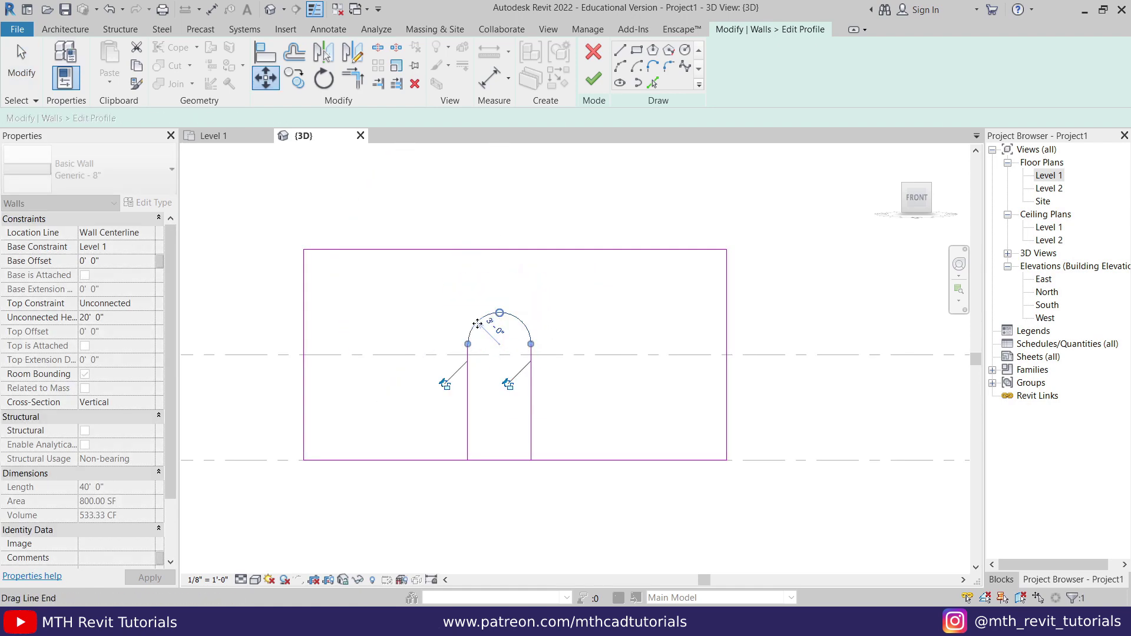
key("Escape")
left_click_drag(427, 293, 554, 480)
key("Right")
key("Right")
key("Right")
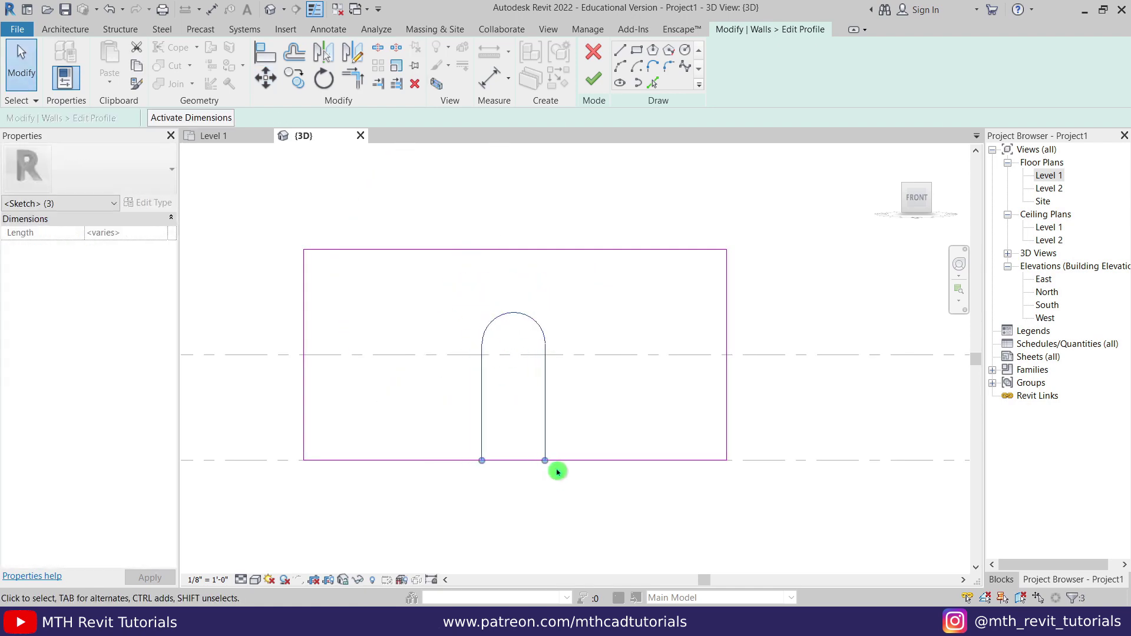
left_click(503, 431)
Split the bottom profile line, trim it to the sides of the arched opening, and finish the wall's profile edit.
key("s")
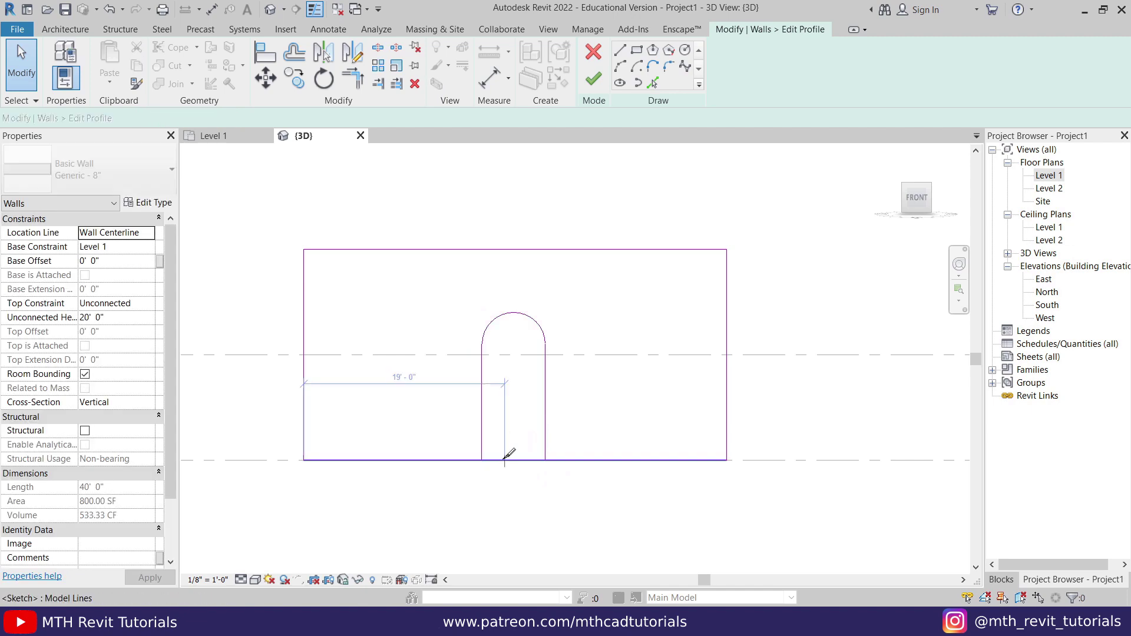
key("s")
key("l")
key("t")
key("r")
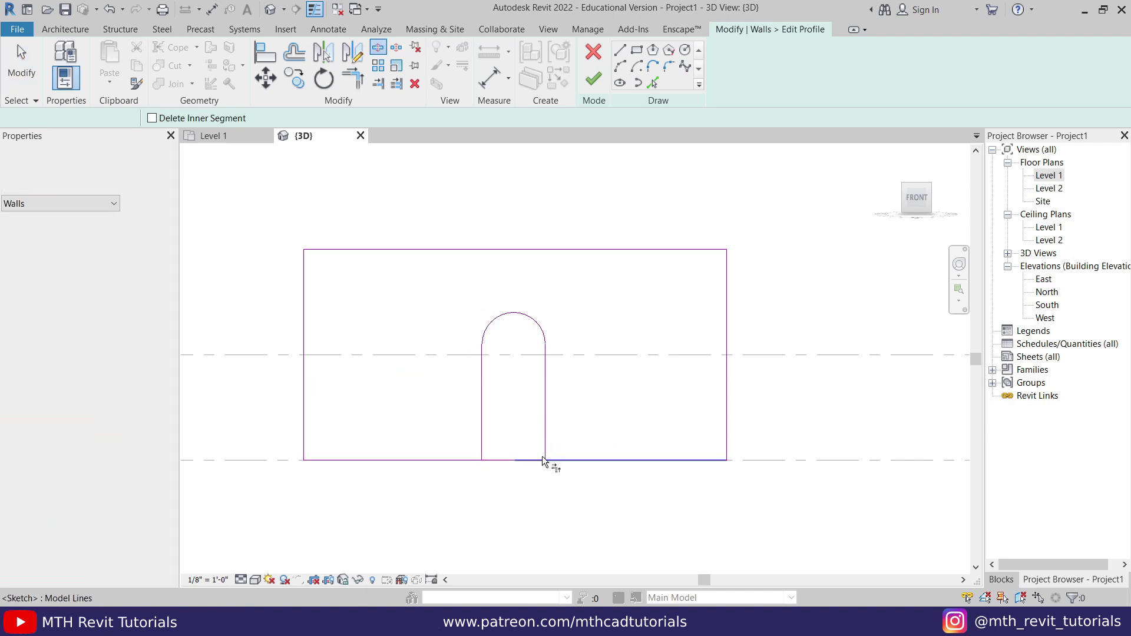
left_click(484, 454)
left_click(461, 461)
key("Escape")
mouse_move(442, 504)
left_mouse_down()
mouse_move(575, 398)
mouse_move(598, 296)
left_mouse_up()
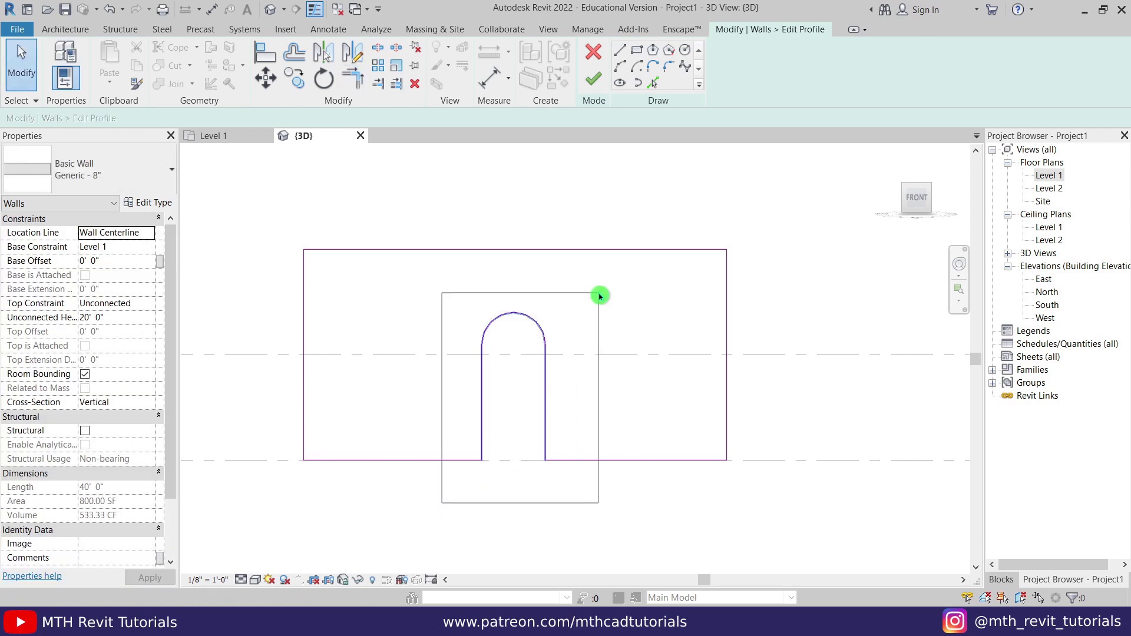
left_click(593, 78)
Display the arched wall in the 3D view with the Shaded visual style.
left_click(550, 222)
mouse_move(551, 222)
middle_mouse_down("shift")
mouse_move(585, 299)
mouse_move(687, 366)
middle_mouse_up("shift")
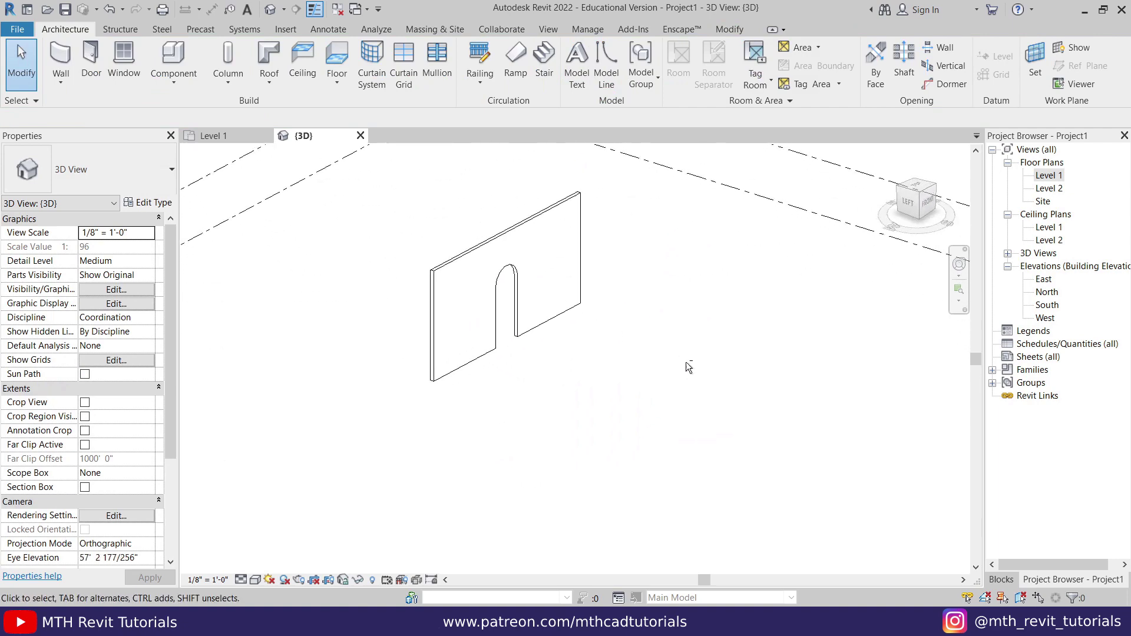
key("s")
key("d")
scroll(535, 257, "up", 5)
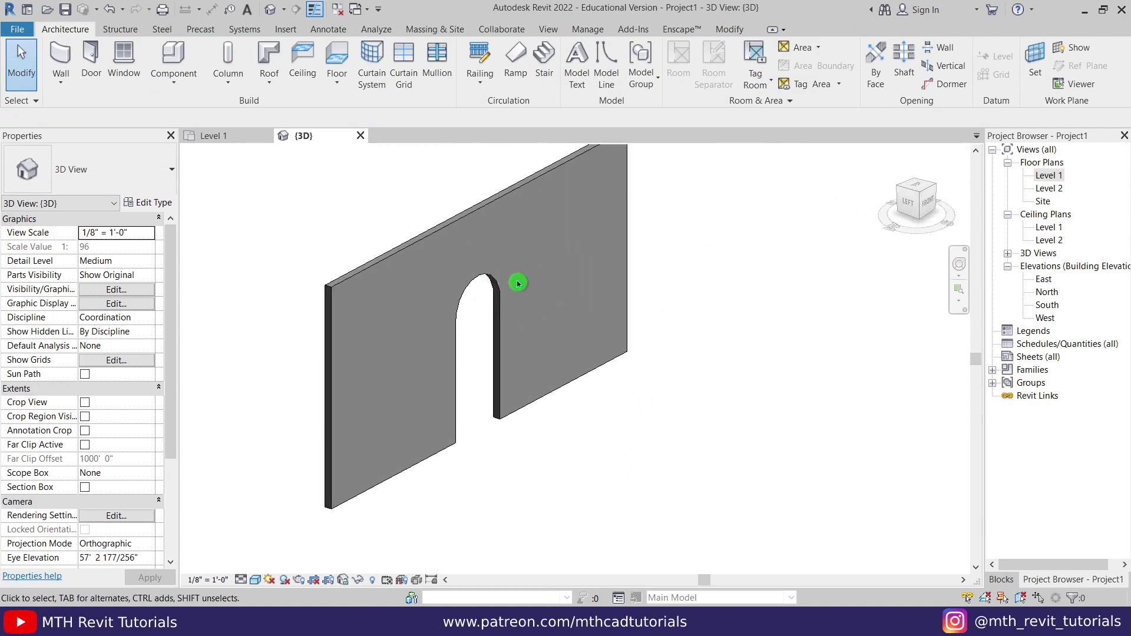
middle_click_drag(535, 310, 487, 353)
scroll(485, 351, "up", 1)
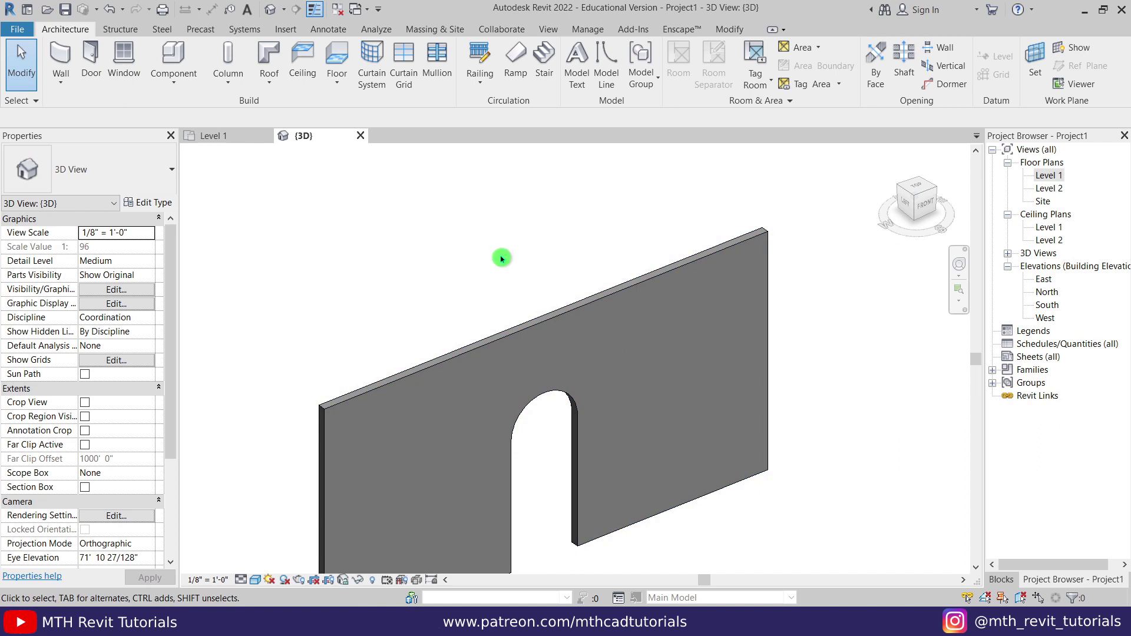
Turn on Show Mass Form and Floors and start an in-place mass named Mass 1.
left_click(441, 28)
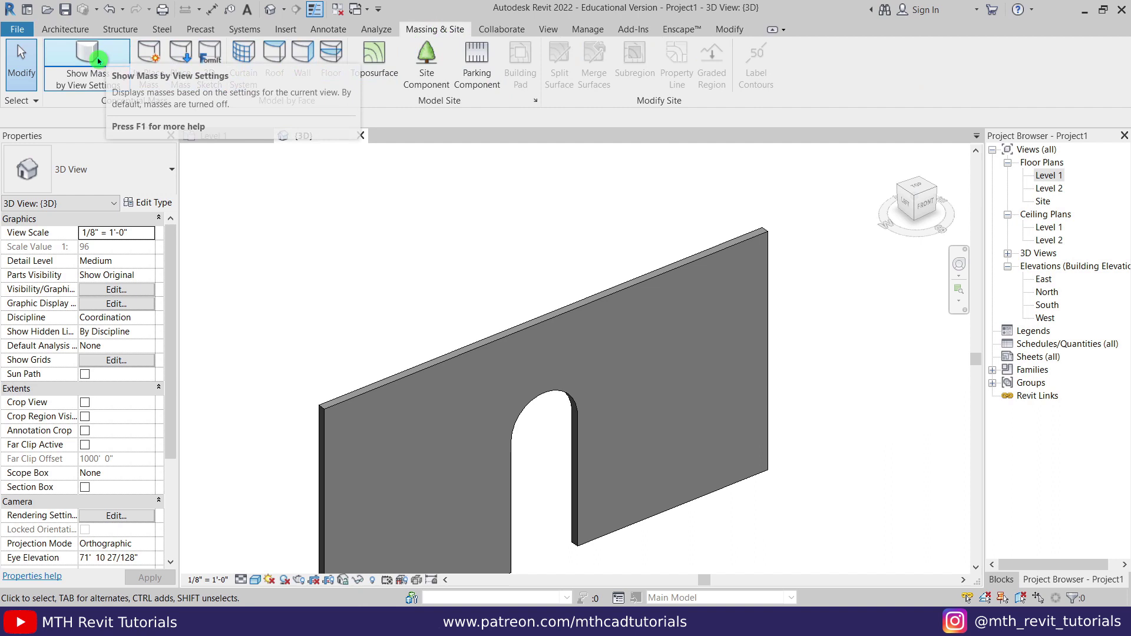
left_click(111, 60)
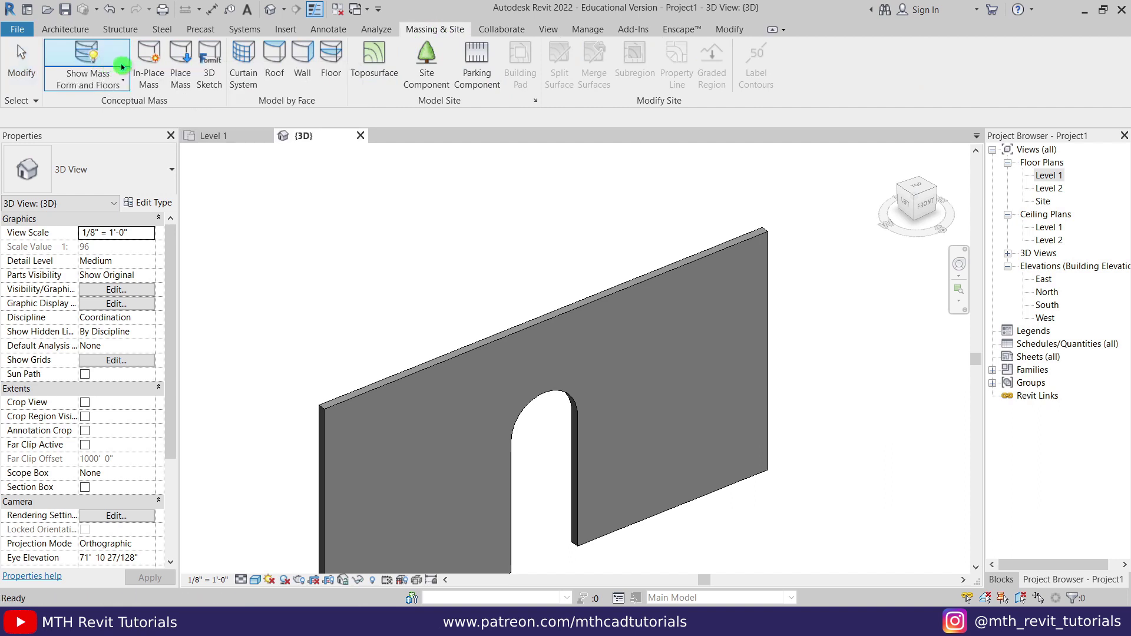
left_click(152, 78)
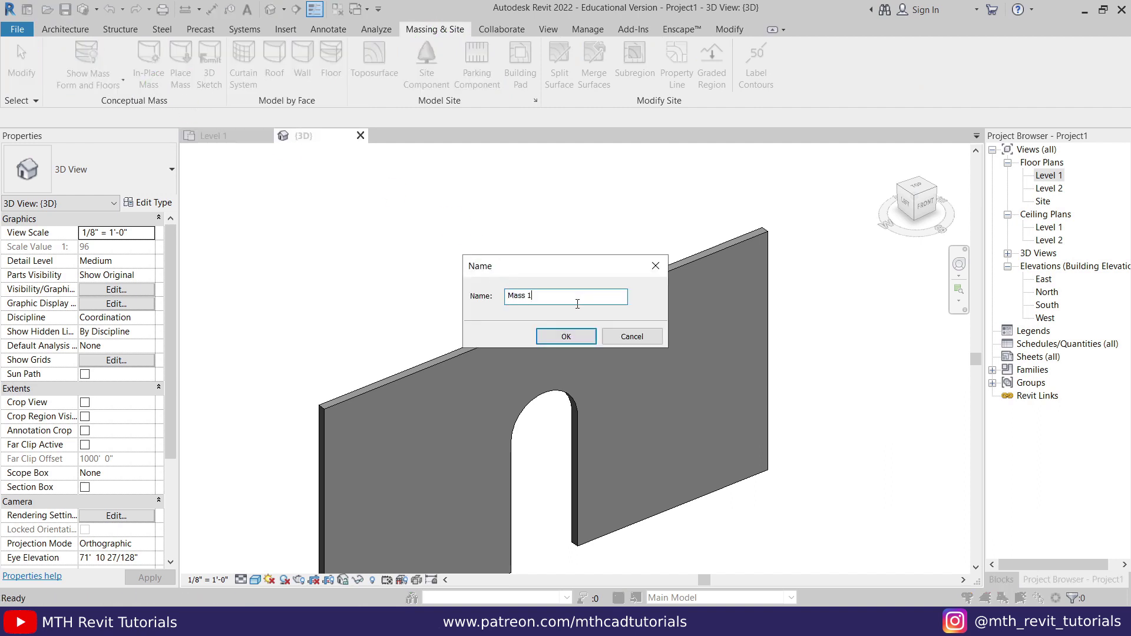
left_click(566, 337)
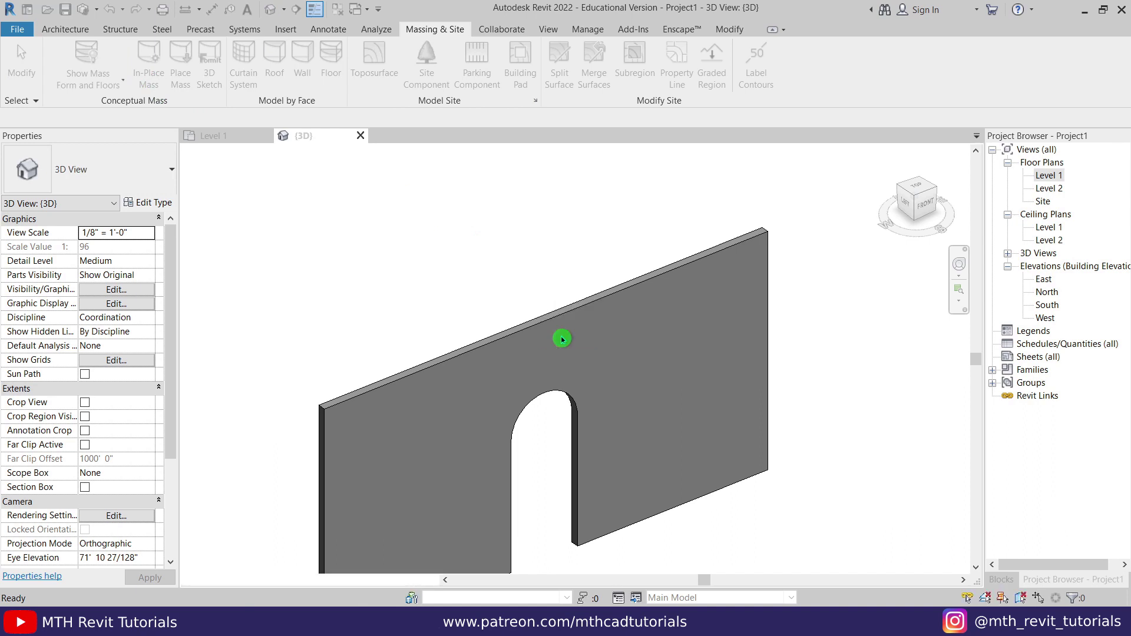
scroll(477, 237, "down", 1)
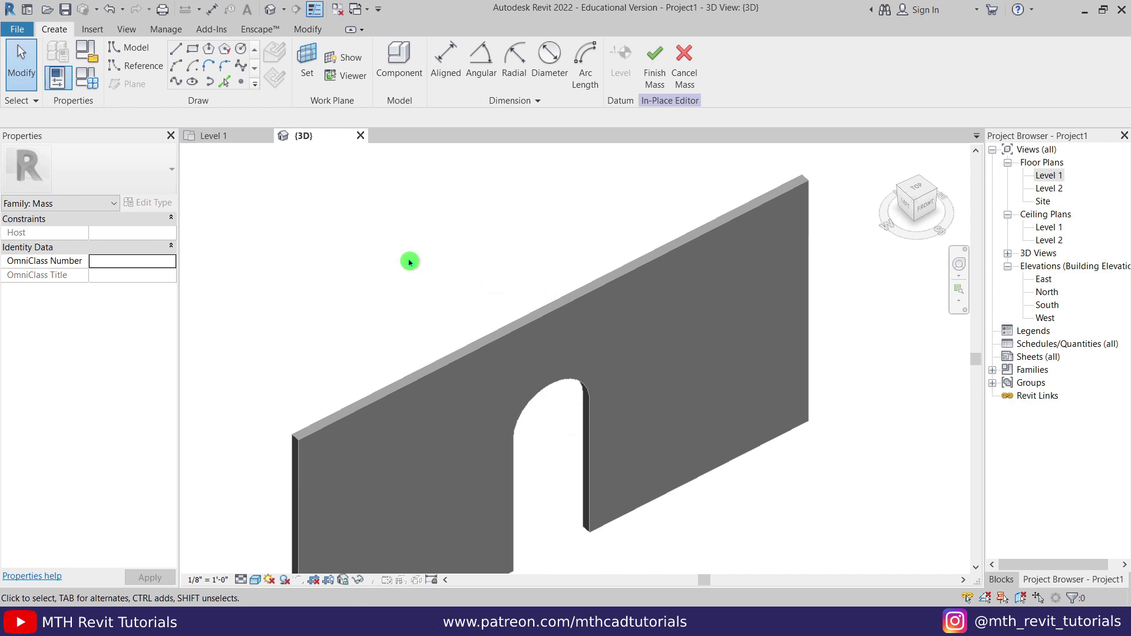
Draw a horizontal reference plane along the wall's front face in the Level 1 plan.
left_click(238, 143)
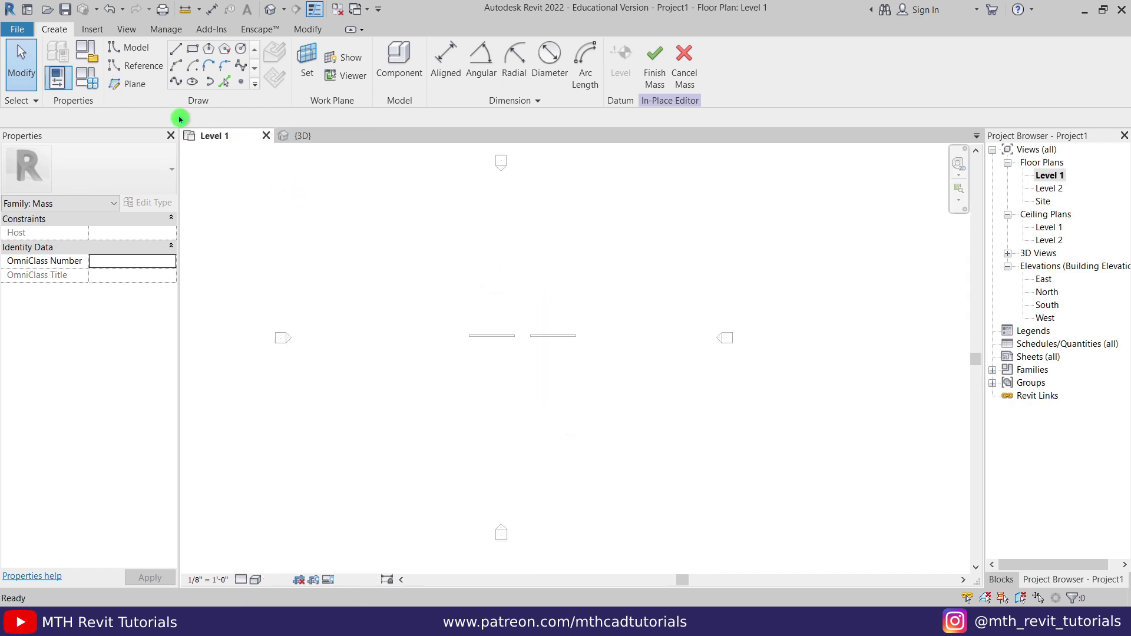
left_click(135, 84)
scroll(471, 329, "up", 3)
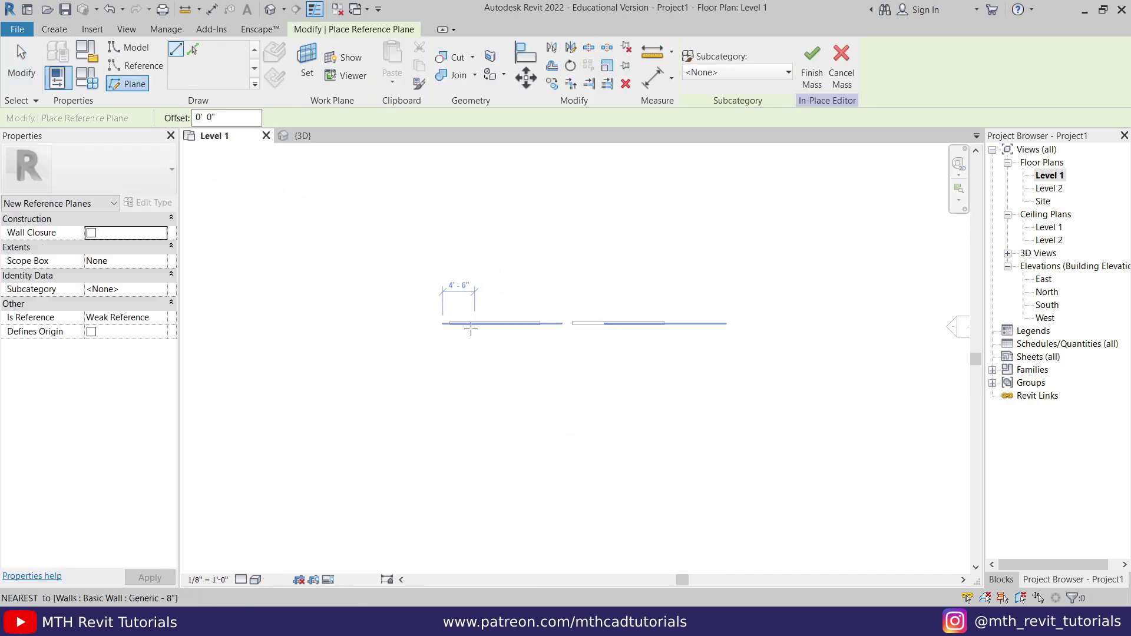
scroll(471, 329, "up", 2)
left_click(506, 320)
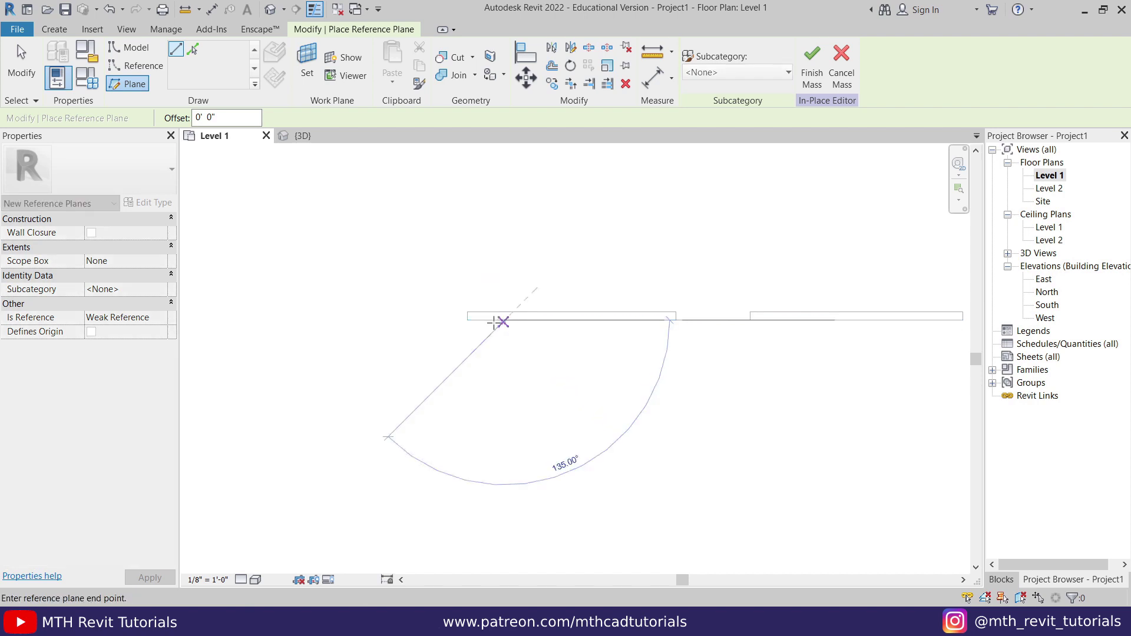
left_click(355, 320)
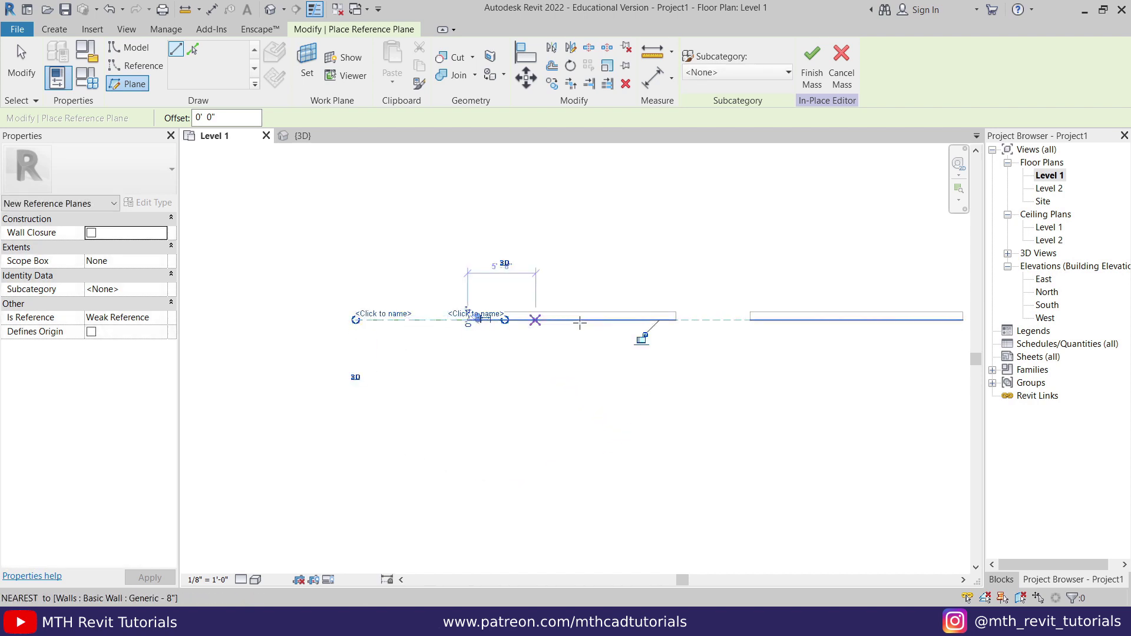
Name the newly drawn reference plane along the wall's front face B.
key("Escape")
key("Escape")
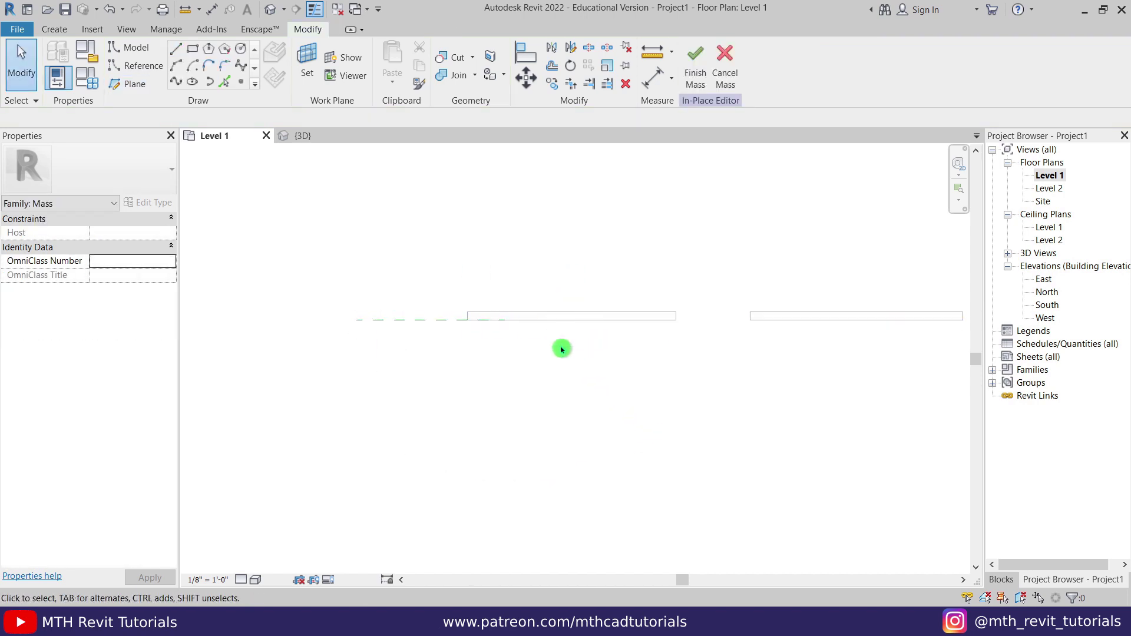
middle_click_drag(475, 345, 502, 391)
scroll(431, 395, "up", 3)
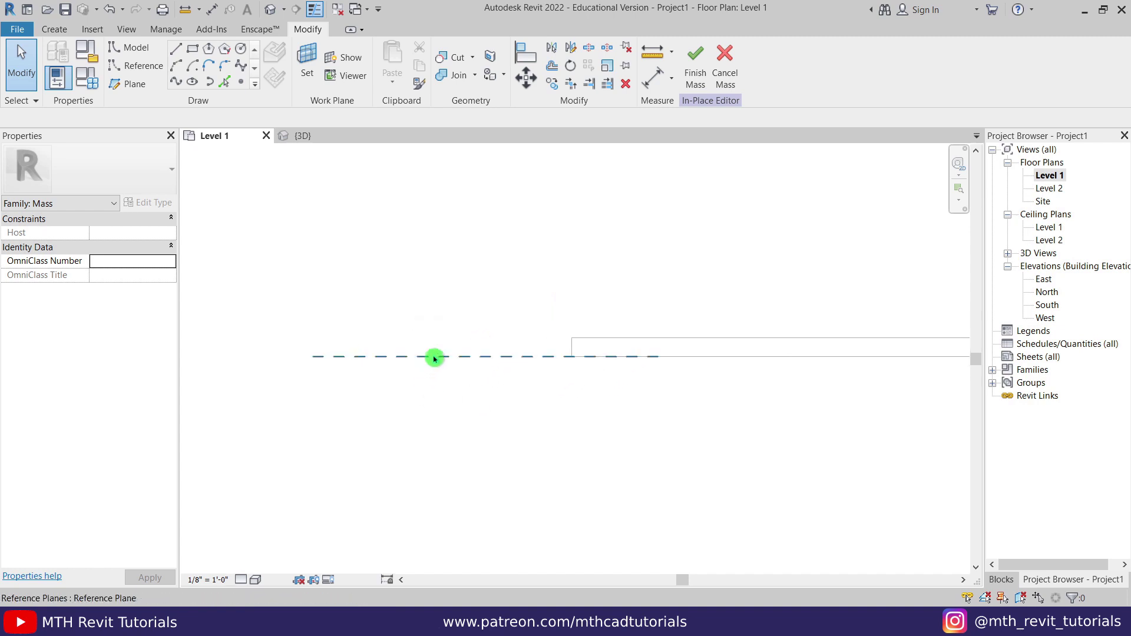
left_click(438, 358)
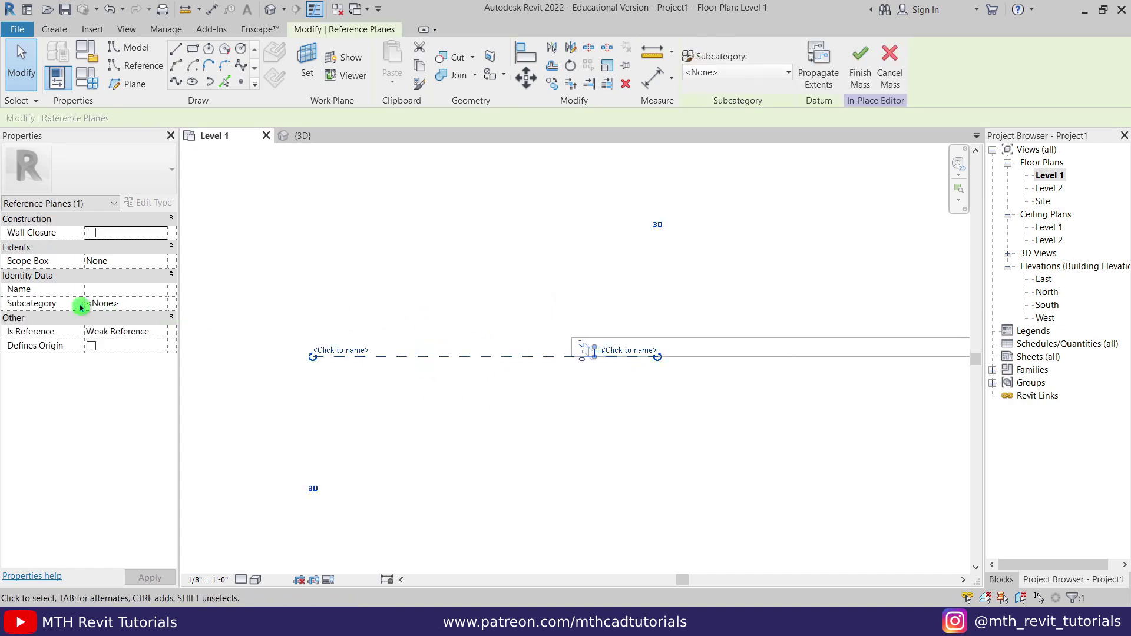
left_click(81, 291)
type("B")
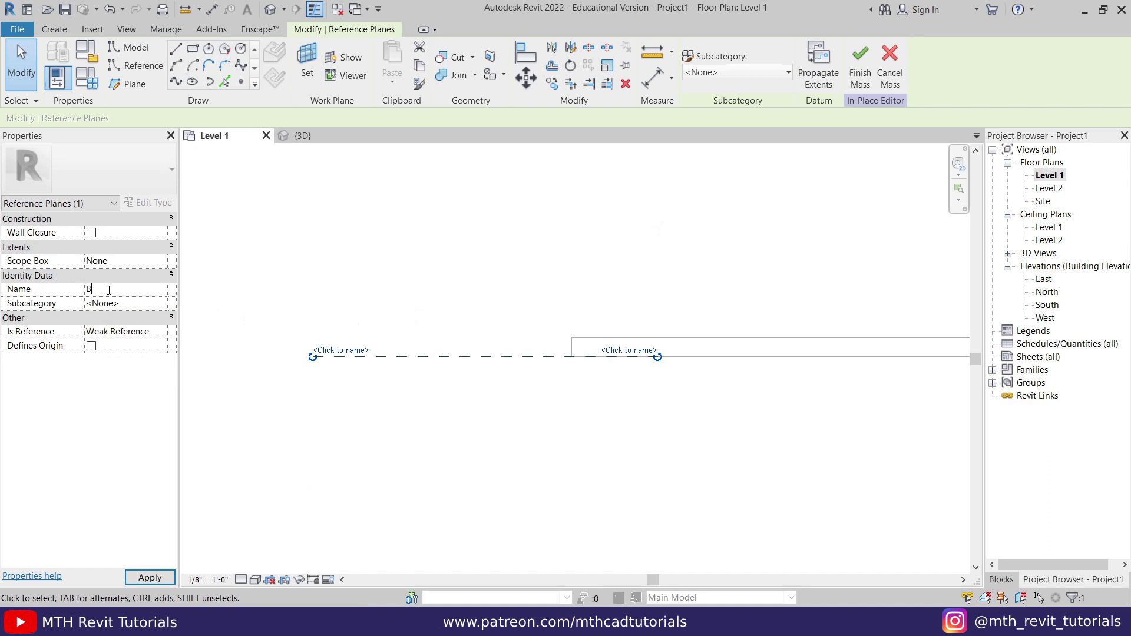
left_click(455, 305)
Copy reference plane B vertically downward in the Level 1 plan by a distance of .001.
left_click(467, 358)
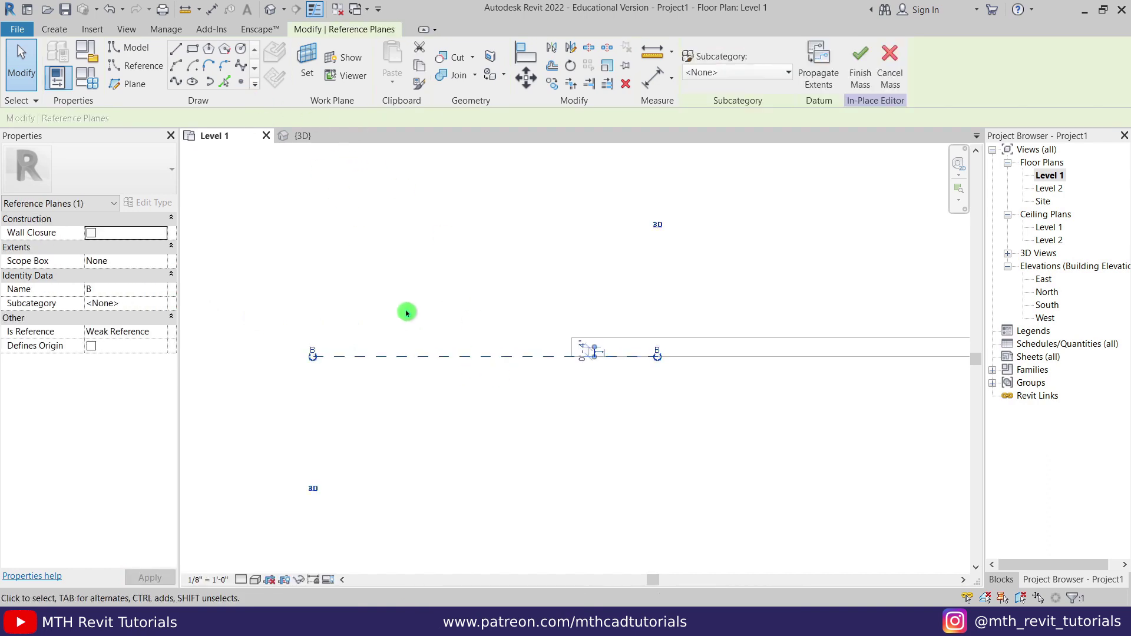
key("c")
key("o")
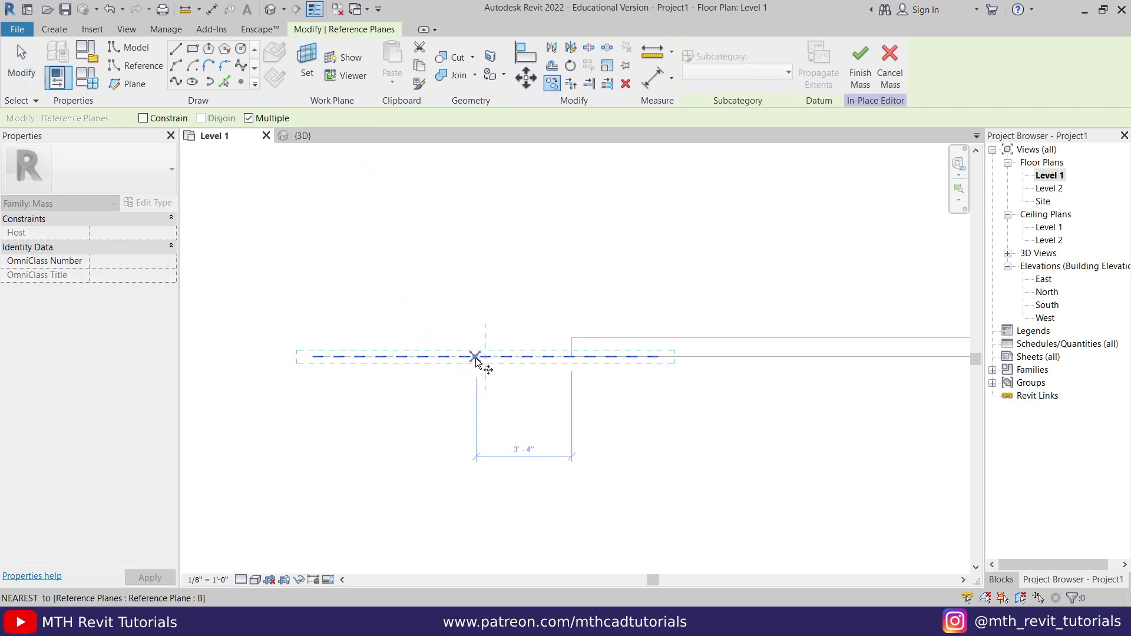
left_click(476, 358)
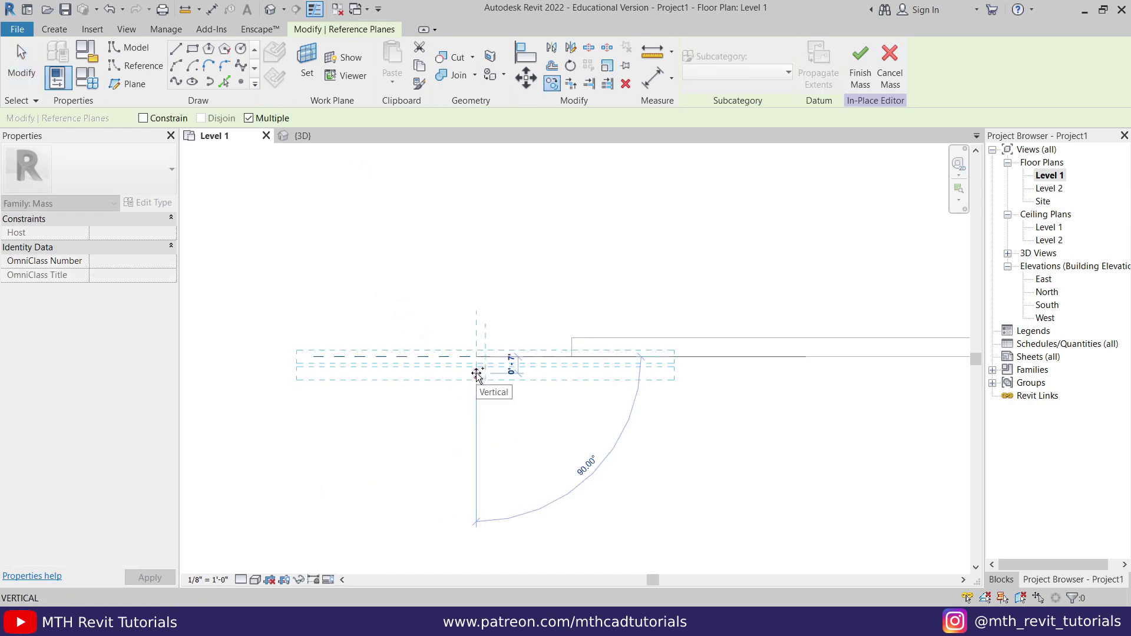
type(".001\"")
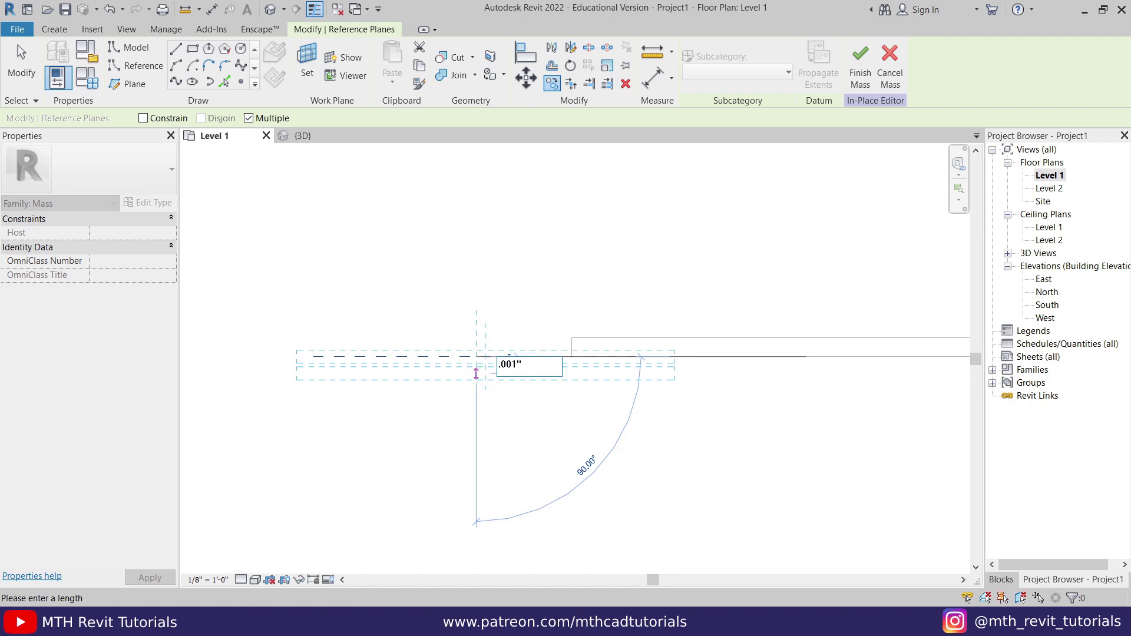
key("Return")
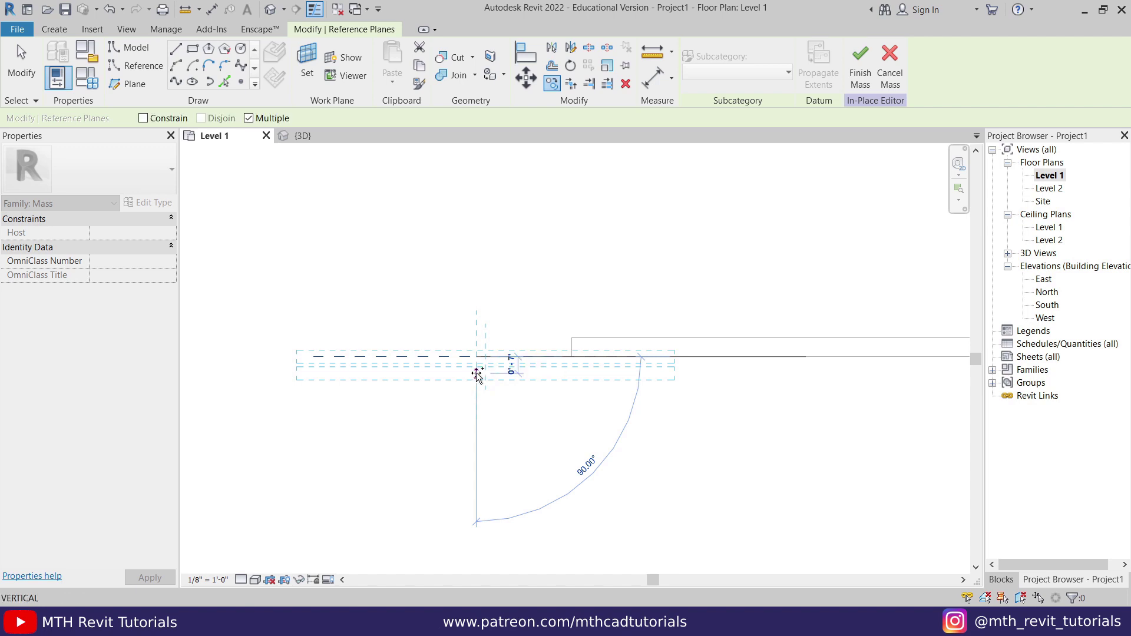
key("Escape")
key("Escape")
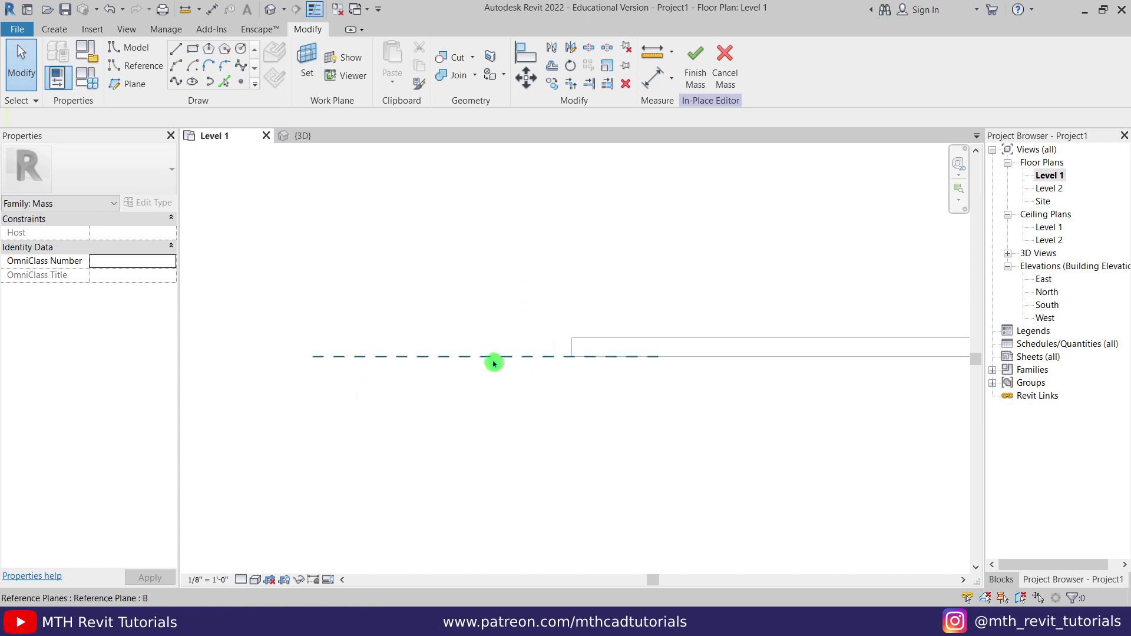
Rename the lower of the two closely spaced reference planes A.
scroll(510, 357, "up", 10)
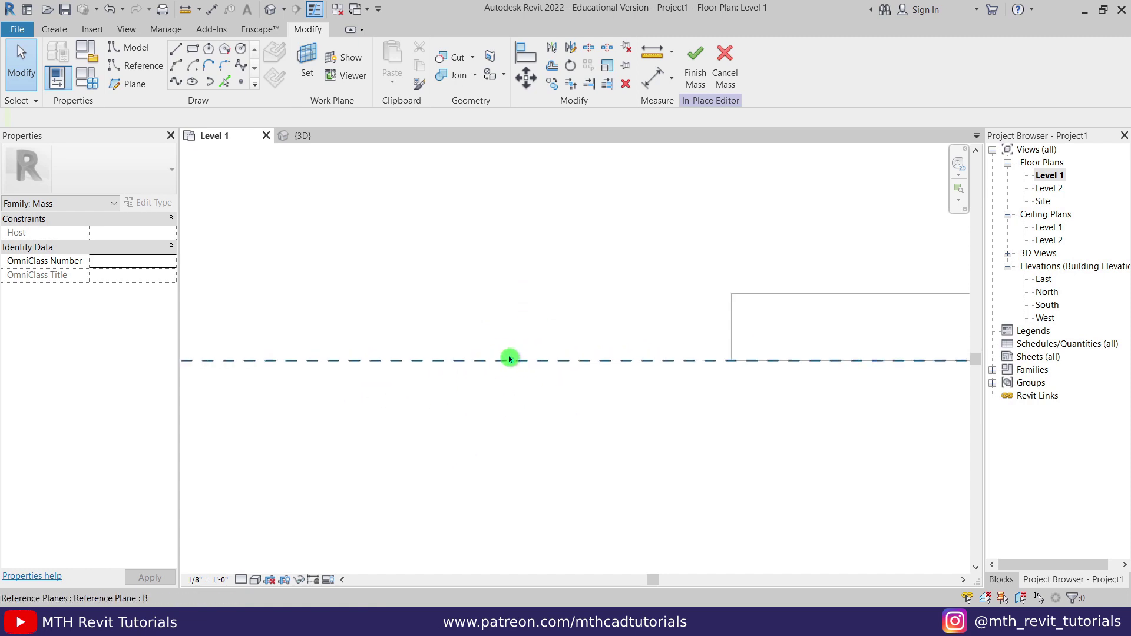
scroll(498, 506, "up", 5)
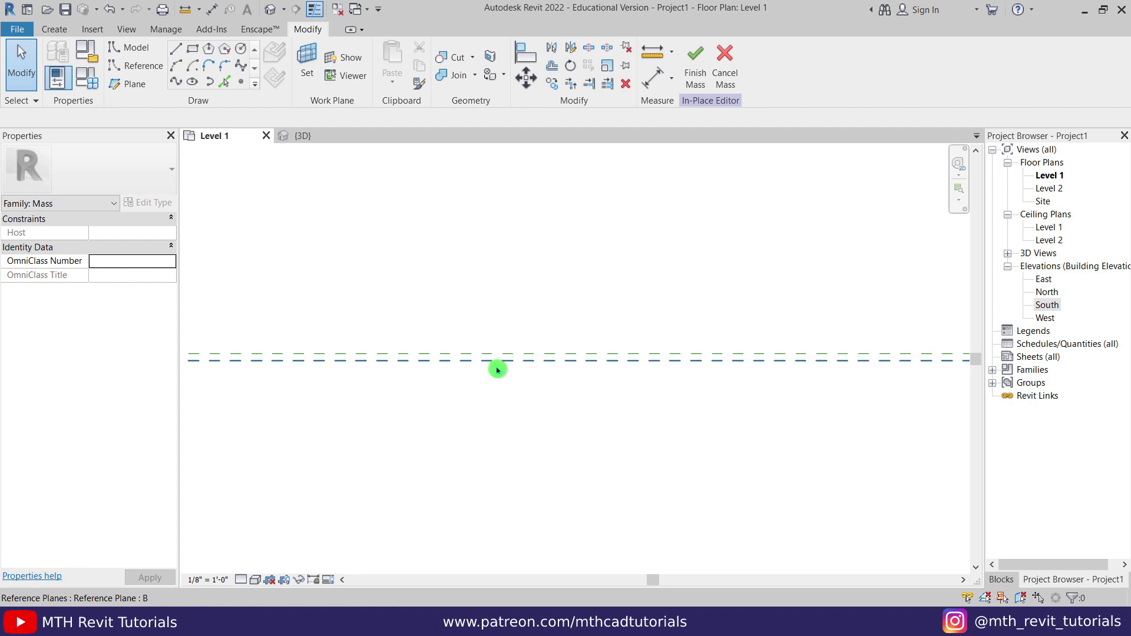
left_click(498, 361)
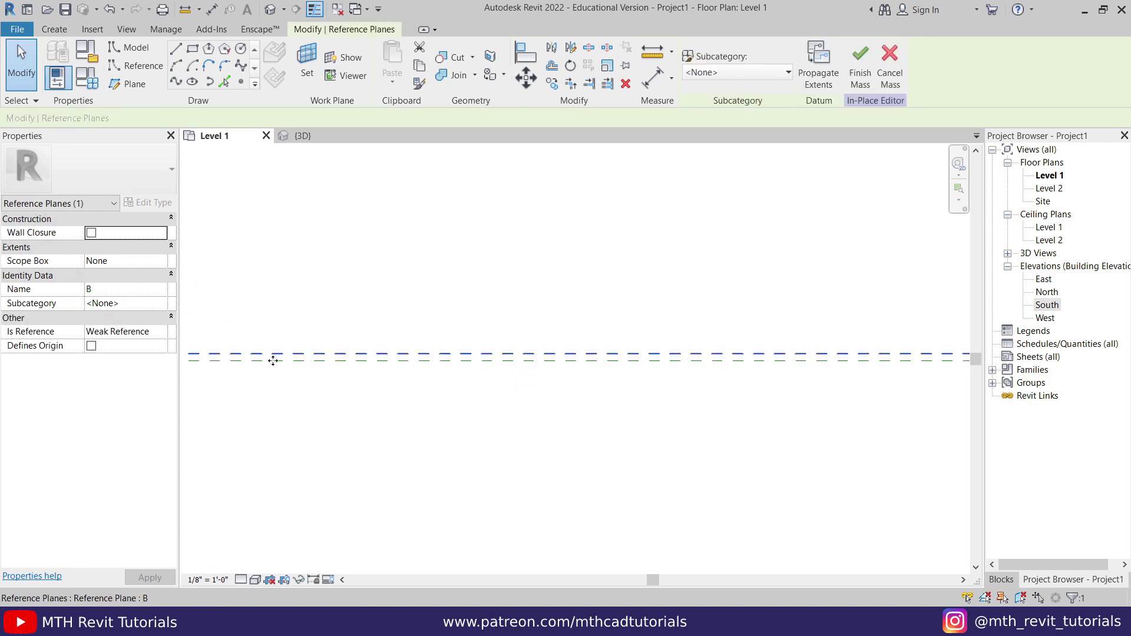
left_click(336, 369)
left_click(209, 291)
key("ctrl+Left")
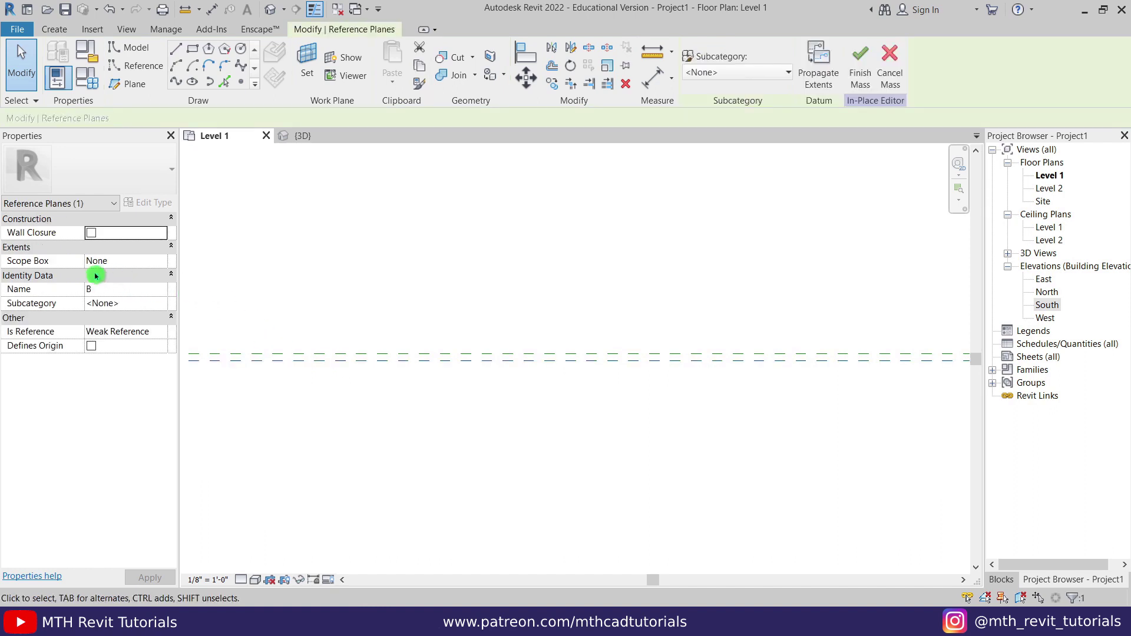
double_click(128, 288)
type("A")
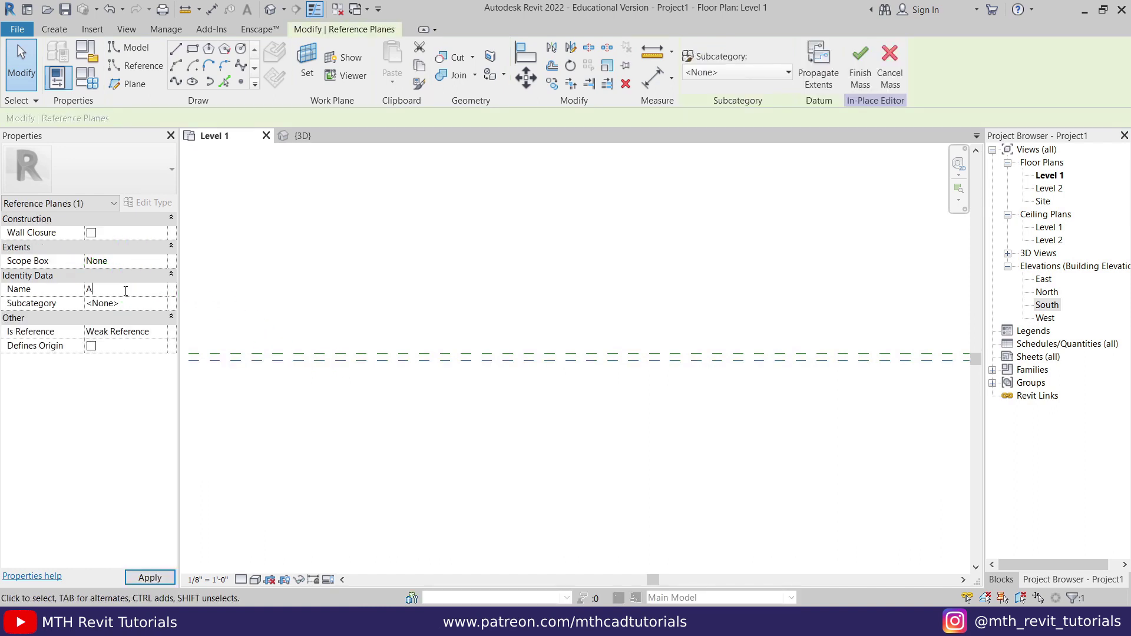
left_click(273, 328)
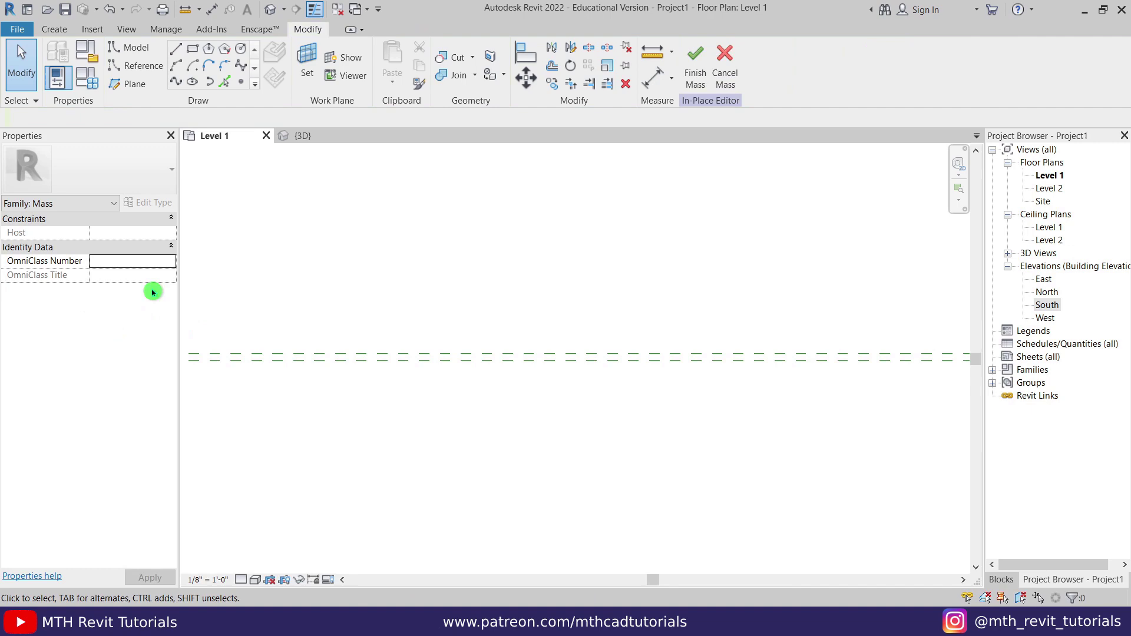
Open the South elevation and set the work plane to Reference Plane : A.
double_click(1048, 305)
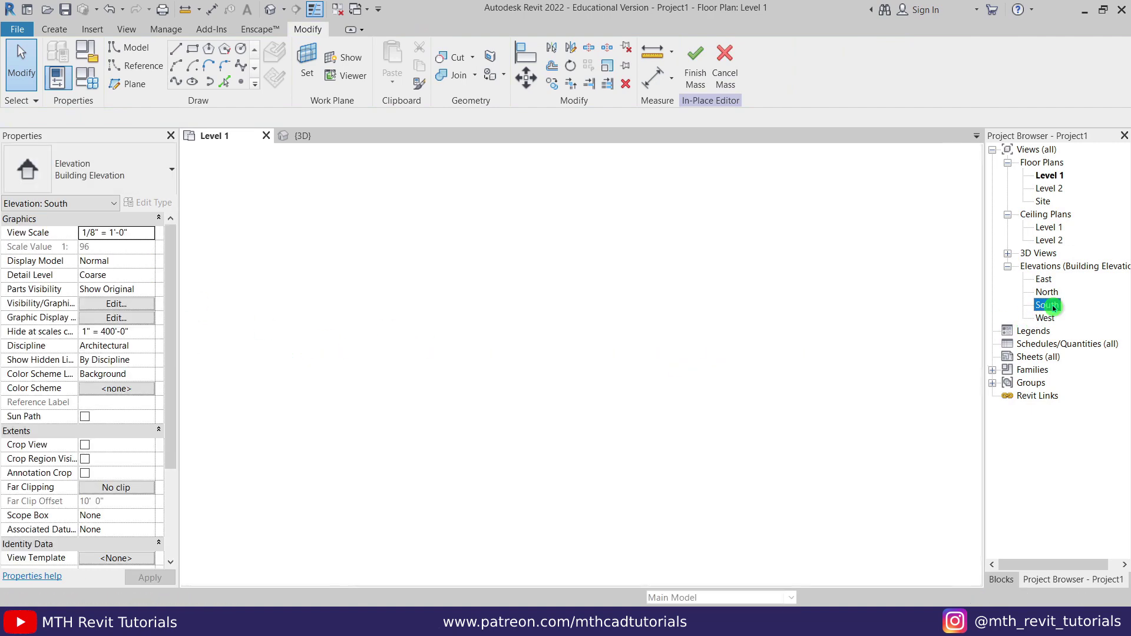
scroll(625, 343, "up", 3)
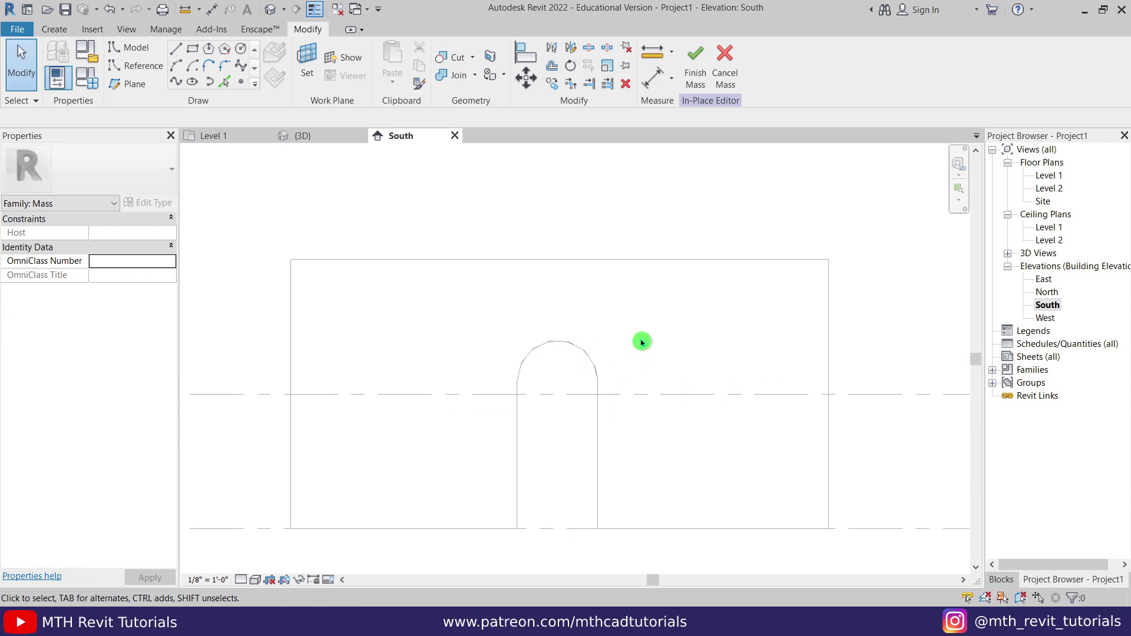
middle_click_drag(522, 307, 442, 308)
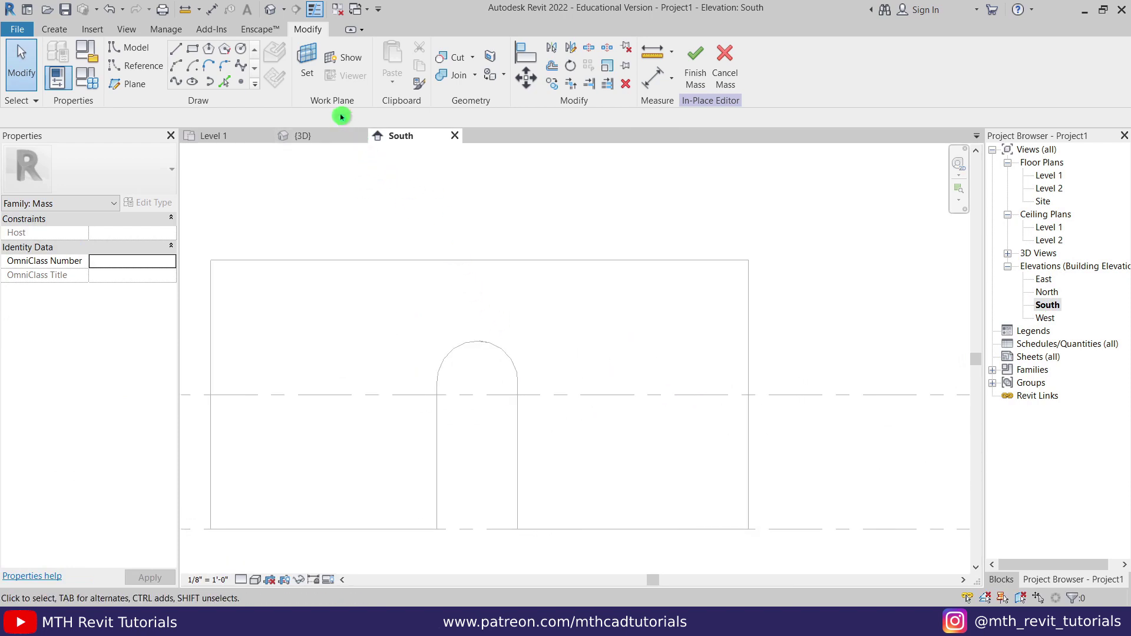
left_click(309, 73)
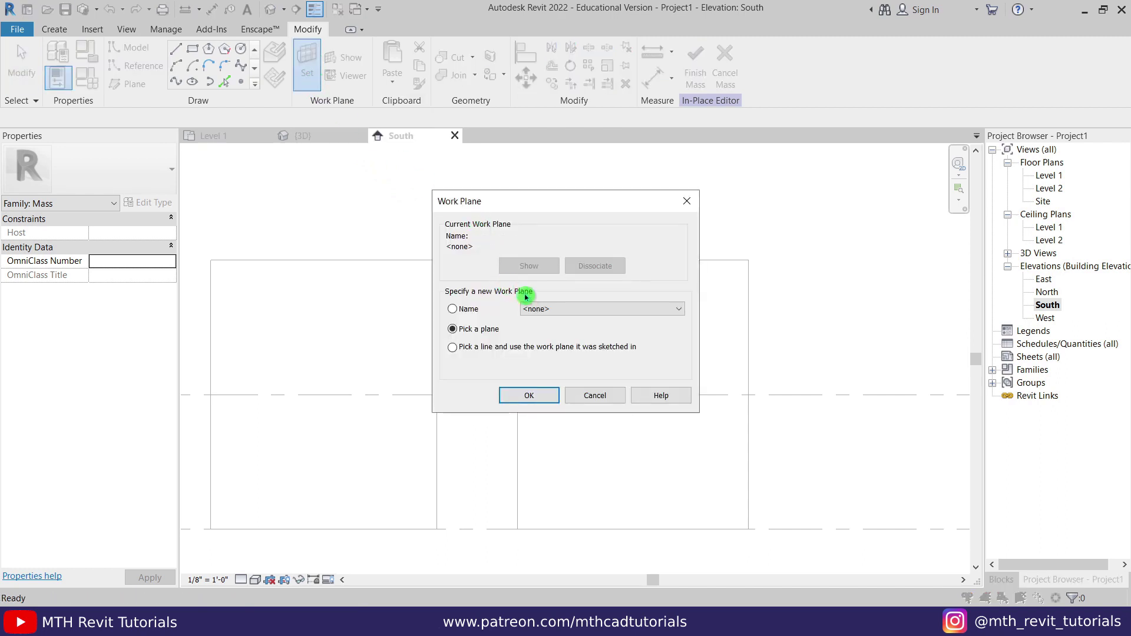
left_click(575, 308)
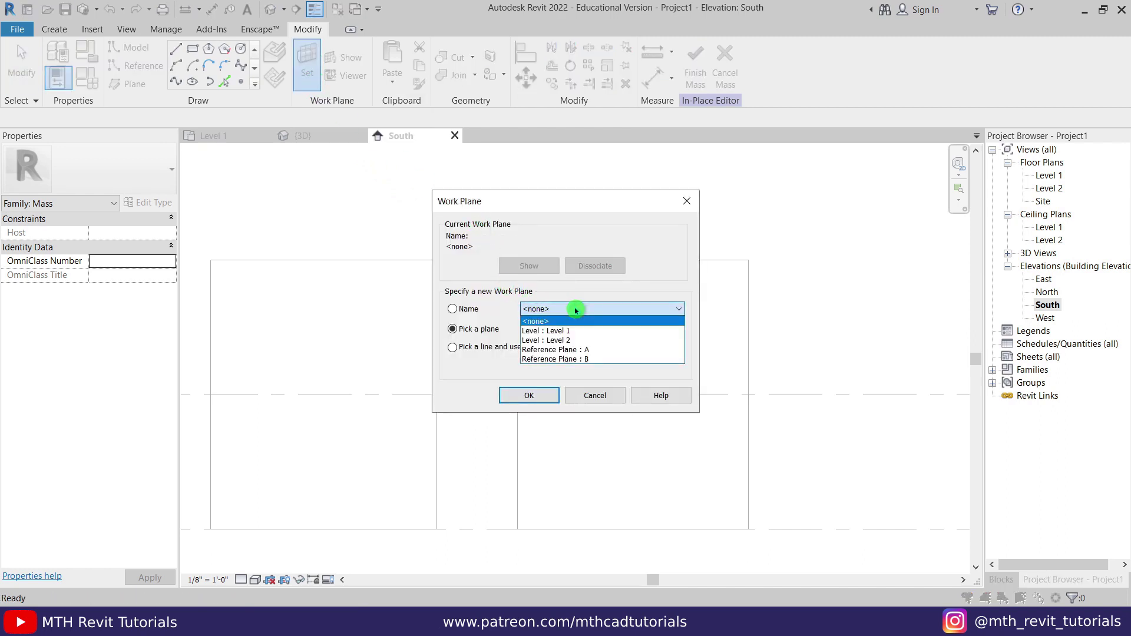
left_click(593, 351)
left_click(552, 390)
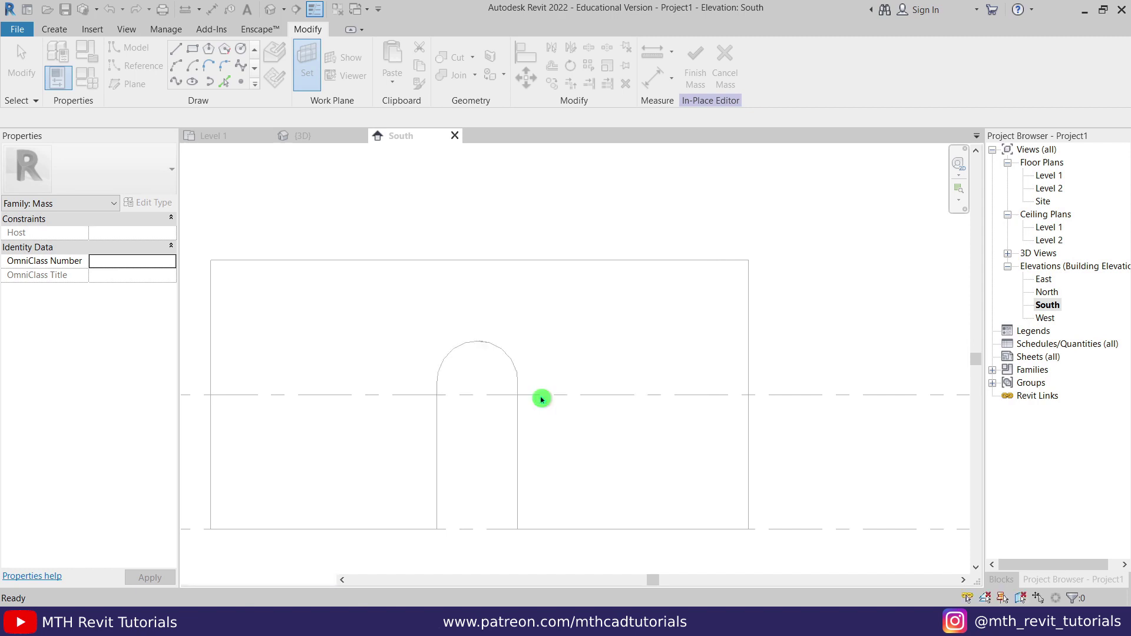
Draw a 180° model arc with a 3' - 0" radius along the curved top of the wall opening.
left_click(185, 69)
left_click(436, 382)
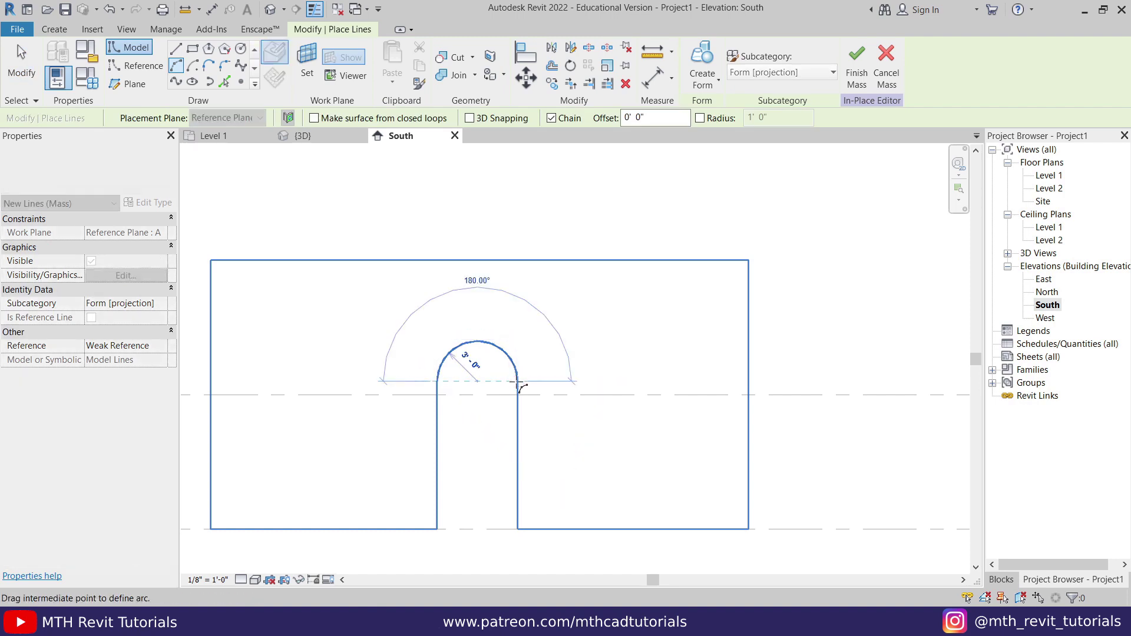
left_click(519, 385)
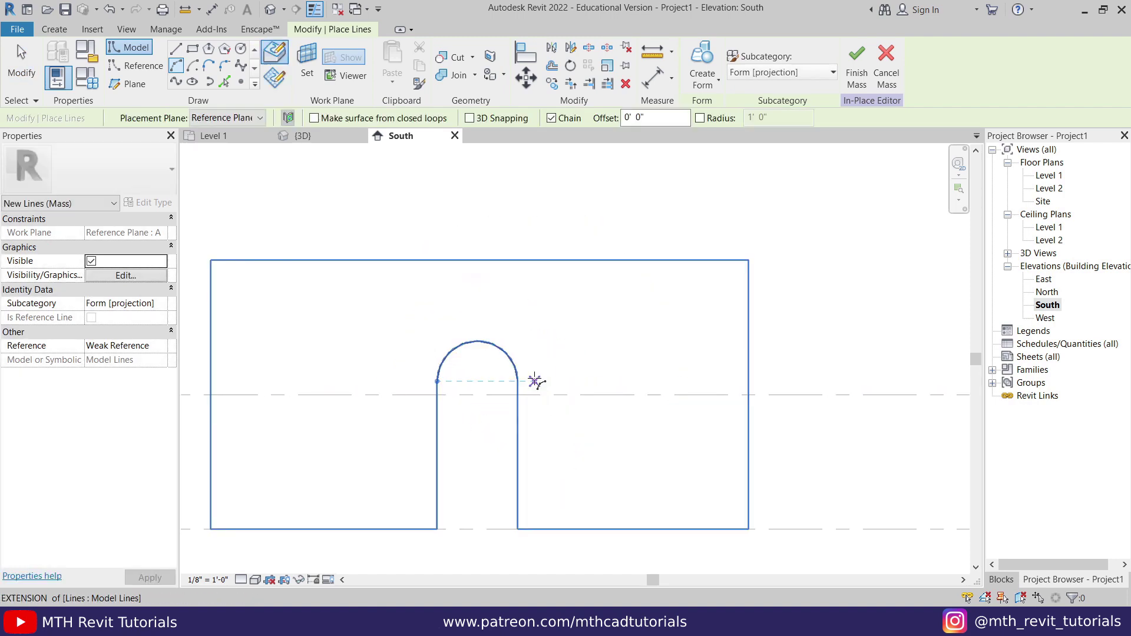
key("Escape")
key("Escape")
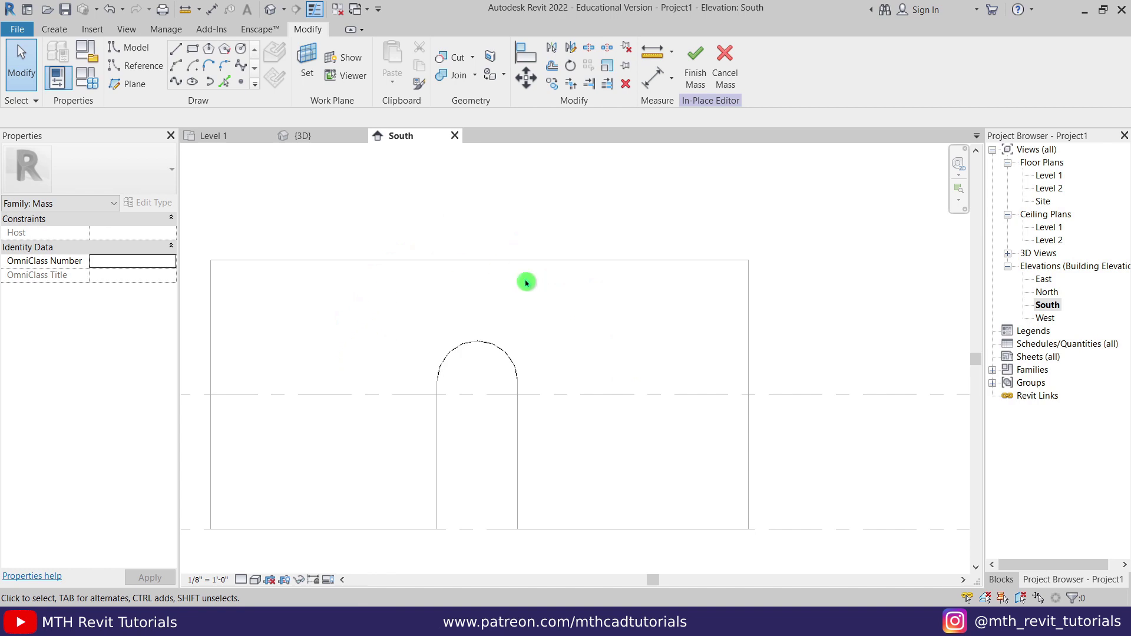
Change the current work plane to Reference Plane : B.
left_click(307, 78)
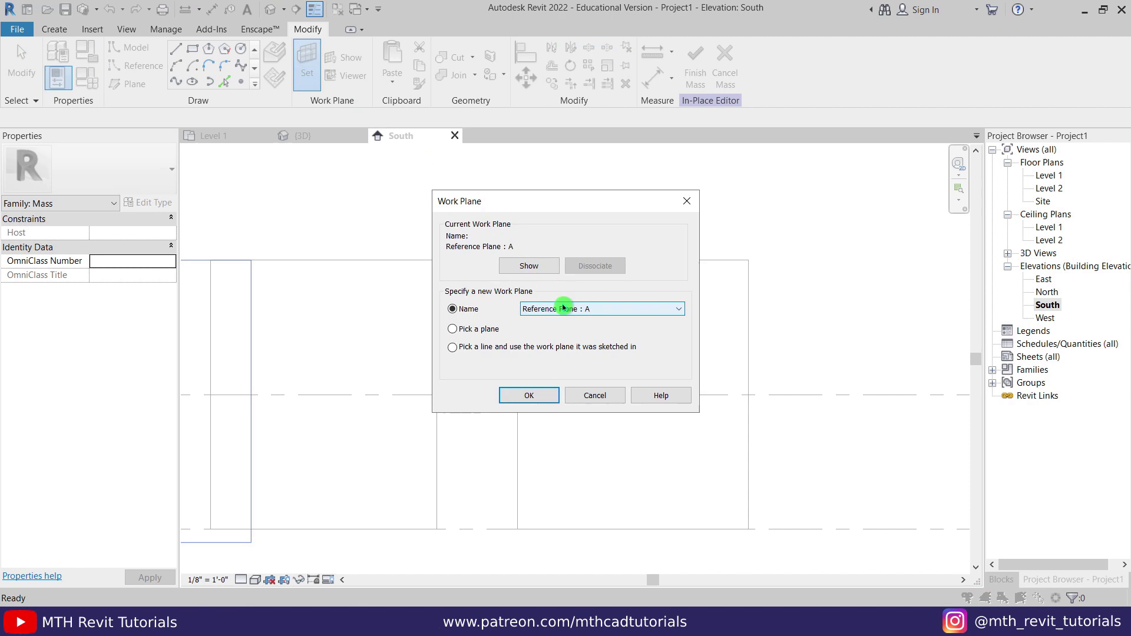
left_click(631, 311)
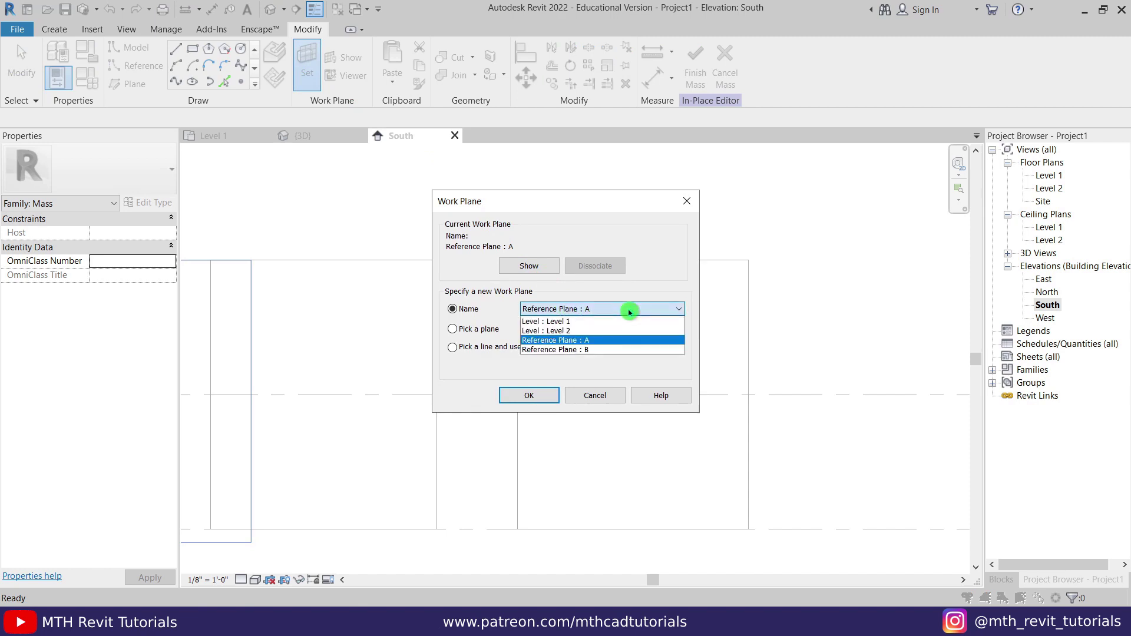
left_click(607, 350)
left_click(529, 395)
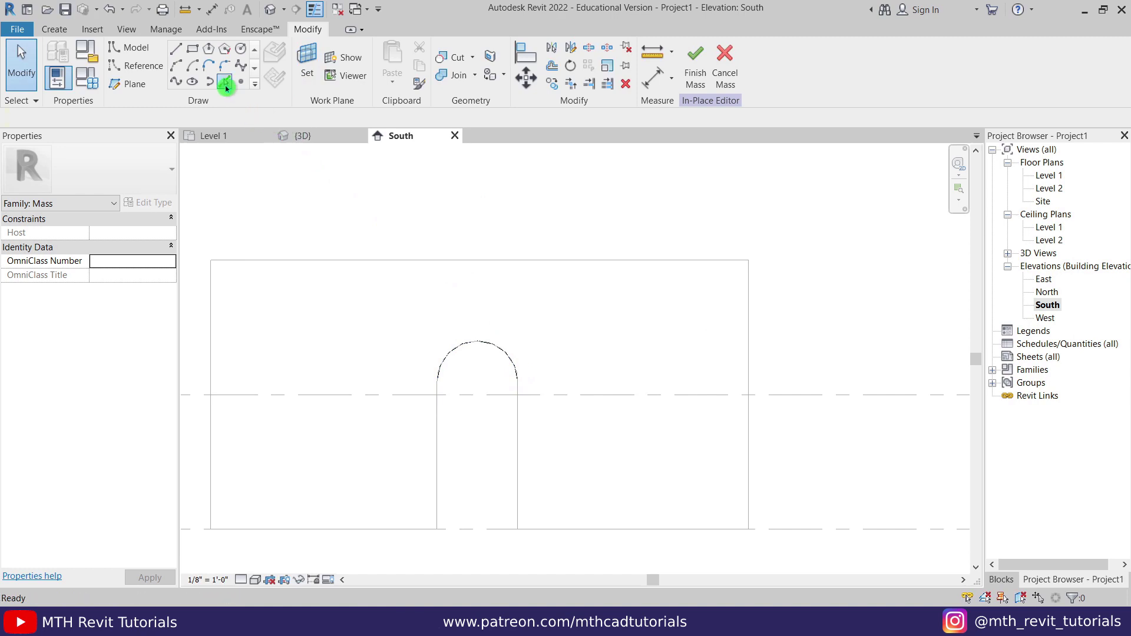
Create a larger concentric model arc by picking the opening's arched edge with a 10' 0" outward offset.
left_click(224, 81)
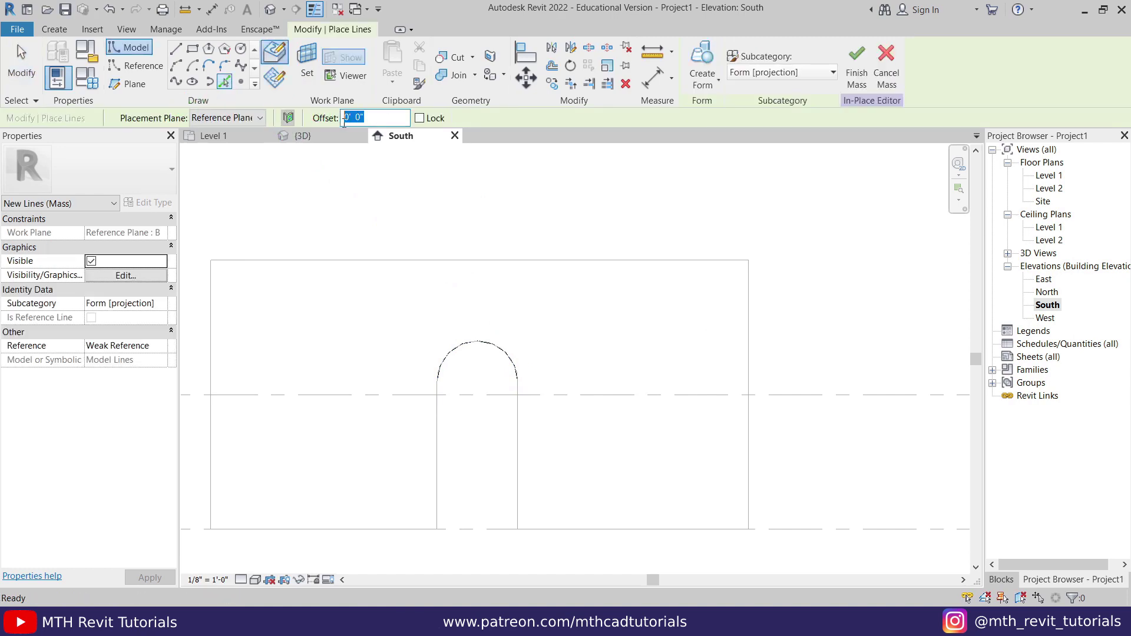
type("1")
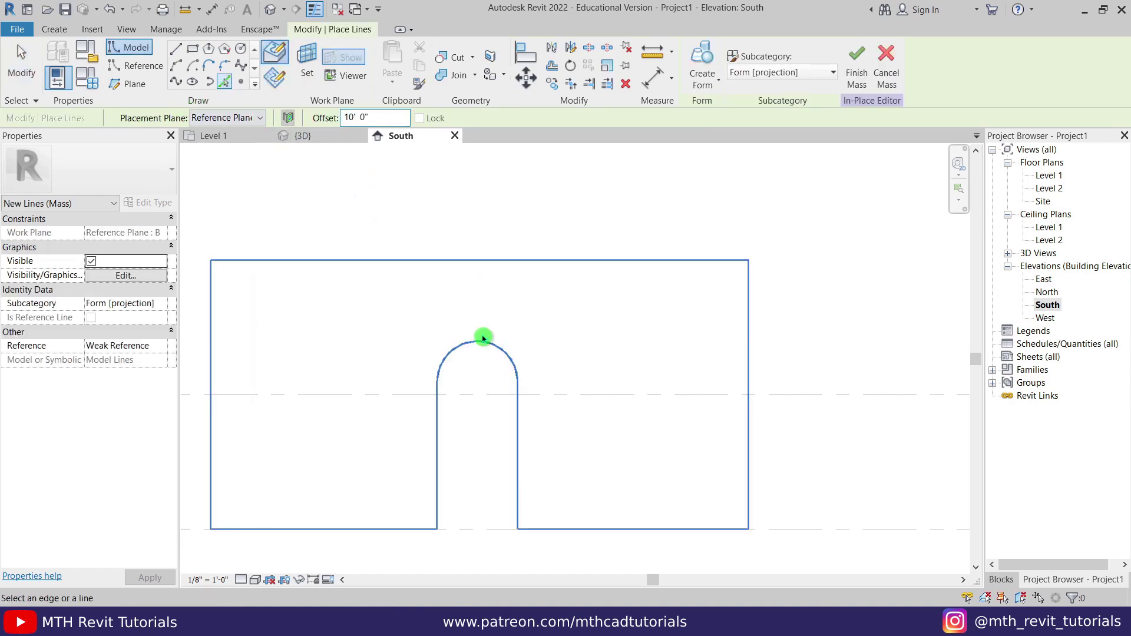
left_click(494, 342)
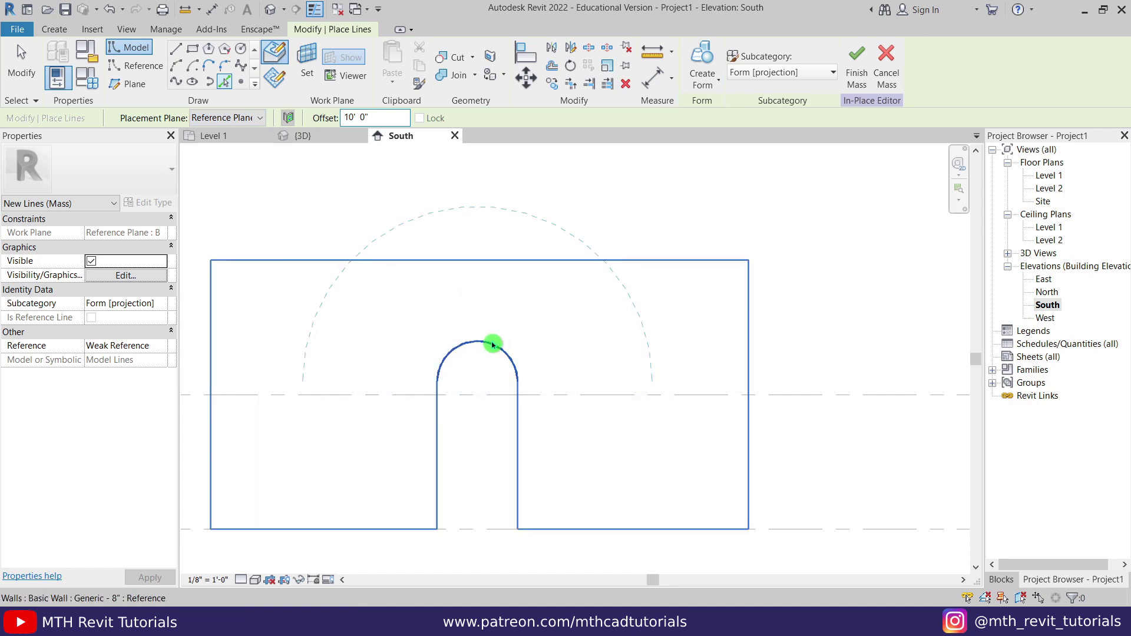
right_click(515, 289)
left_click(543, 291)
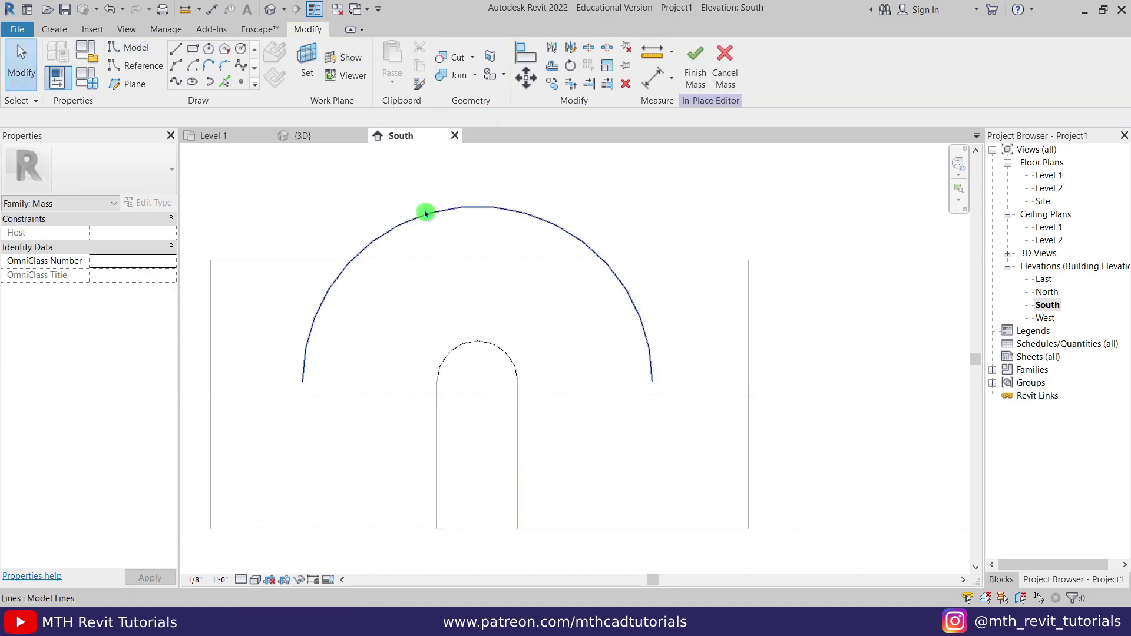
Display the wall and both arcs in the 3D view with the Hidden Line visual style.
left_click(324, 145)
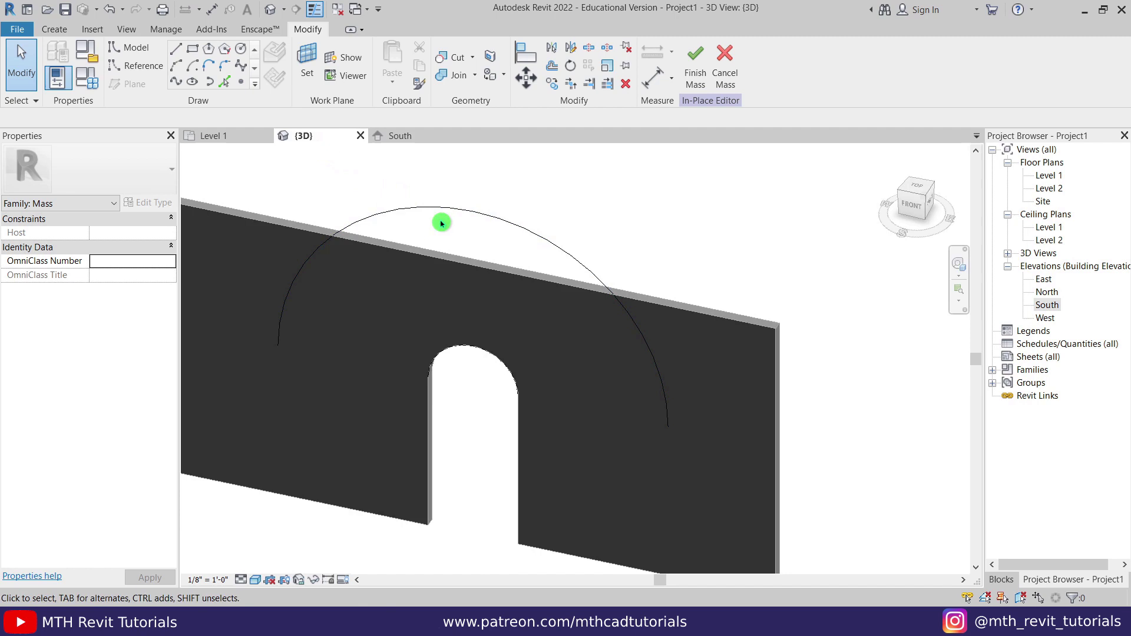
left_click(258, 580)
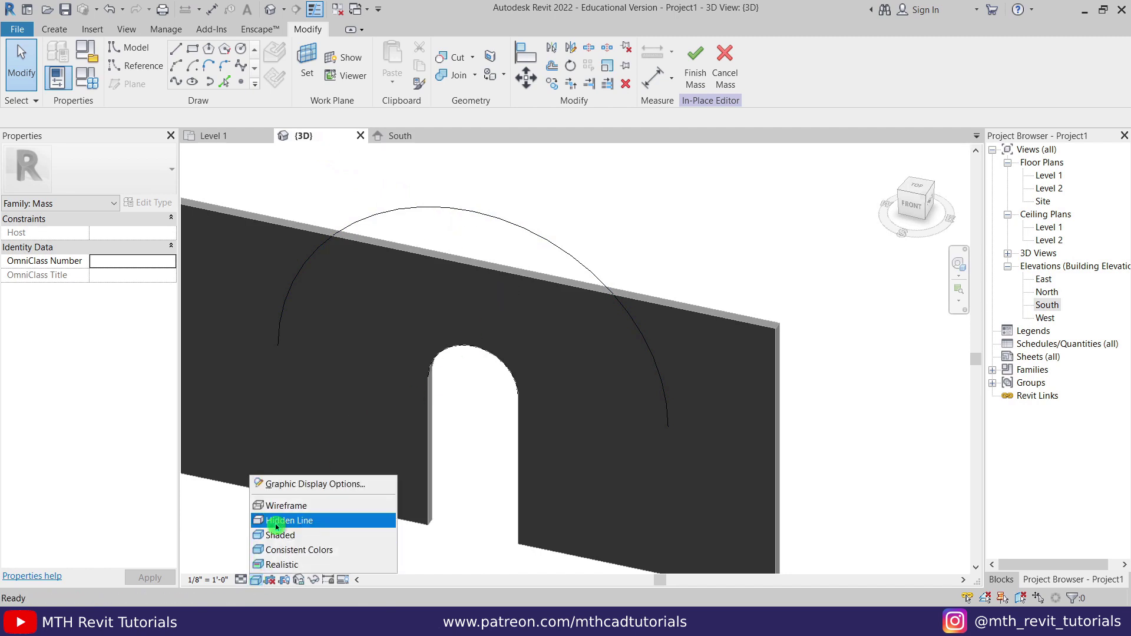
left_click(272, 518)
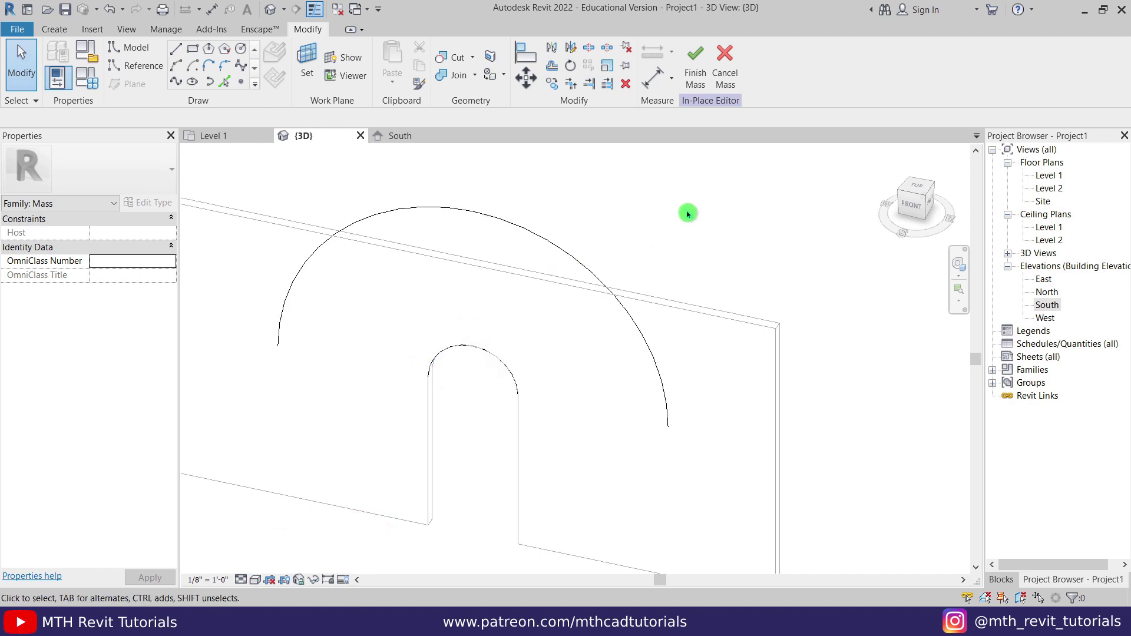
Try to create a mass form from the two concentric arcs.
left_click_drag(687, 210, 671, 234)
left_click_drag(601, 293, 485, 336)
left_click(707, 62)
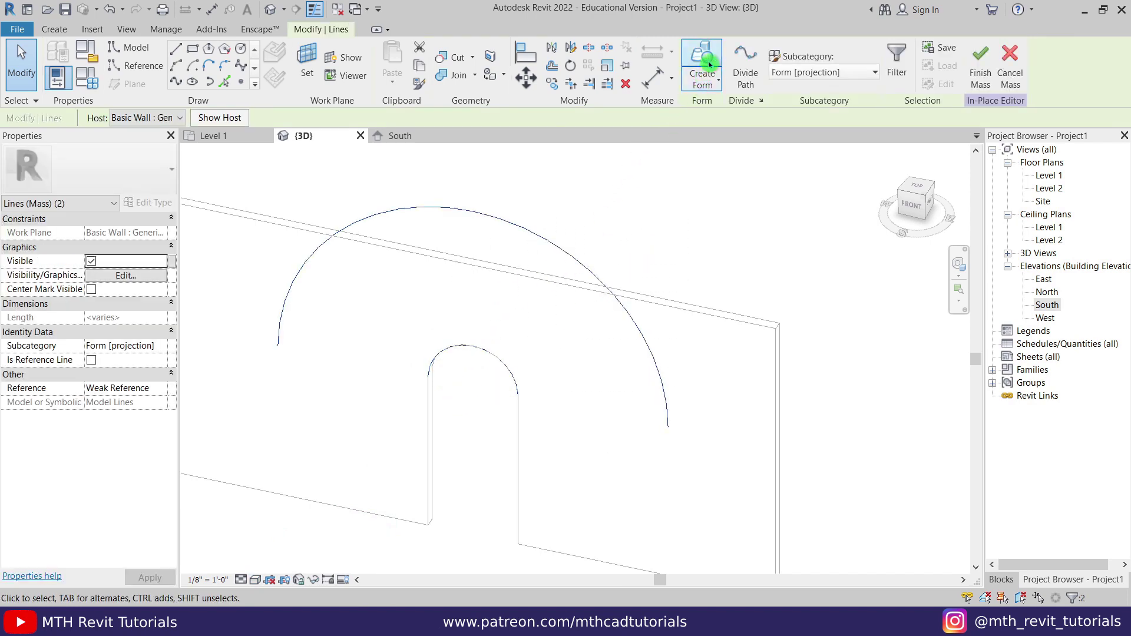
left_click(715, 61)
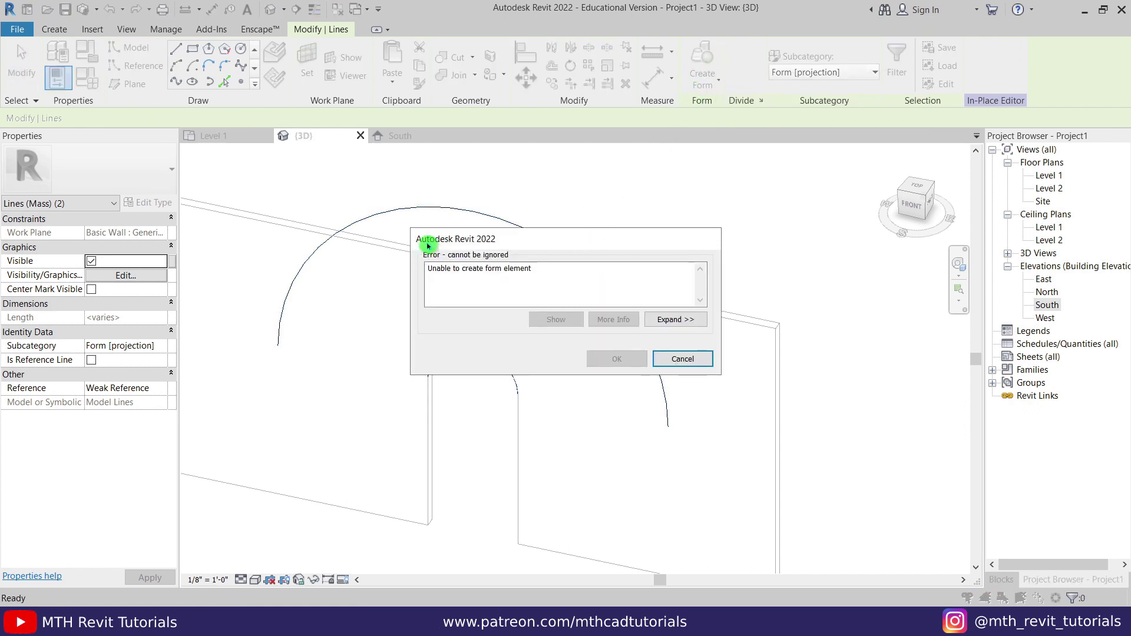
left_click(430, 271)
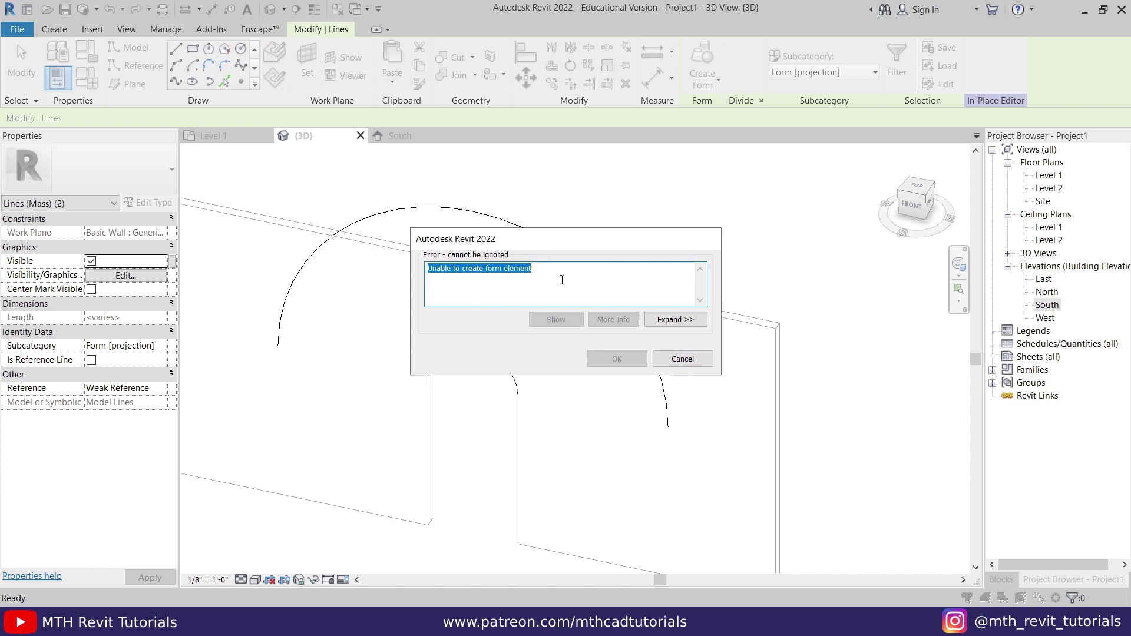
left_click(590, 272)
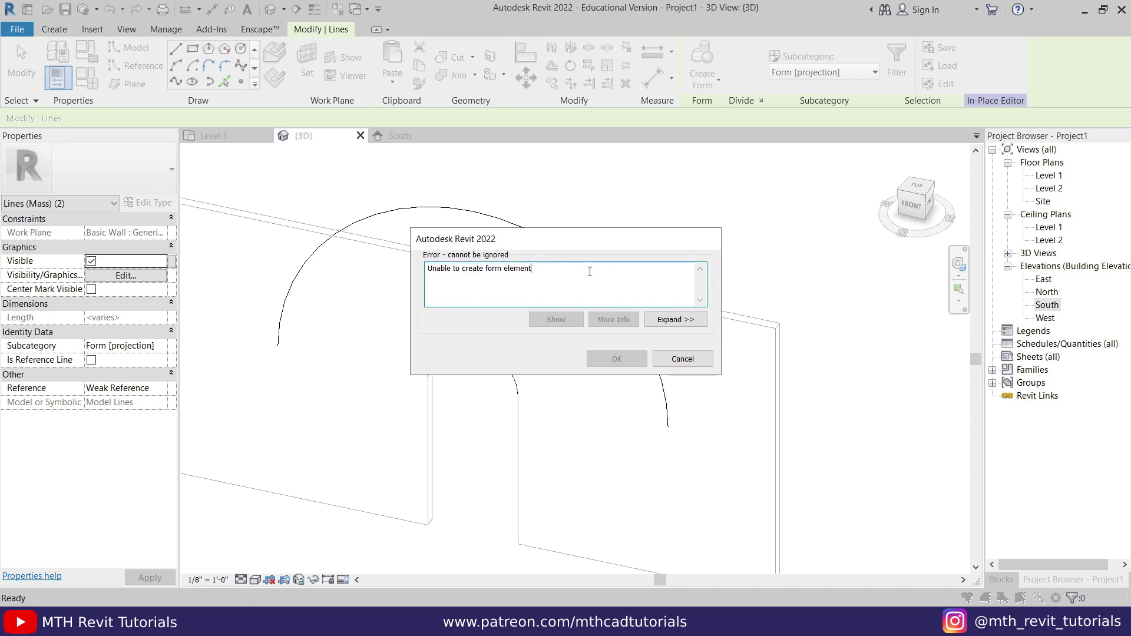
left_click(670, 361)
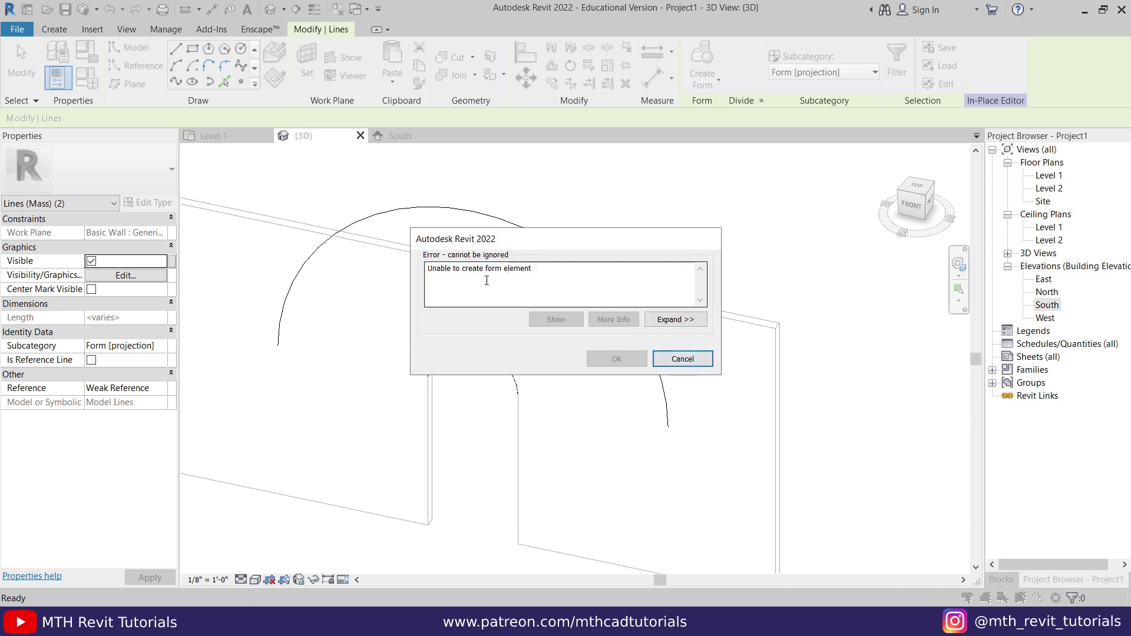
left_click(679, 358)
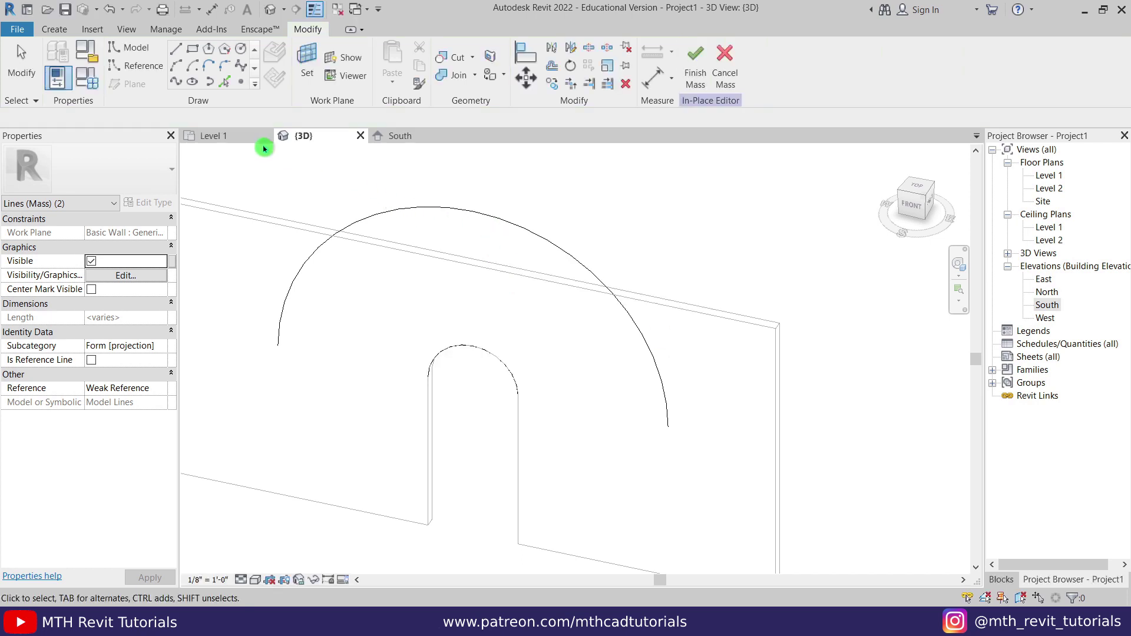
Move reference plane A slightly away from reference plane B in the Level 1 floor plan.
left_click(238, 138)
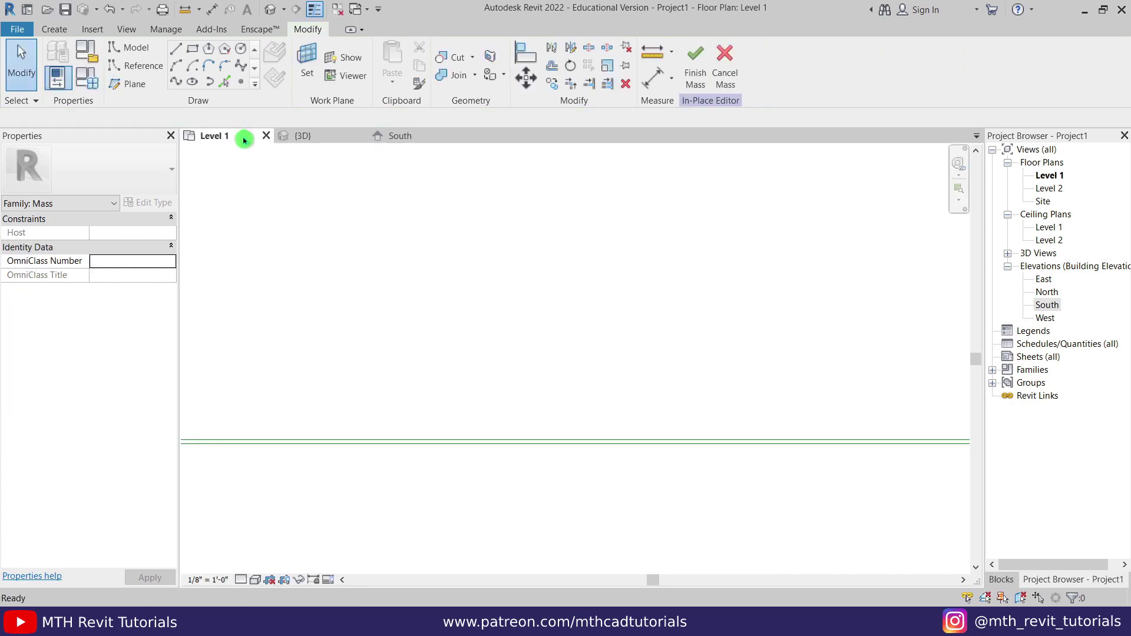
left_click(455, 452)
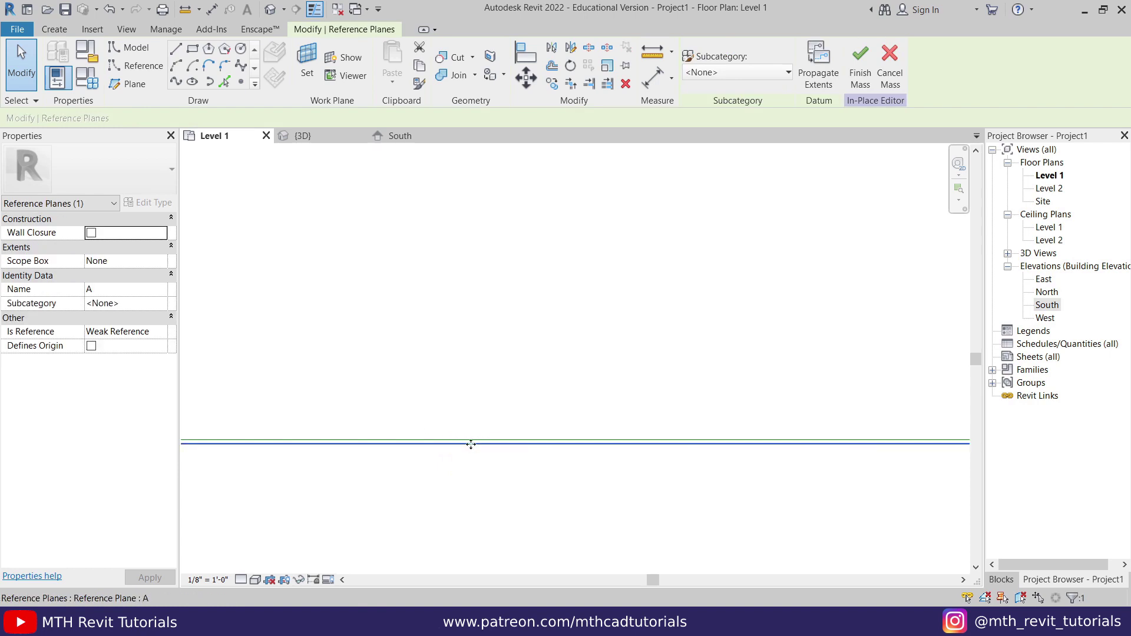
scroll(471, 445, "up", 4)
scroll(472, 424, "down", 3)
scroll(480, 469, "up", 1)
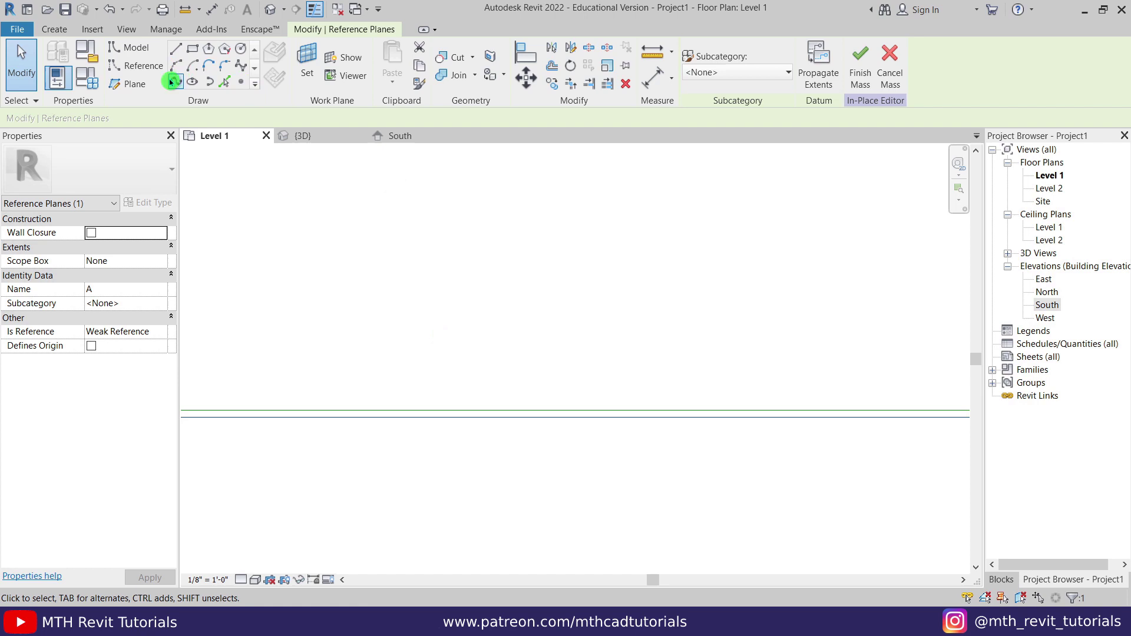
left_click(526, 76)
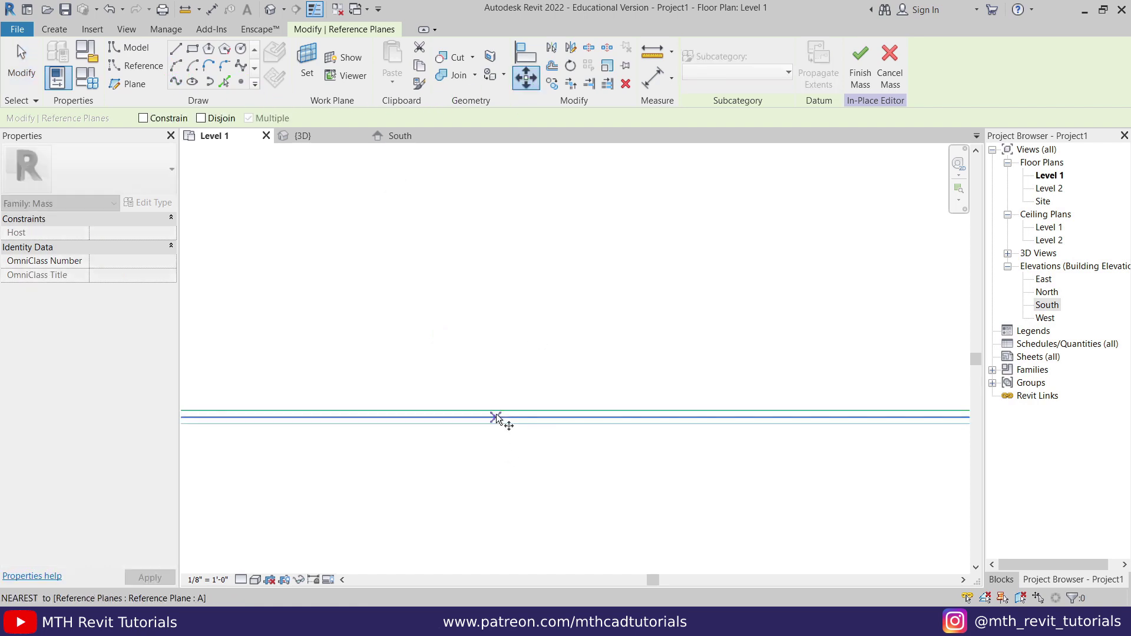
left_click(489, 428)
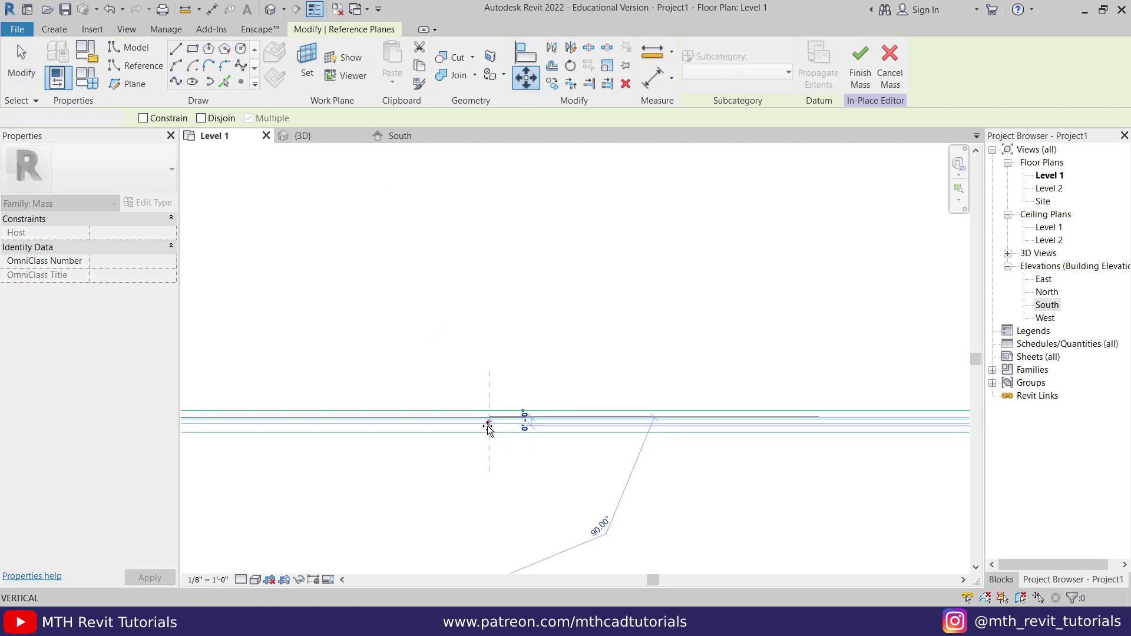
left_click(495, 294)
left_click(475, 361)
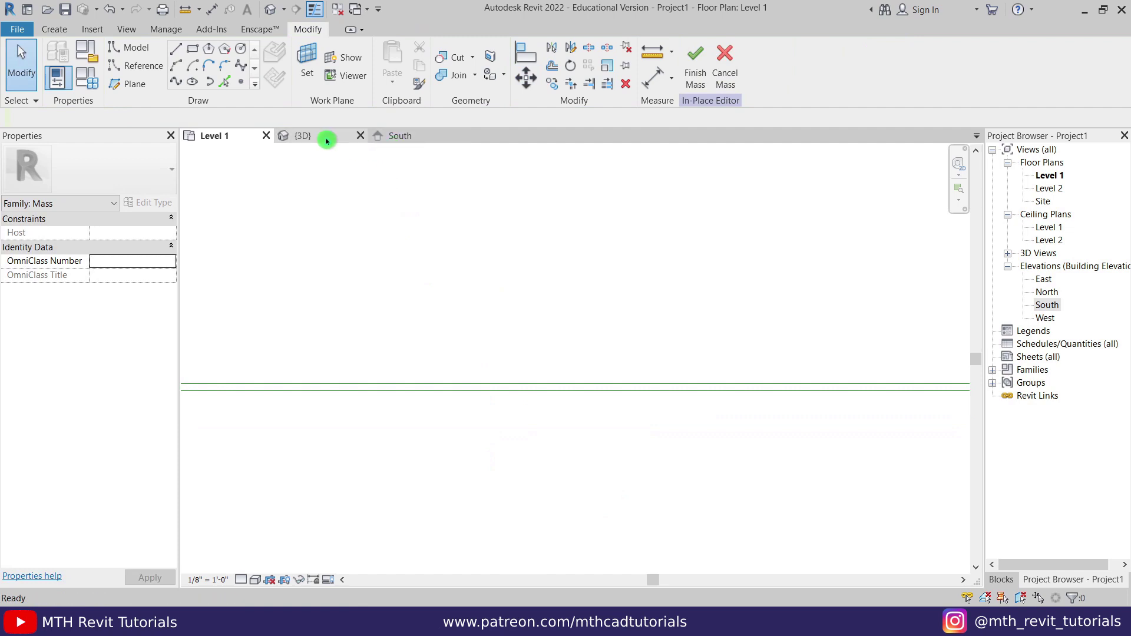
Try again to create a form from both arcs in the 3D view.
left_click(324, 136)
left_click_drag(624, 164, 466, 377)
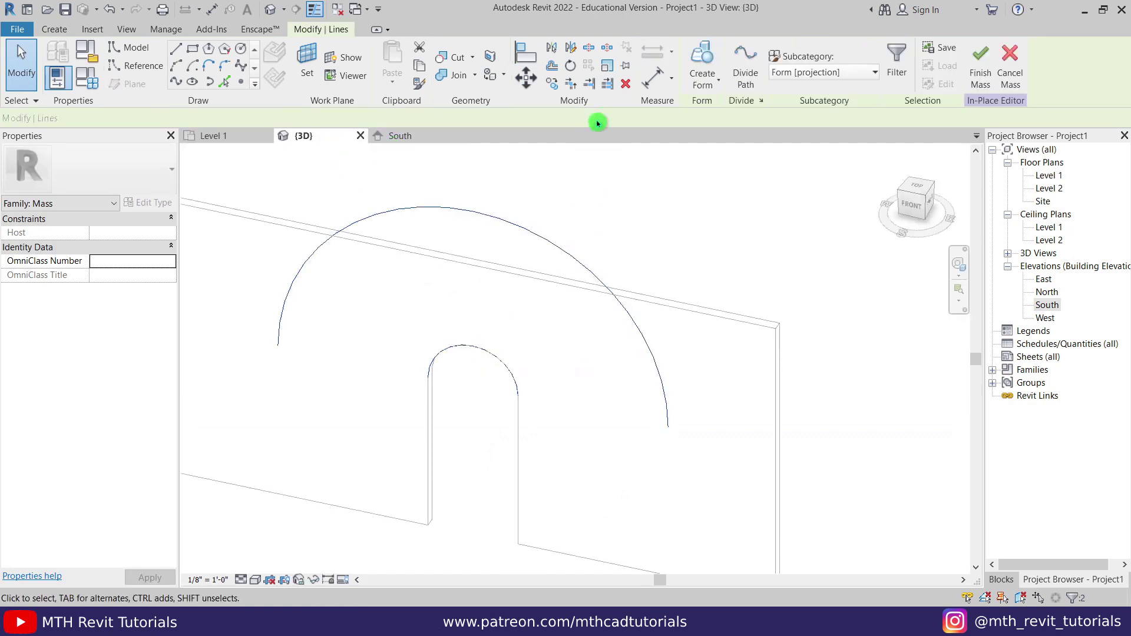
left_click(701, 64)
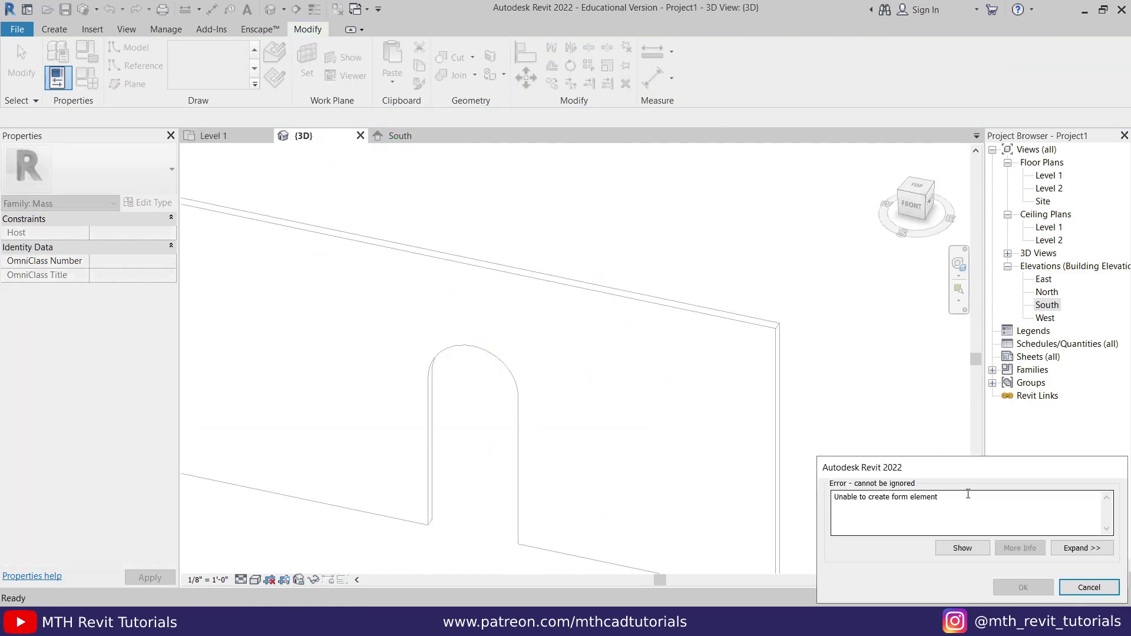
left_click_drag(953, 470, 645, 383)
left_click_drag(566, 410, 666, 415)
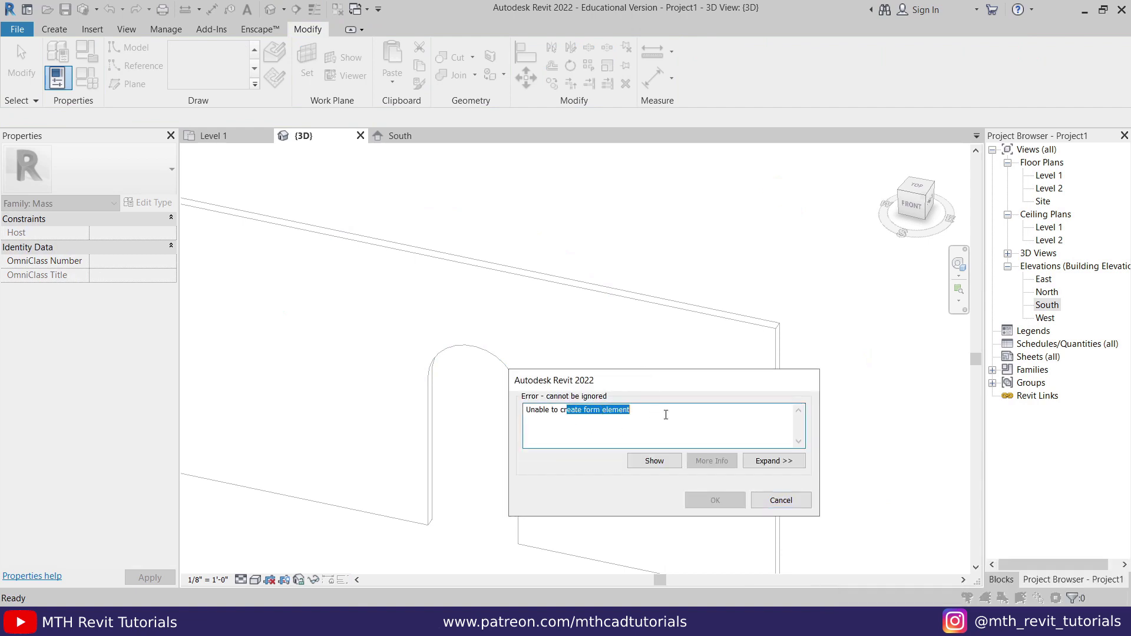
left_click(781, 498)
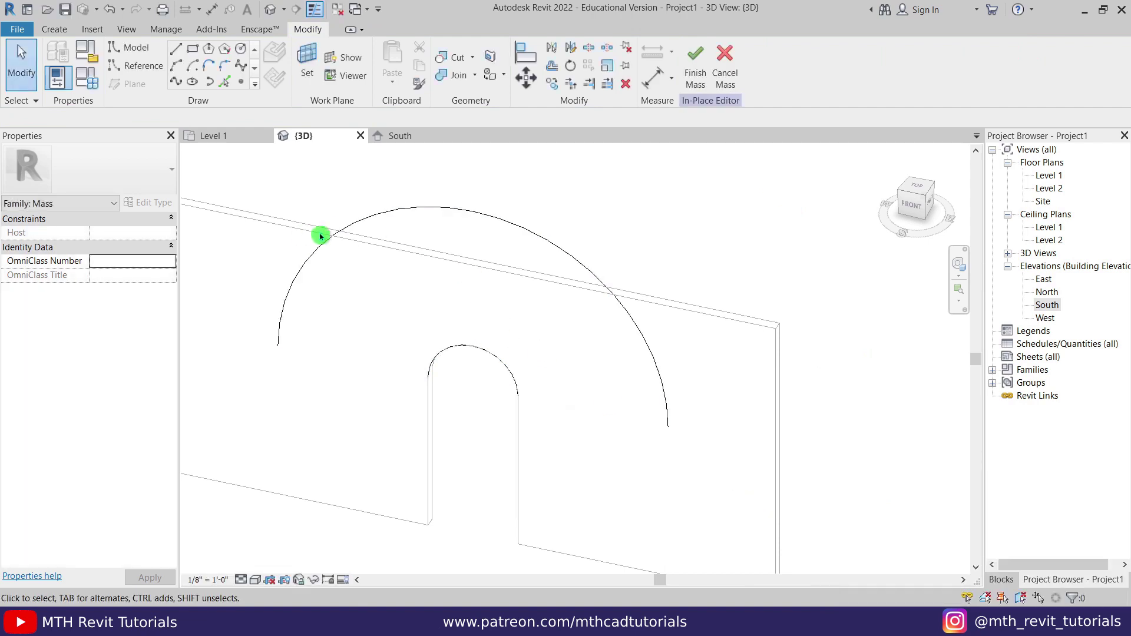
Check which reference plane hosts the larger arc and which hosts the smaller arc.
left_click(447, 206)
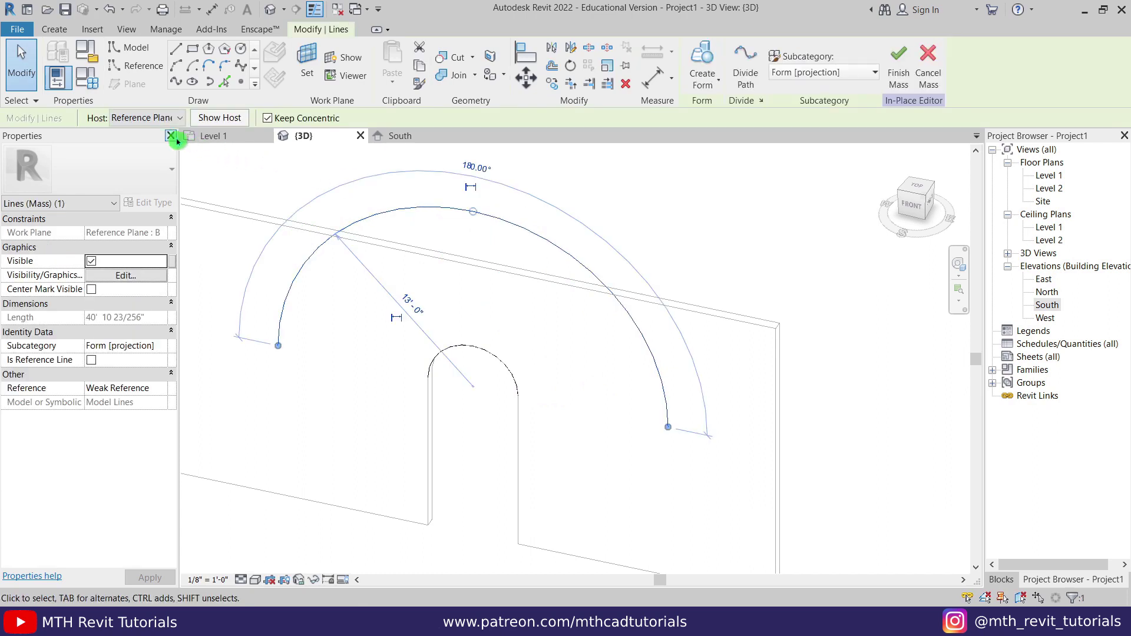
left_click(151, 117)
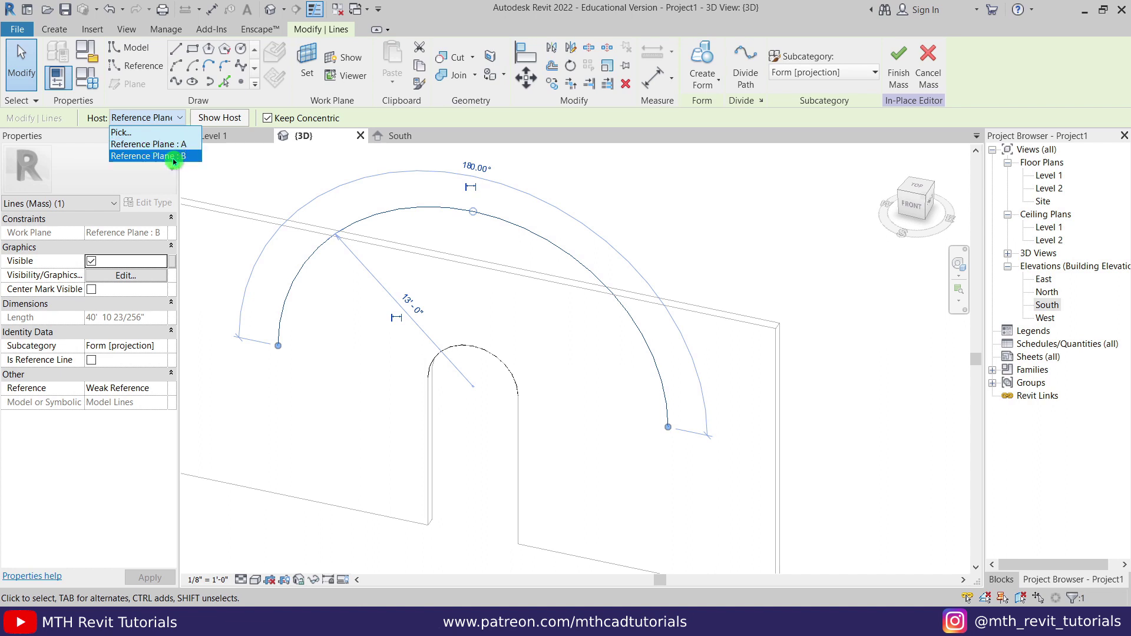
left_click(174, 157)
left_click(467, 347)
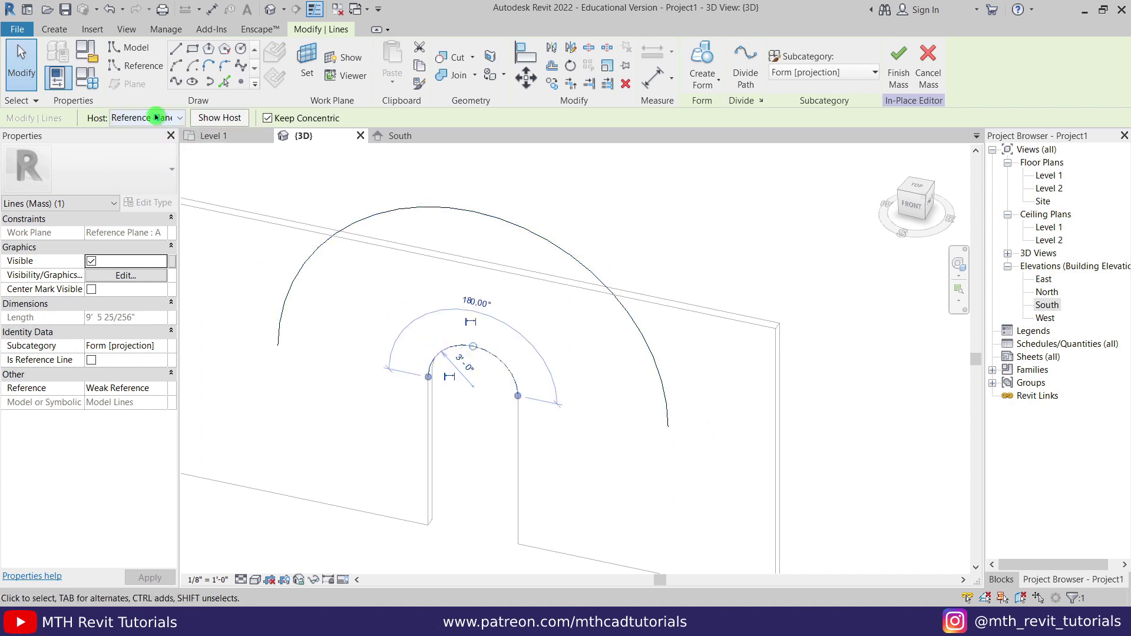
left_click(155, 116)
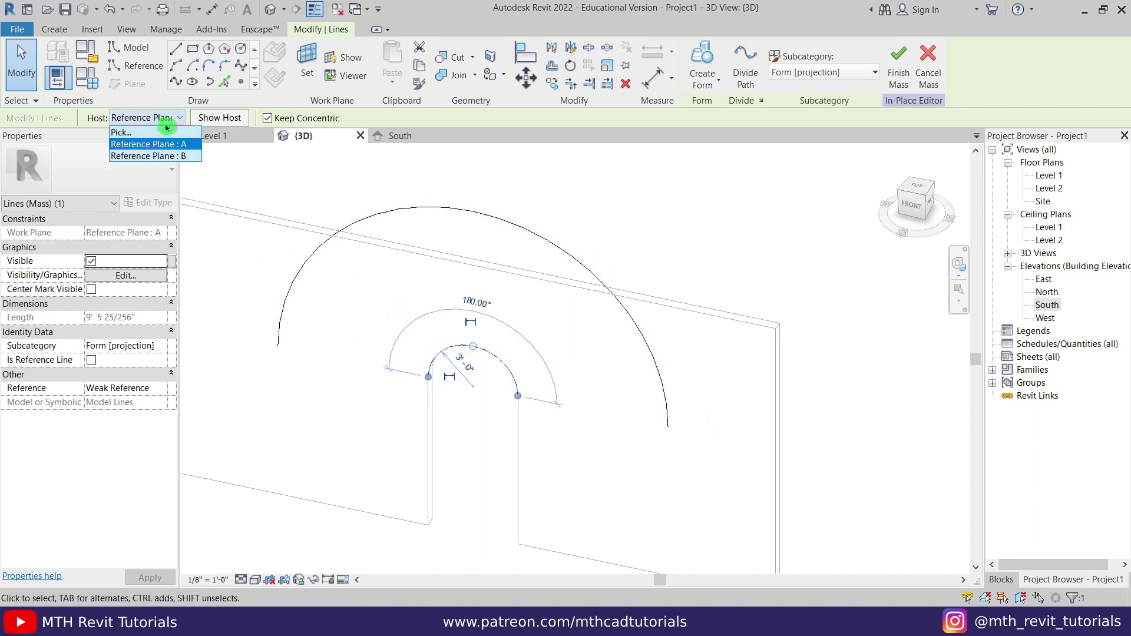
left_click(150, 154)
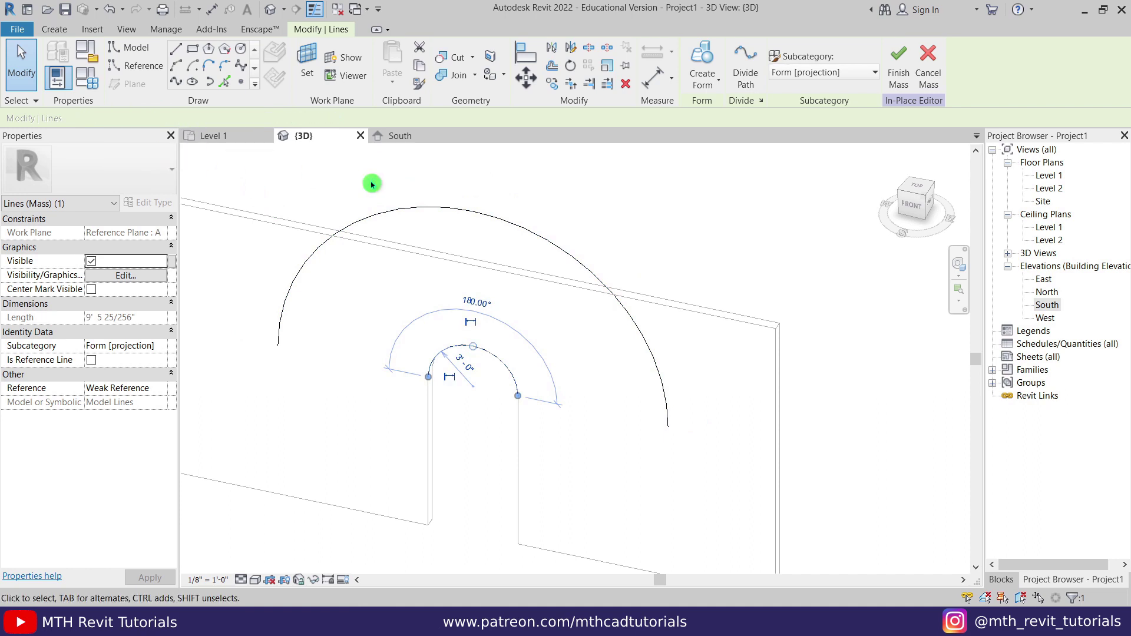
Retry creating the form from the two arcs after checking their hosts.
left_click(638, 223)
left_click_drag(639, 223, 533, 353)
left_click(703, 54)
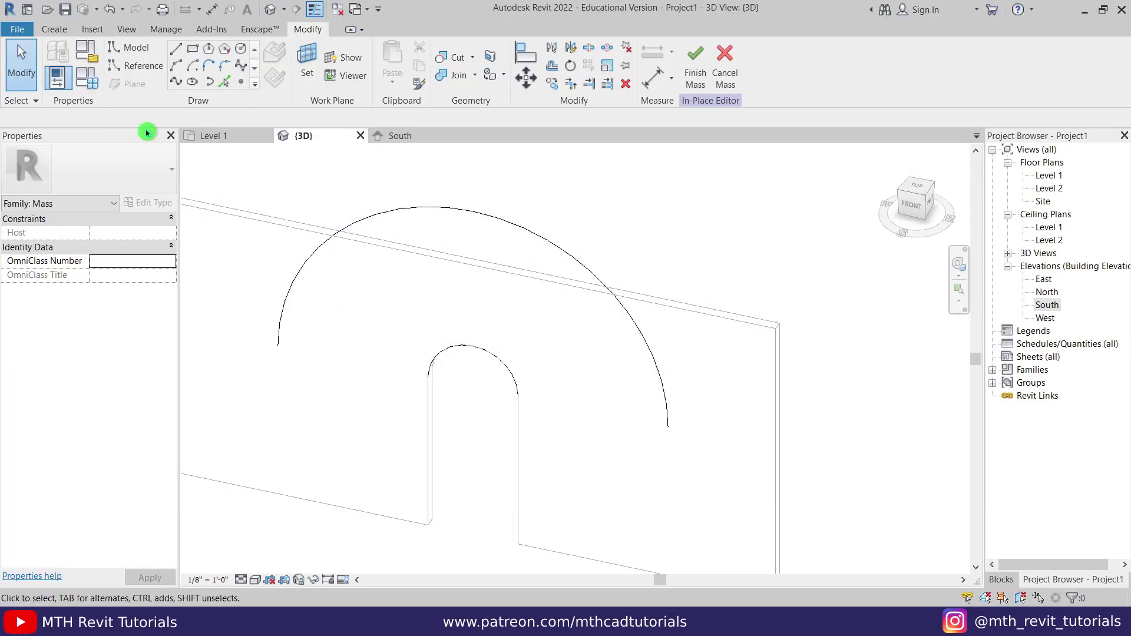
Move reference plane A farther from plane B in the Level 1 plan, leaving a gap of about 1/2".
left_click(214, 136)
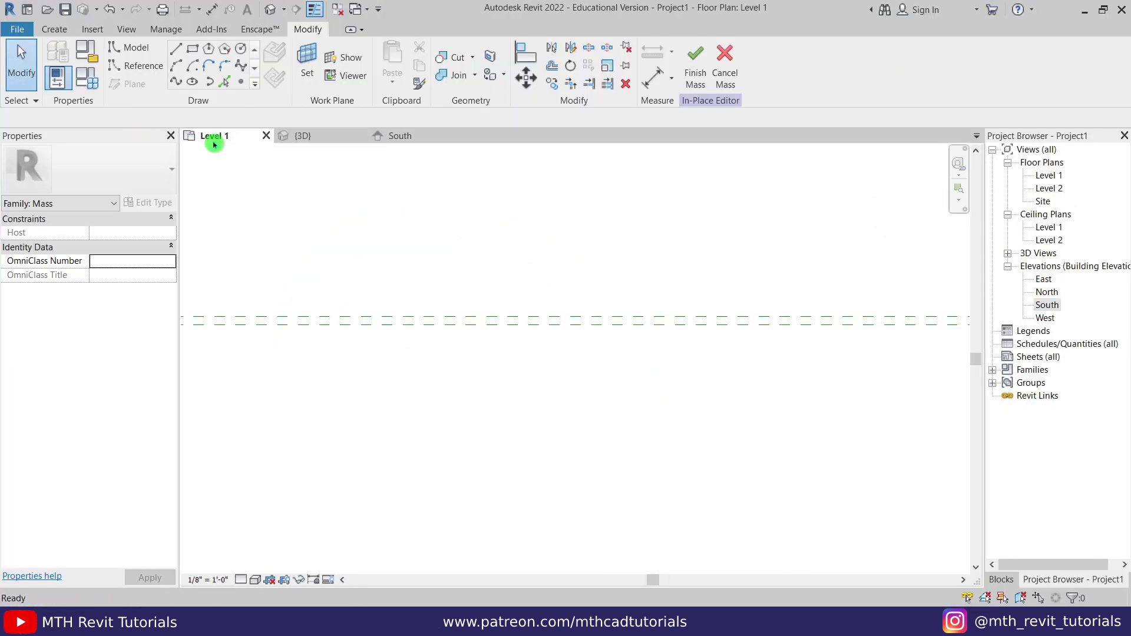
left_click(457, 323)
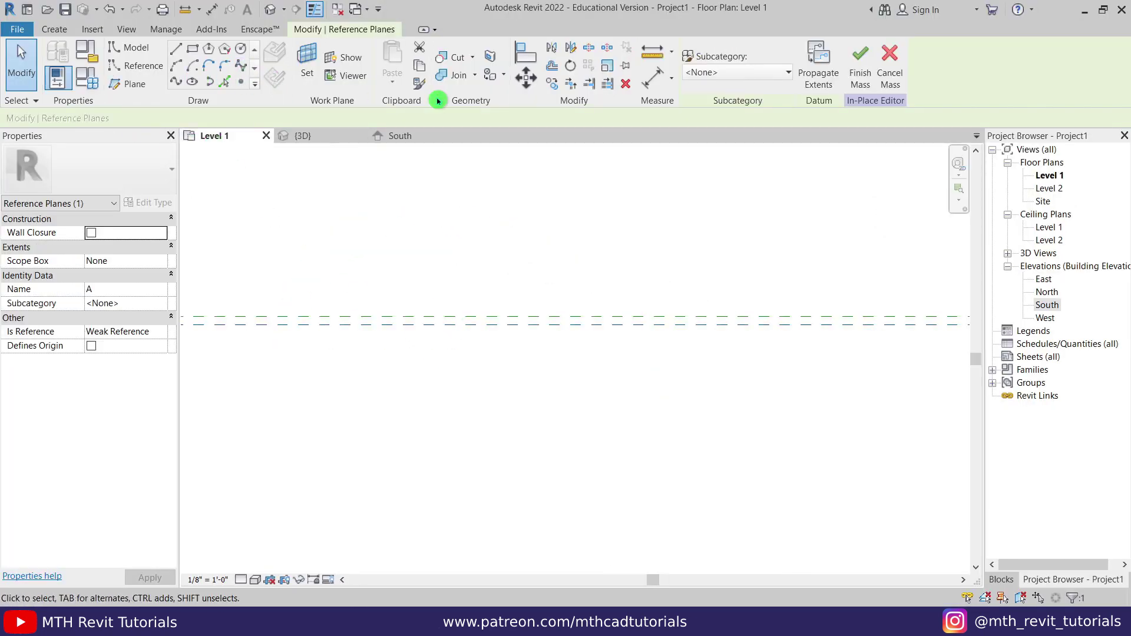
left_click(526, 77)
left_click(510, 323)
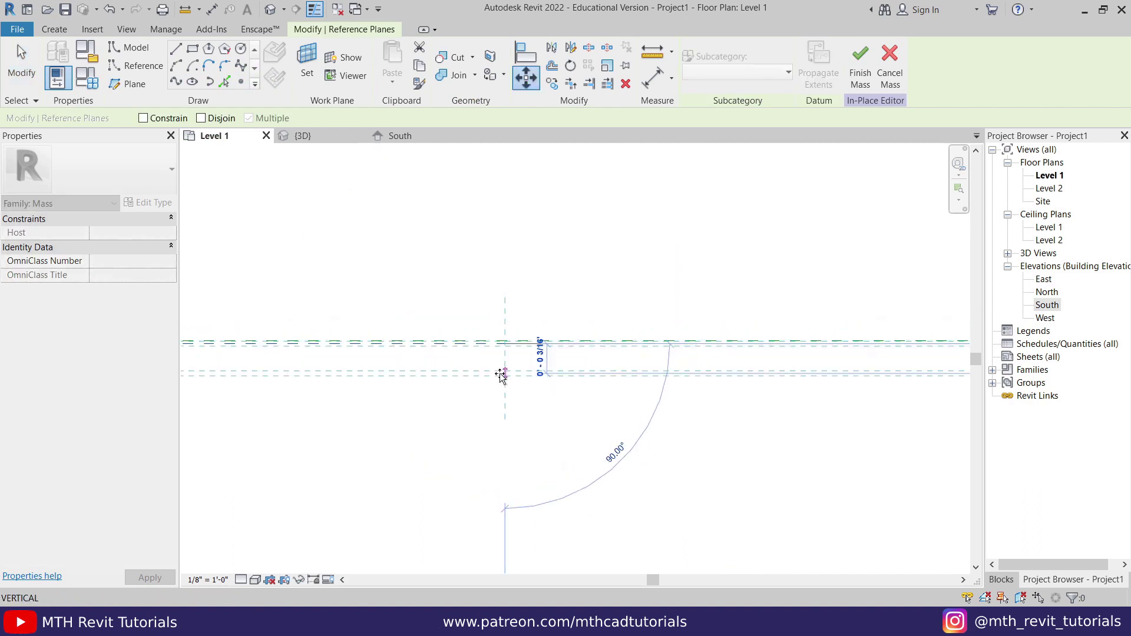
middle_click_drag(501, 376, 505, 408)
left_click(507, 414)
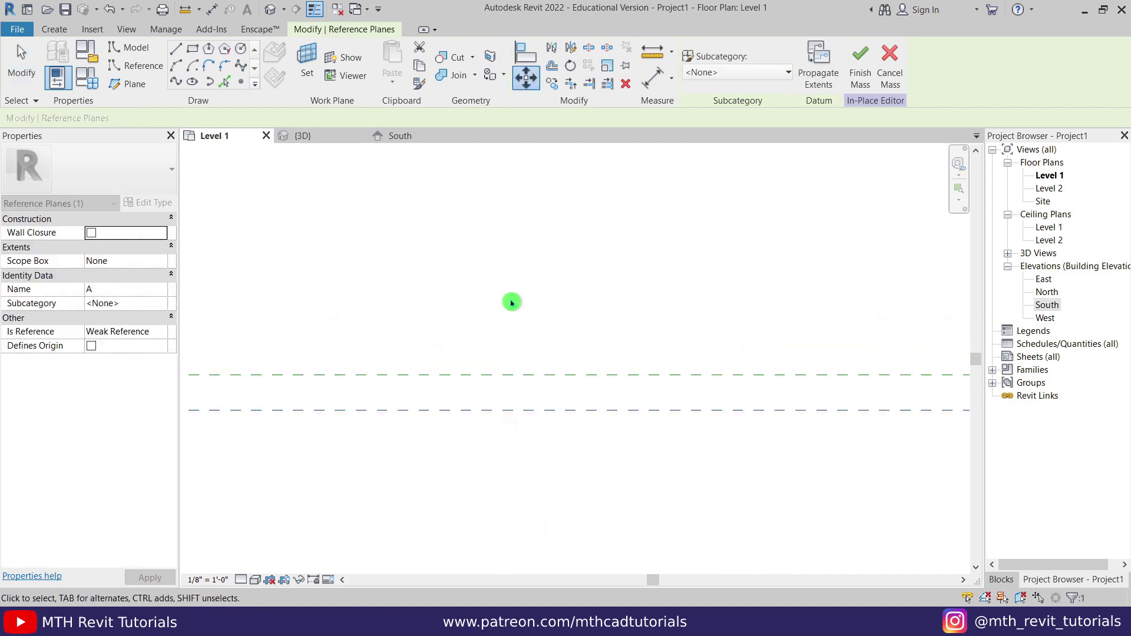
left_click(511, 303)
Create a form surface spanning the smaller and larger arcs in the 3D view.
left_click(336, 137)
left_click(389, 211)
left_click(461, 348, "ctrl")
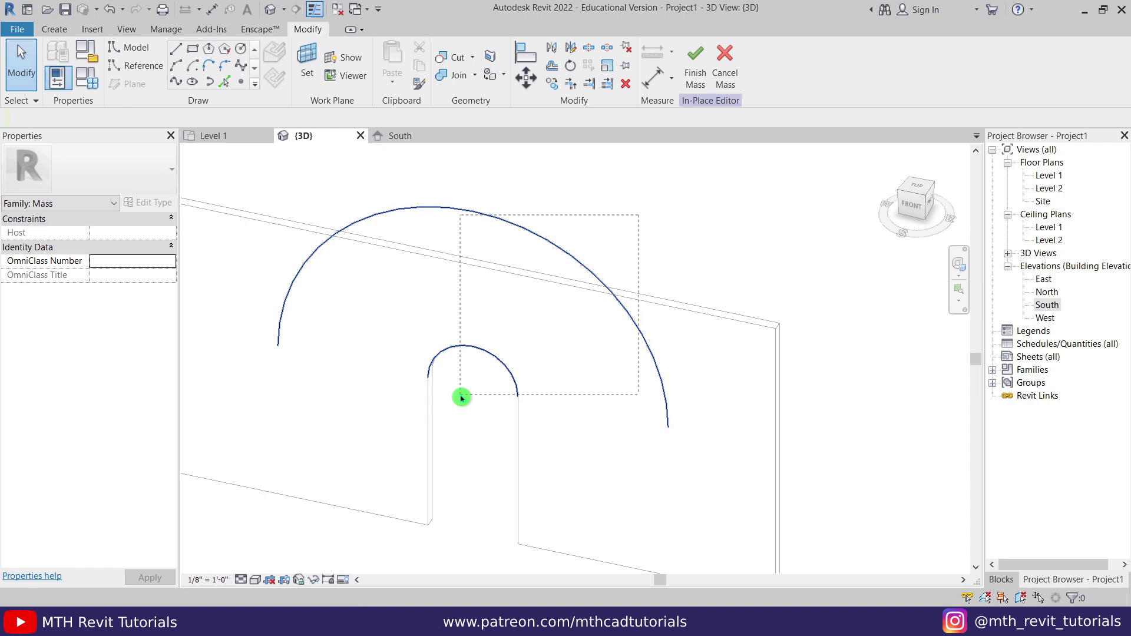
left_click(712, 58)
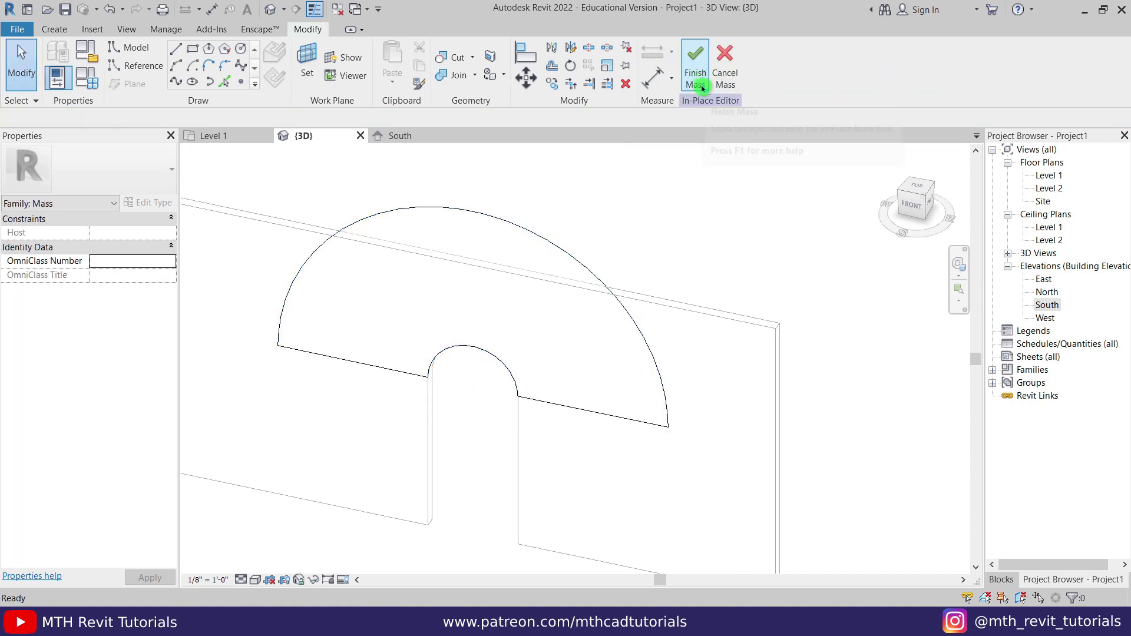
middle_click_drag(543, 354, 510, 273, "shift")
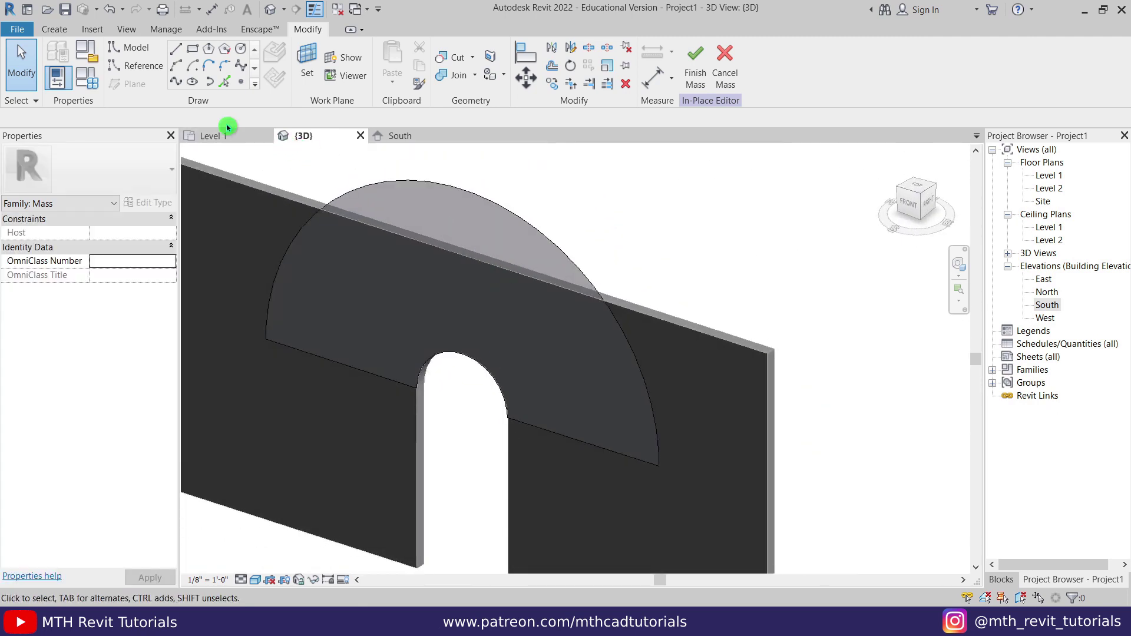
Examine the gap between reference planes A and B beside the wall in the Level 1 plan.
left_click(213, 135)
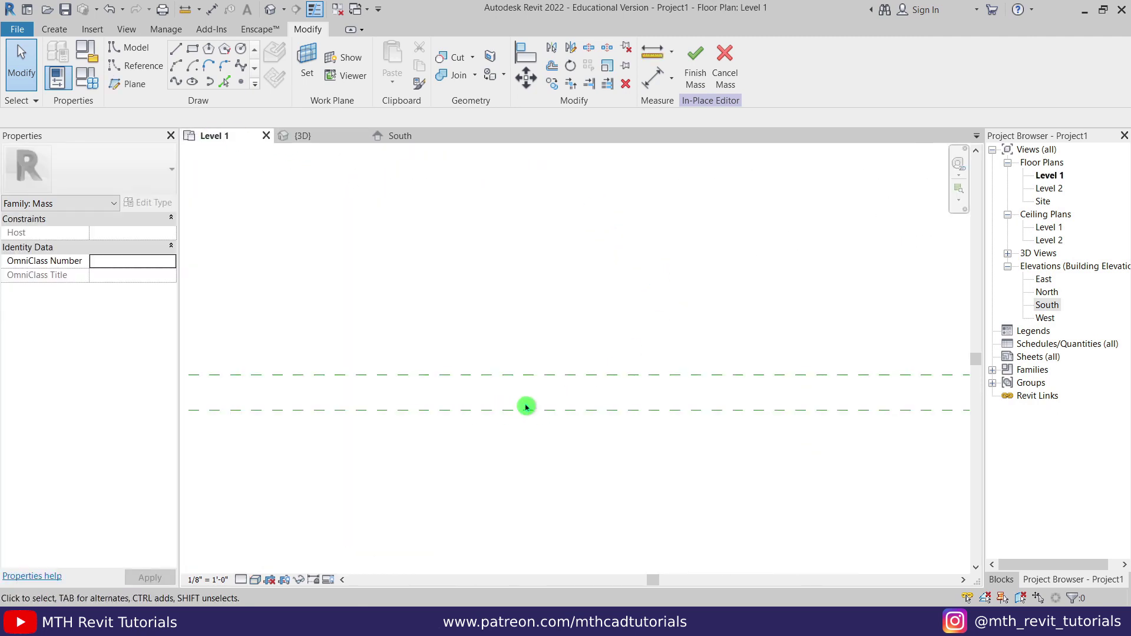
left_click_drag(526, 407, 496, 373)
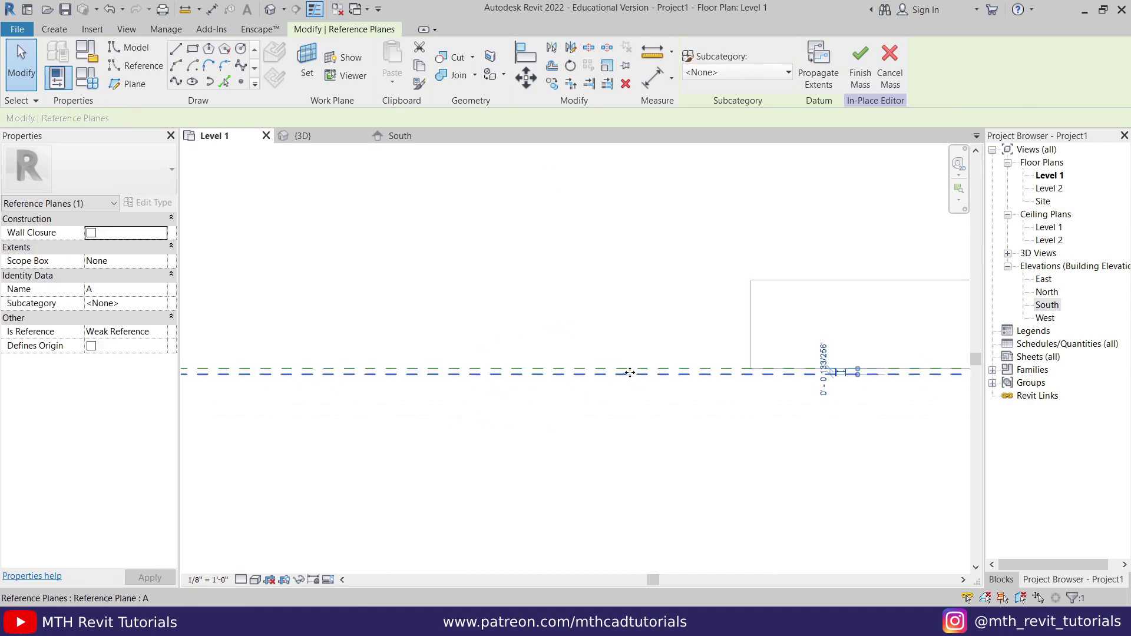
scroll(630, 372, "up", 1)
scroll(621, 374, "up", 2)
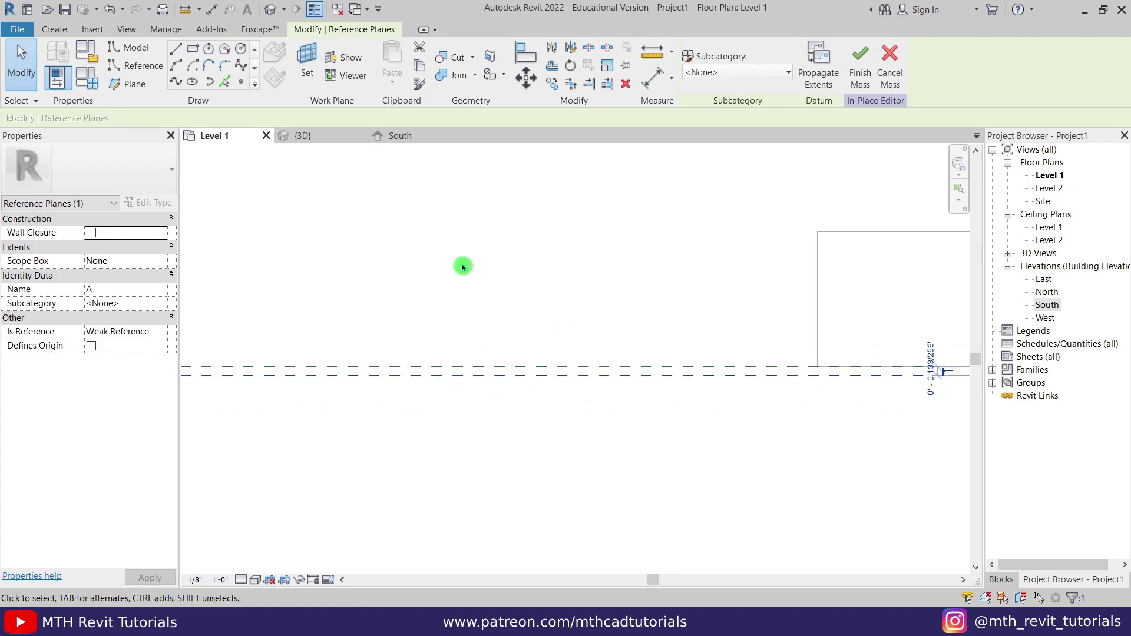
Check the host reference plane of the larger arc in the 3D view.
left_click(316, 137)
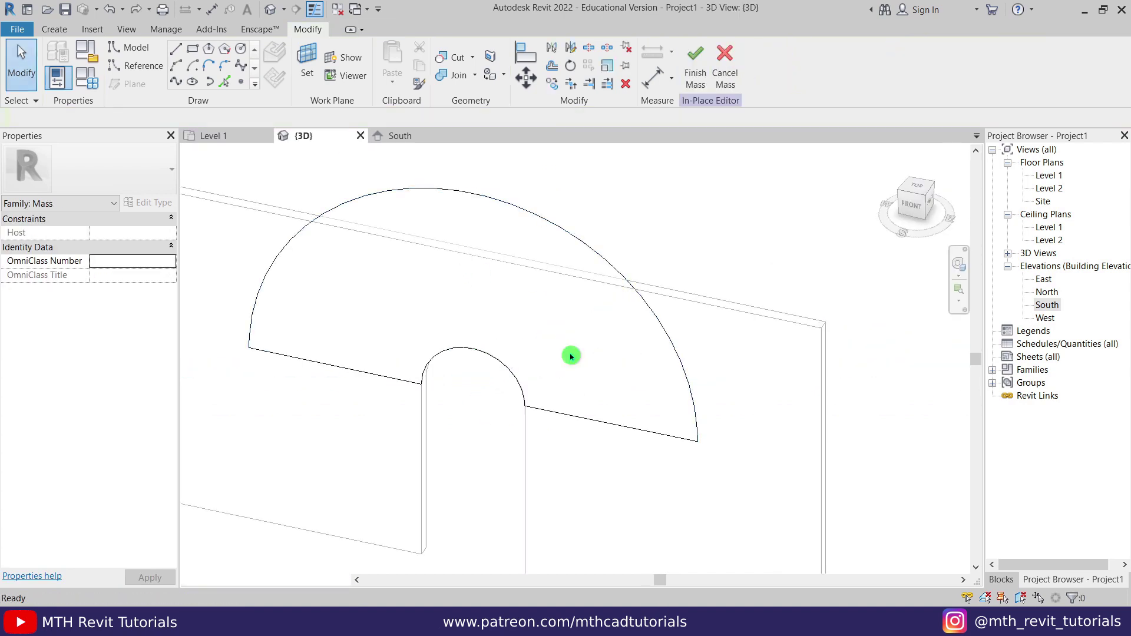
left_click(571, 357)
left_click(526, 230)
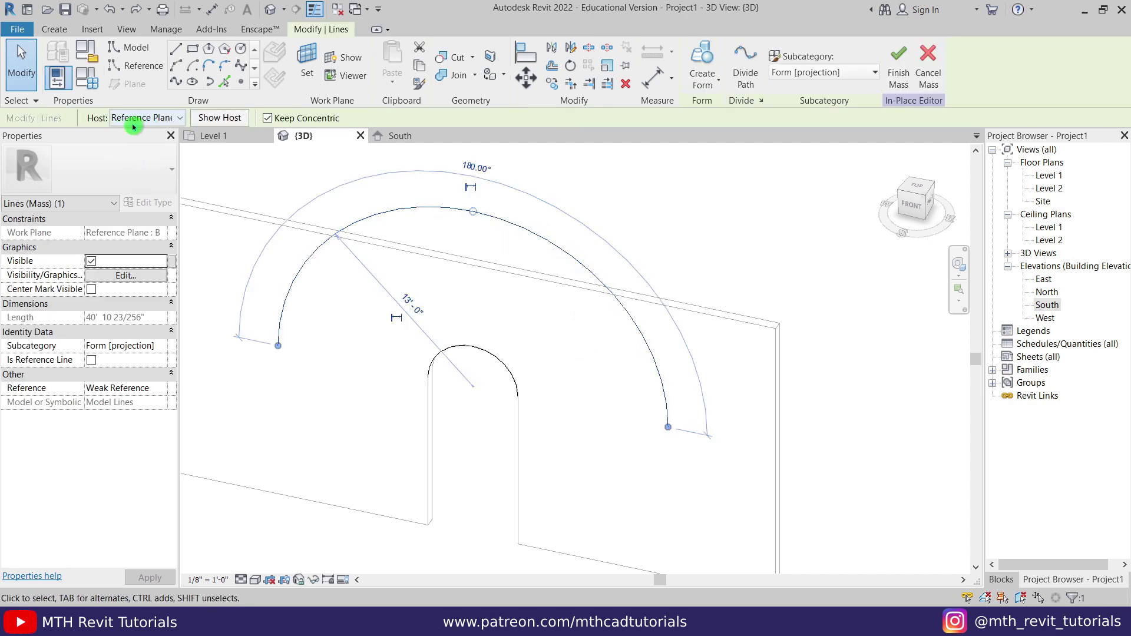
left_click(134, 119)
left_click(274, 199)
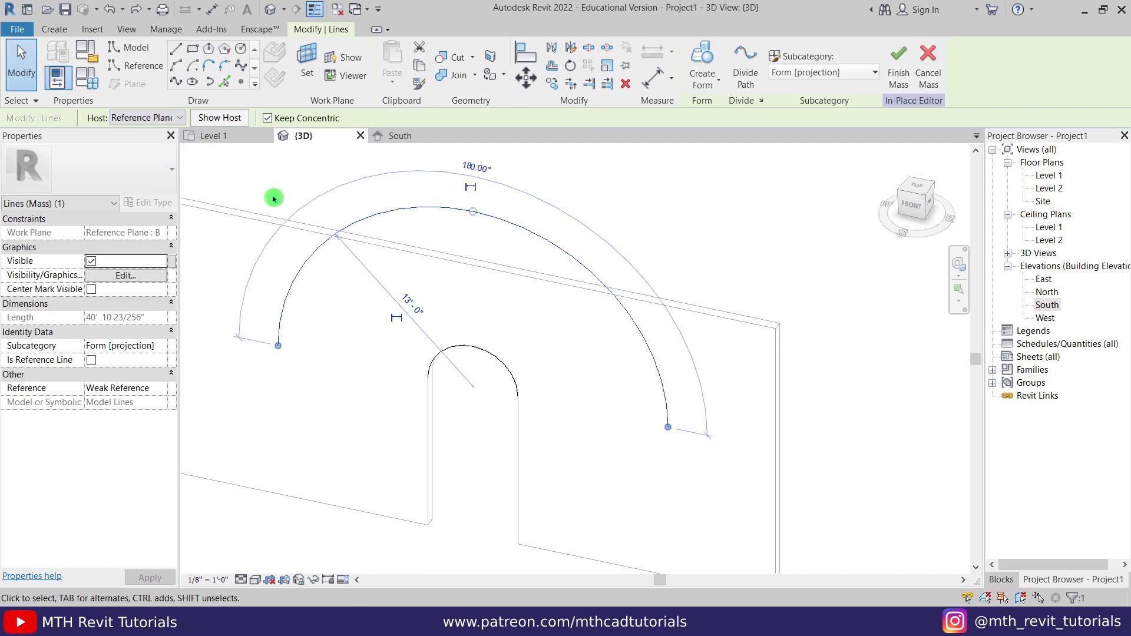
Create a form surface between the smaller and larger arcs and show the 3D view shaded.
left_click(757, 219)
left_click_drag(708, 210, 478, 390)
left_click(510, 370, "ctrl")
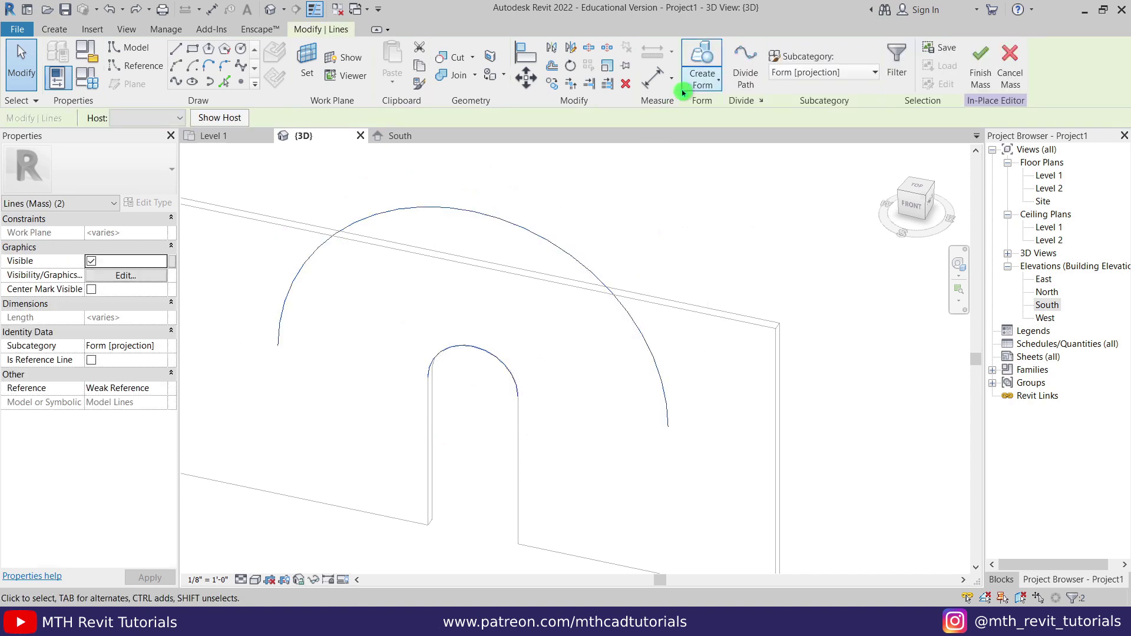
left_click(703, 61)
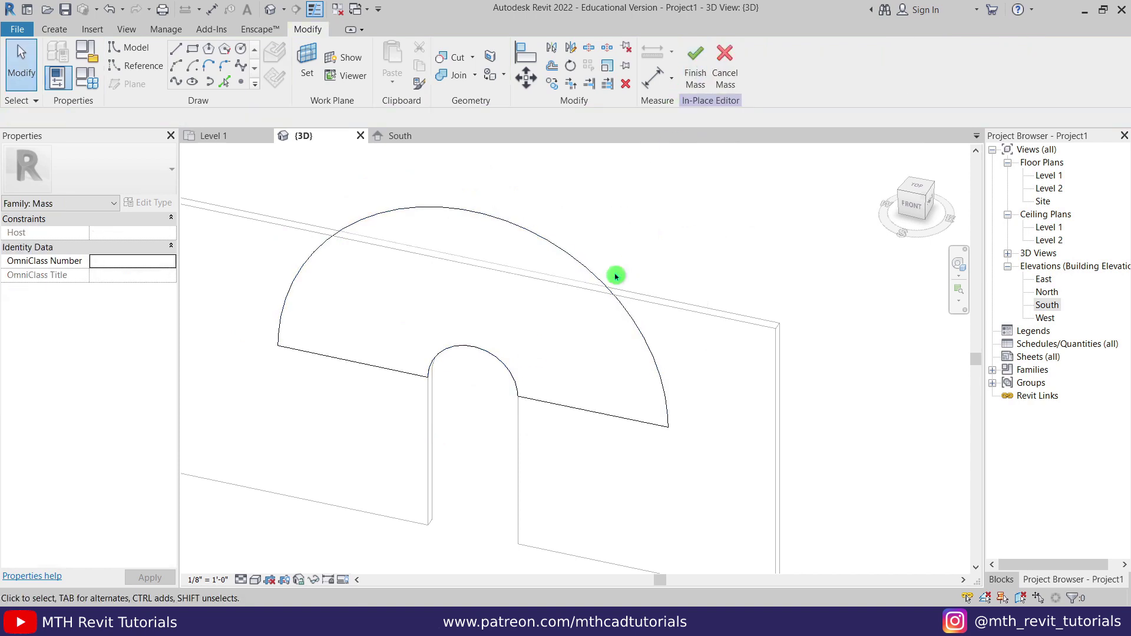
middle_click_drag(472, 459, 529, 301, "shift")
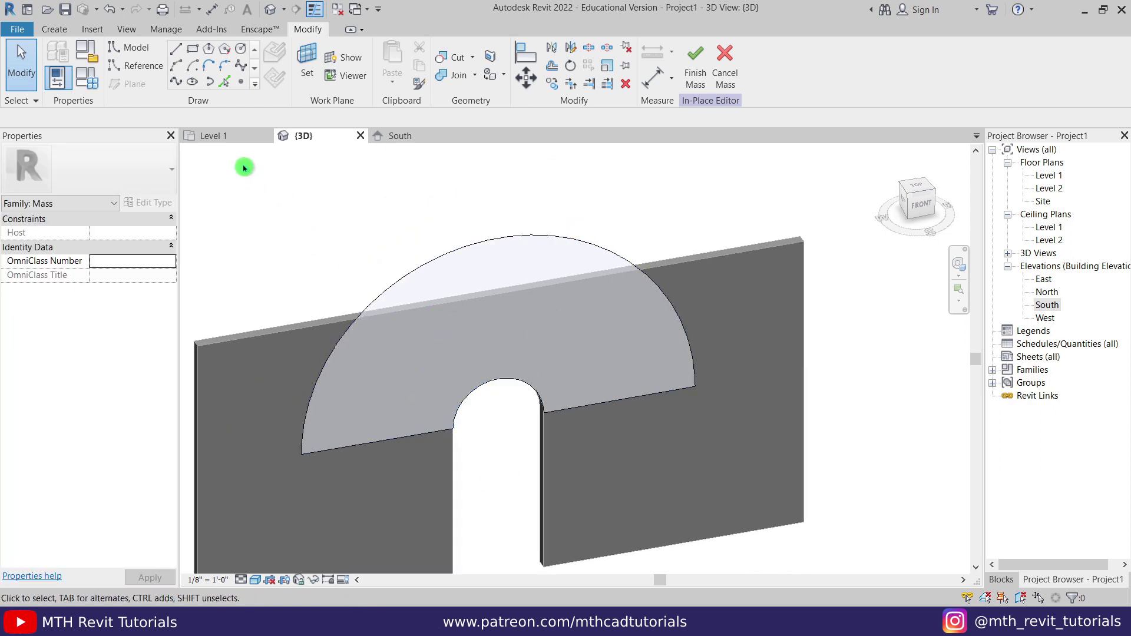
Divide the arched form's surface into a UV grid.
left_click_drag(245, 164, 761, 499)
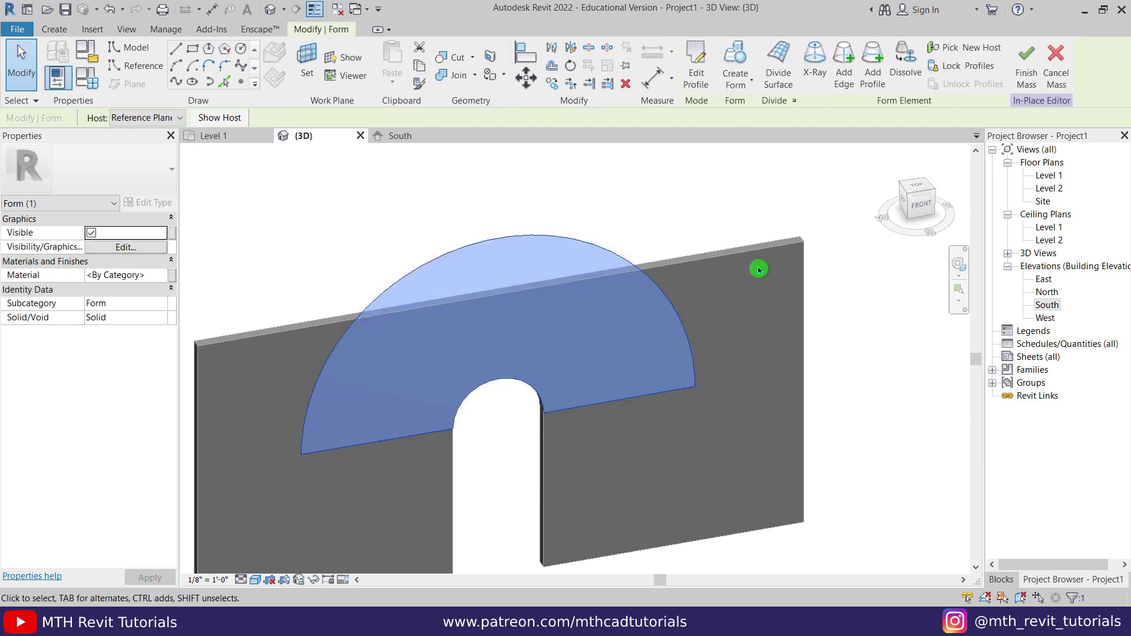
left_click(780, 88)
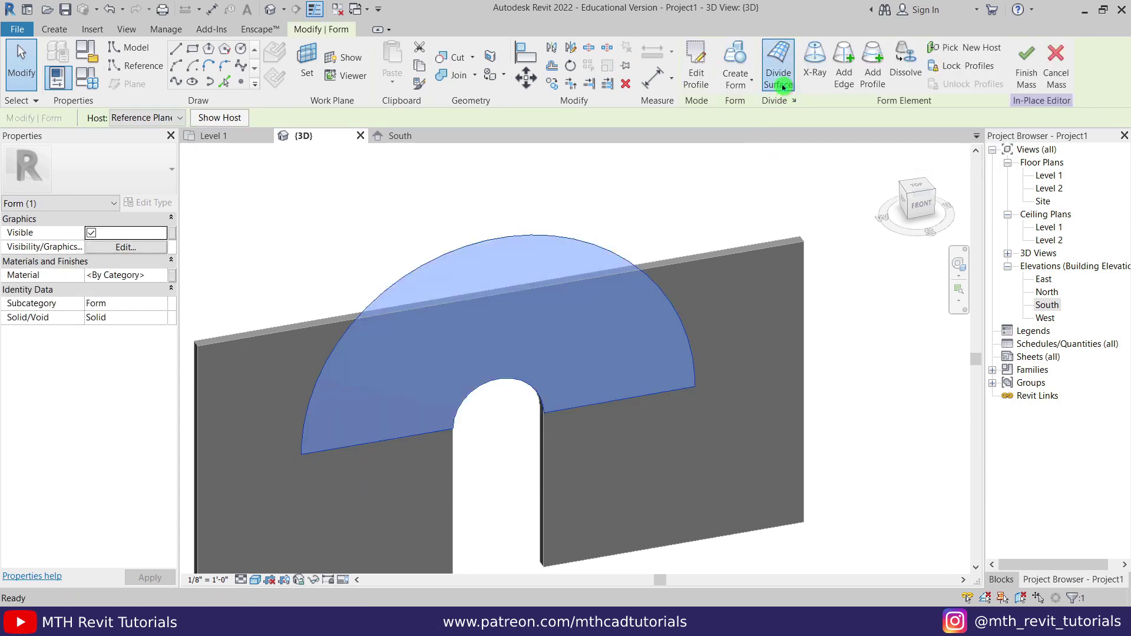
scroll(495, 354, "up", 3)
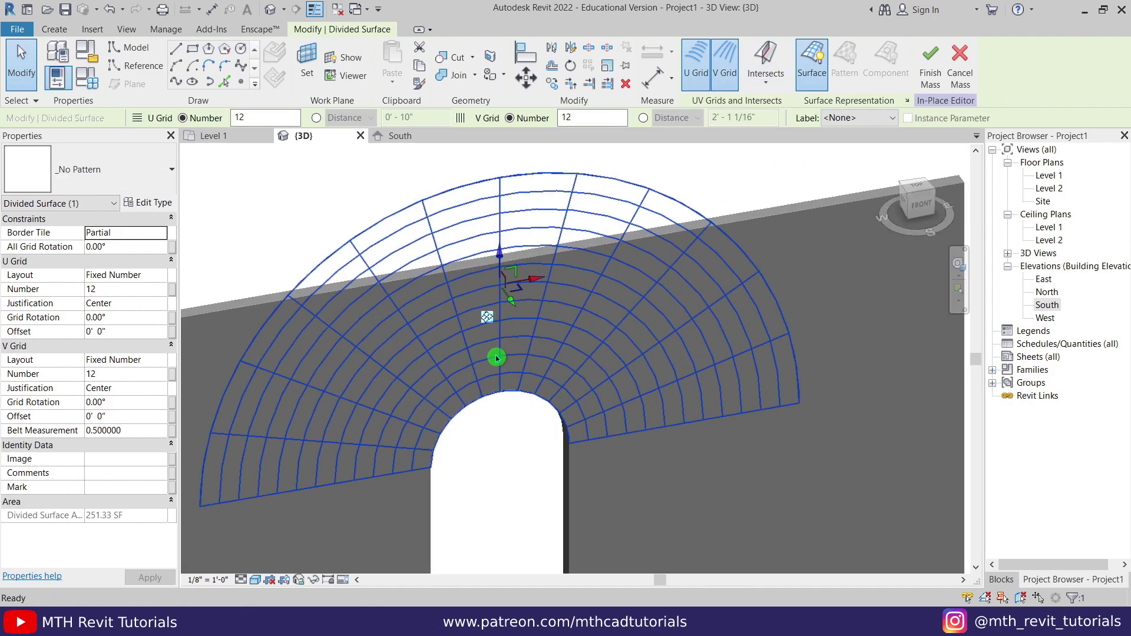
Examine the divided surface's grid in wireframe and from another angle.
left_click(521, 318)
key("h")
key("l")
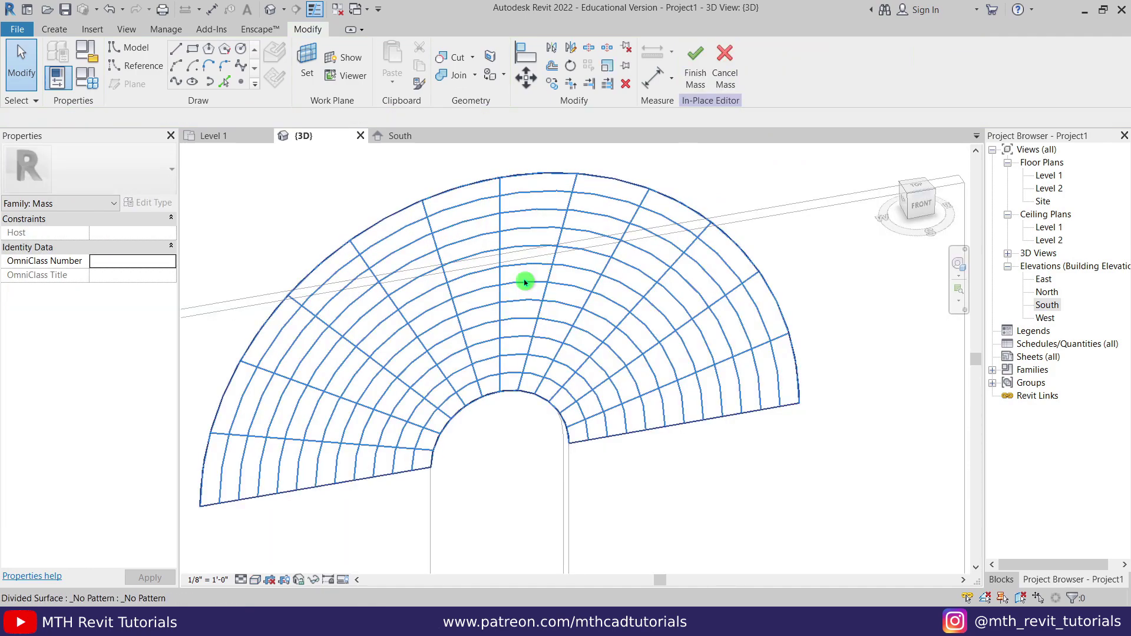
mouse_move(475, 381)
middle_mouse_down("shift")
mouse_move(462, 253)
mouse_move(649, 344)
mouse_move(399, 479)
mouse_move(398, 492)
mouse_move(493, 412)
mouse_move(571, 397)
mouse_move(523, 430)
mouse_move(528, 467)
mouse_move(328, 475)
mouse_move(427, 469)
middle_mouse_up("shift")
left_click(502, 381)
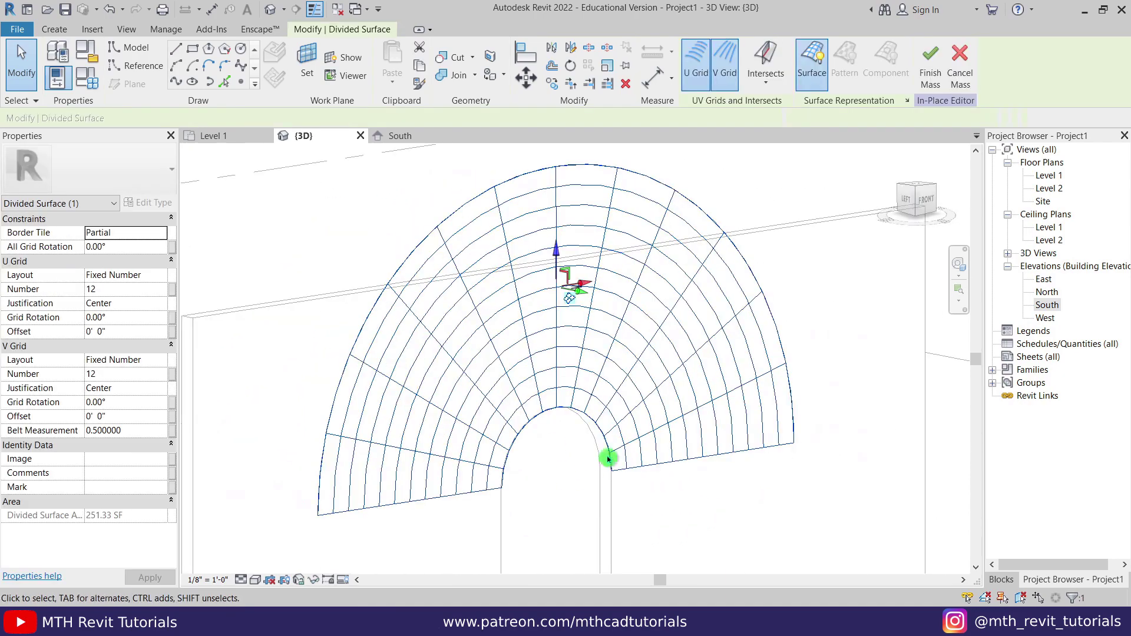
key("Escape")
Set the divided surface's U grid layout to Fixed Number with a number of 10.
left_click(455, 259)
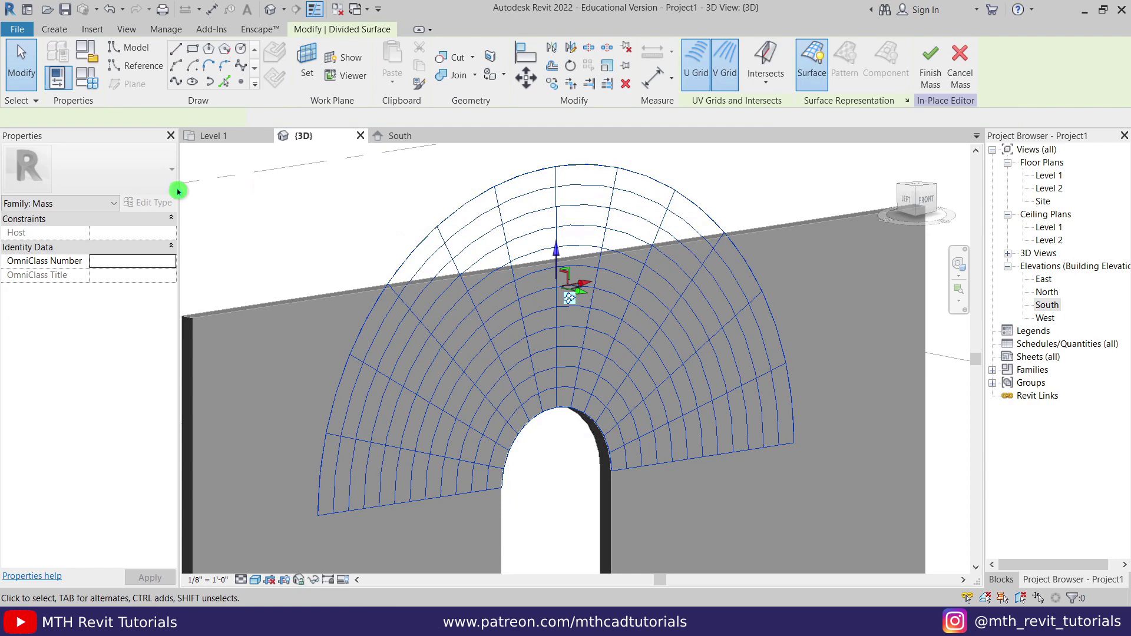
left_click(162, 276)
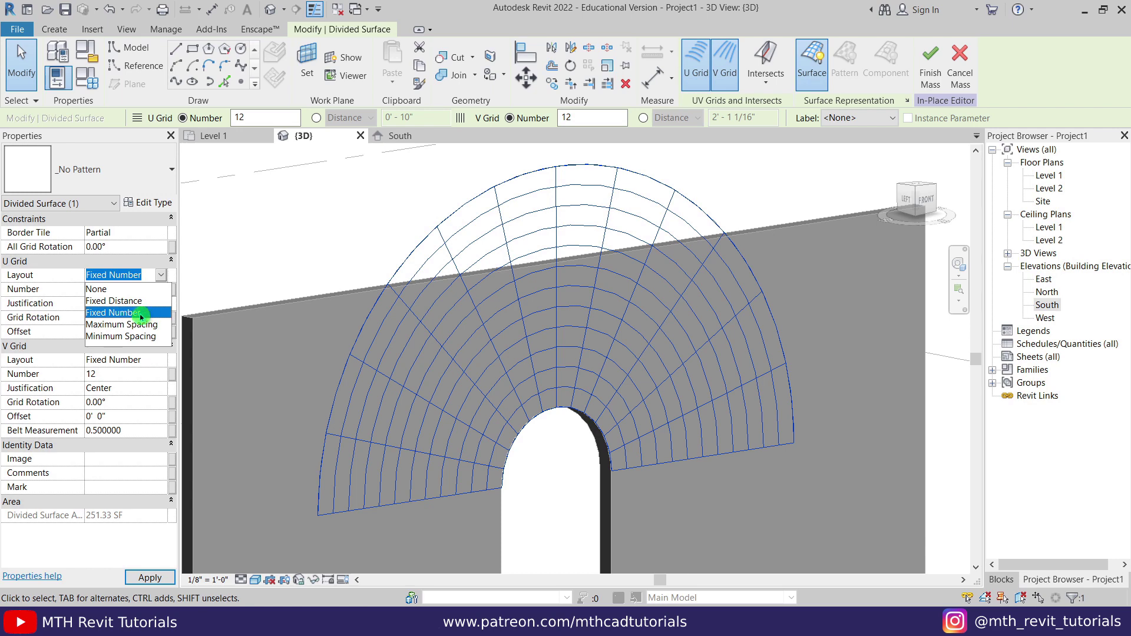
left_click(140, 313)
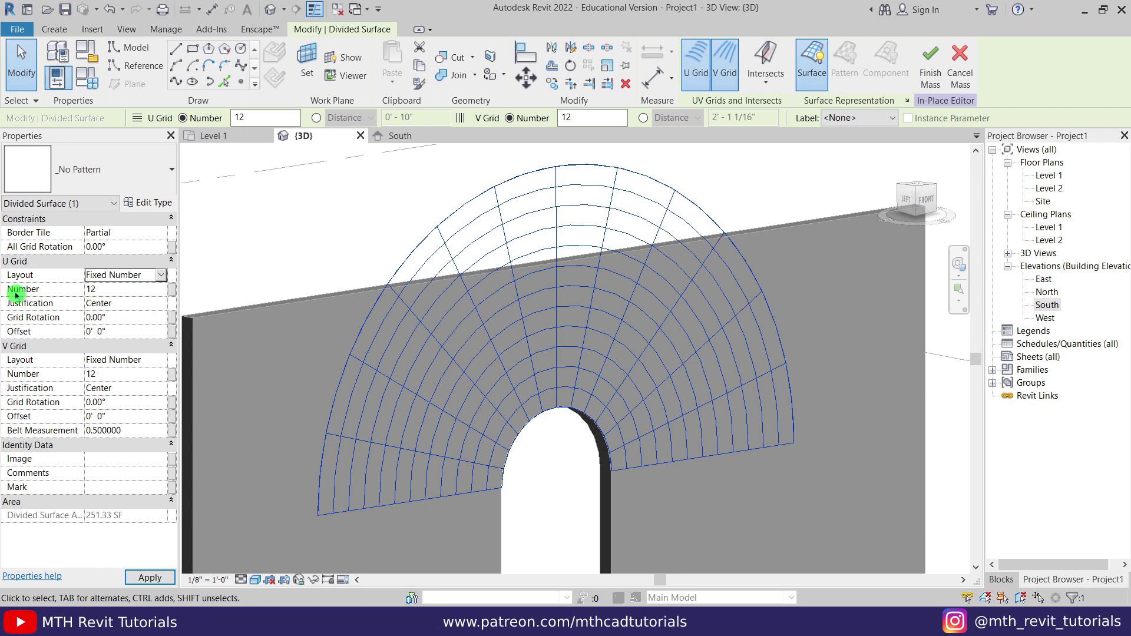
left_click(122, 292)
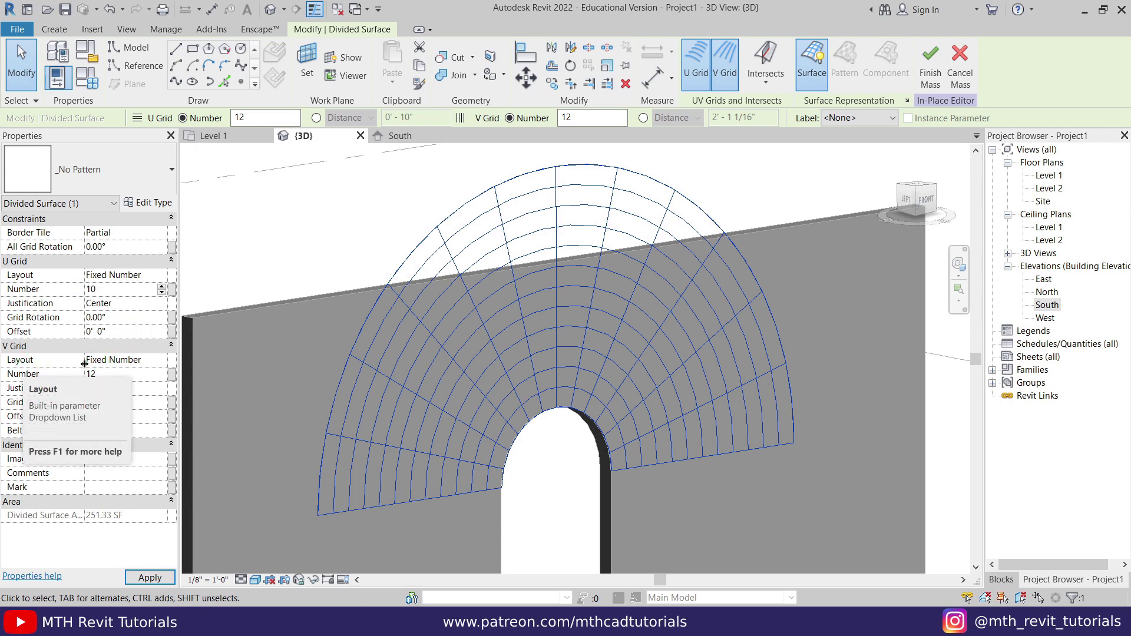
left_click(406, 350)
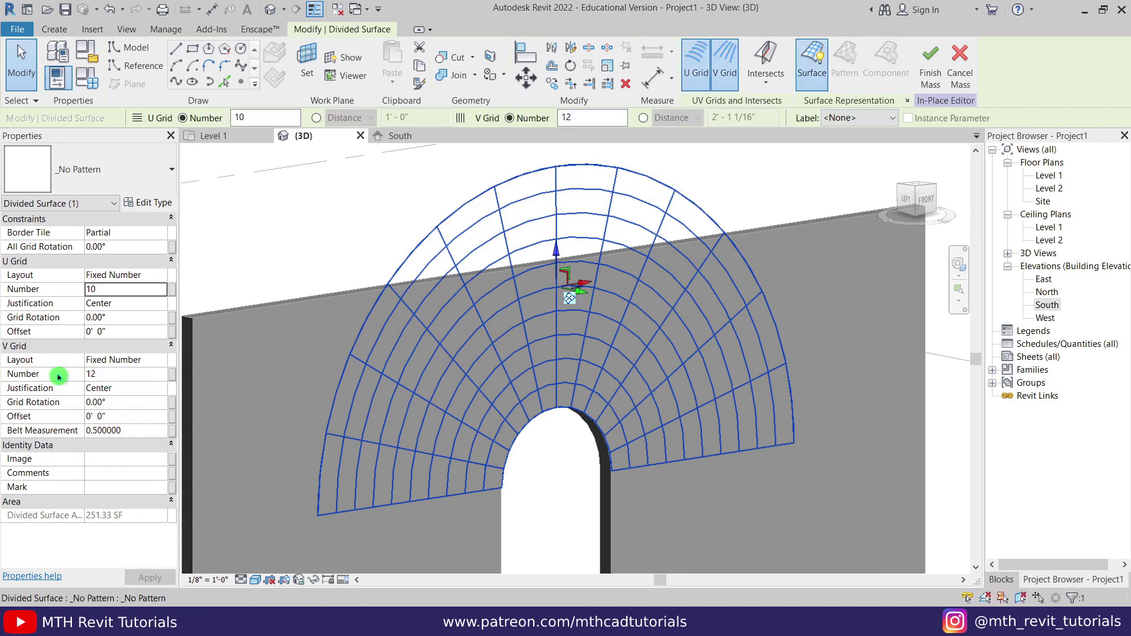
Set the divided surface's V grid number to 15.
left_click(120, 375)
type("1")
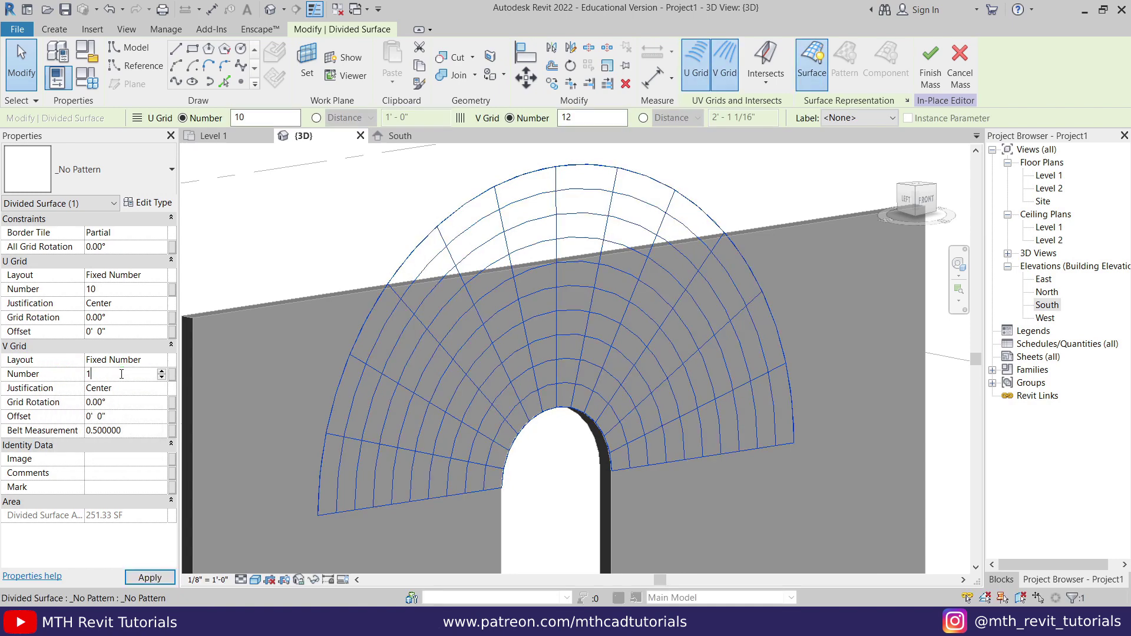
key("Return")
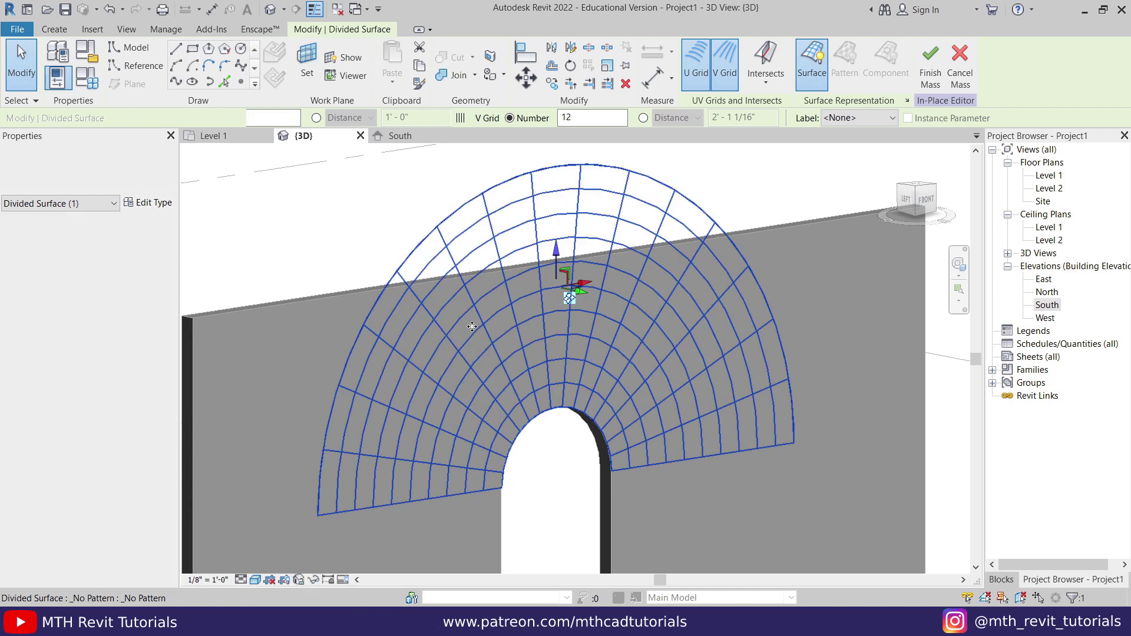
left_click(422, 265)
Set the divided surface's U grid number to 8.
left_click(112, 338)
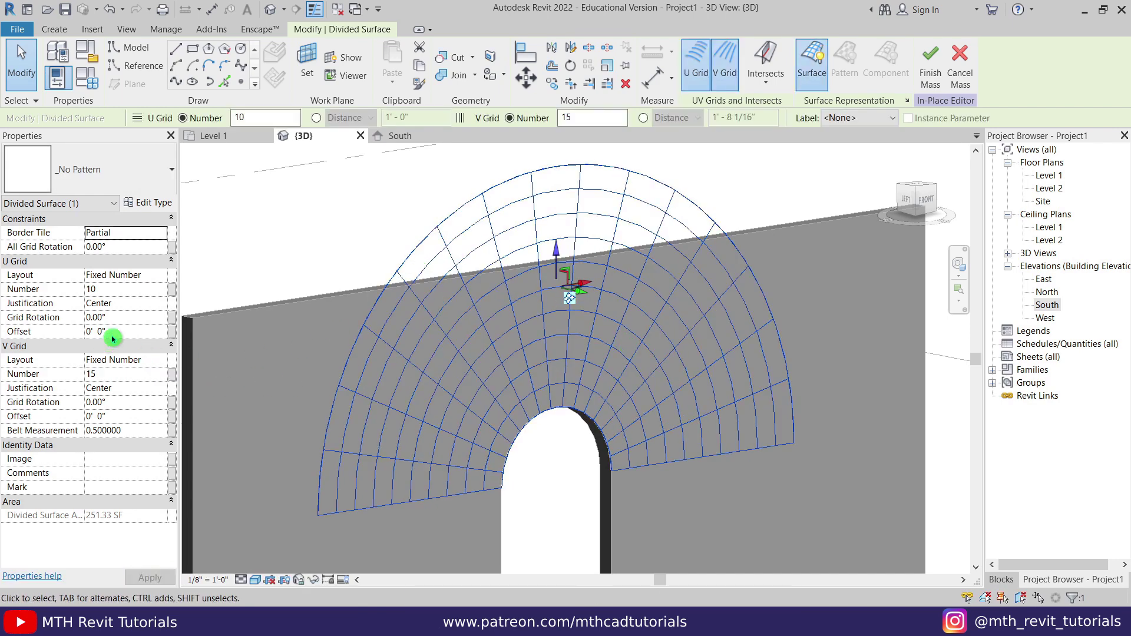
left_click(118, 288)
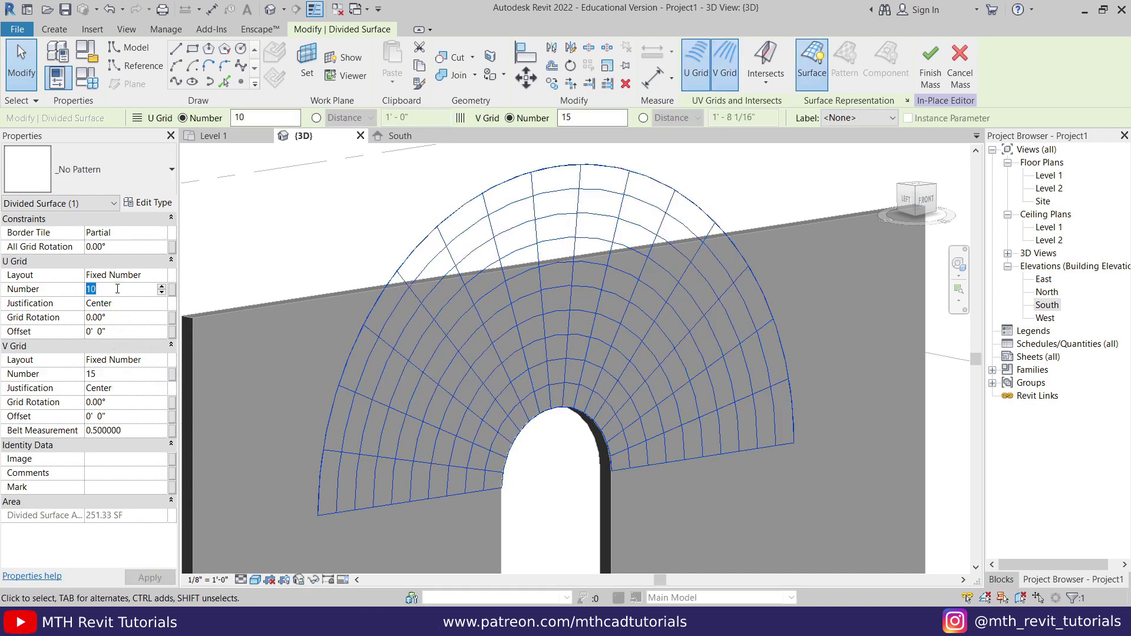
type("8")
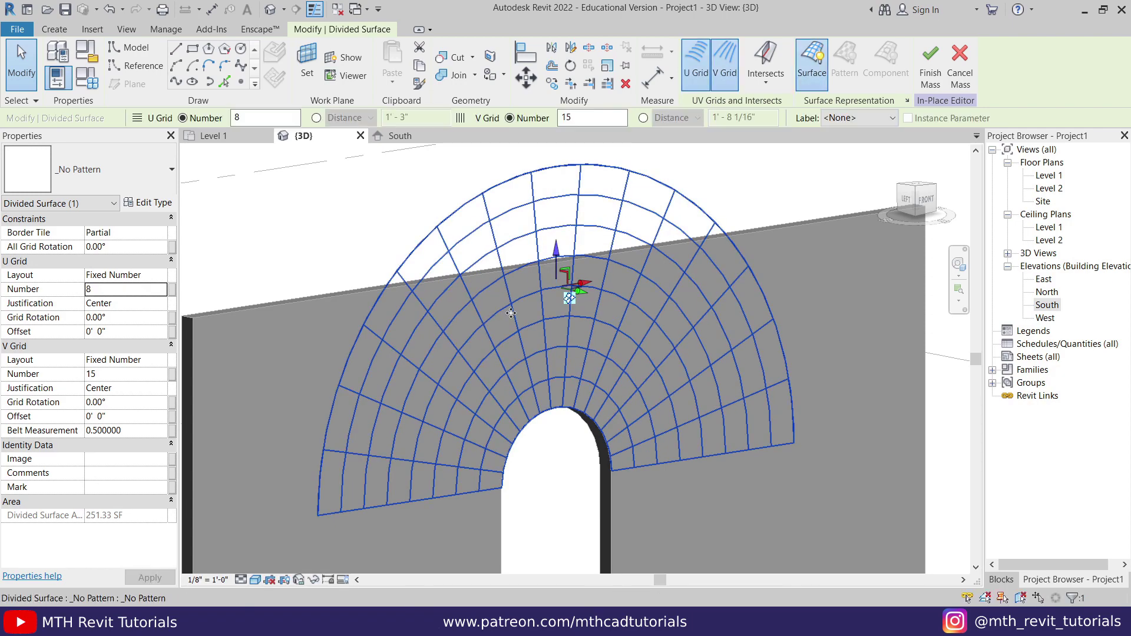
left_click(620, 430)
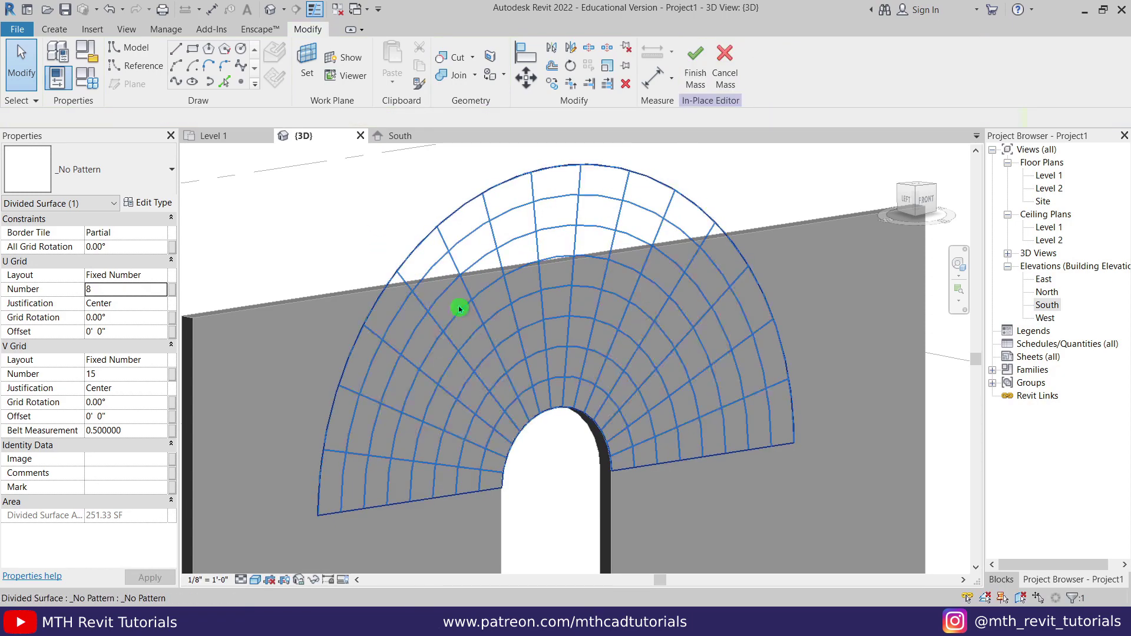
left_click(654, 354)
Load the family file Curtain Panel Family.rfa from the Classica Entrance Tutorial folder into the project.
middle_click_drag(427, 402, 371, 448, "shift")
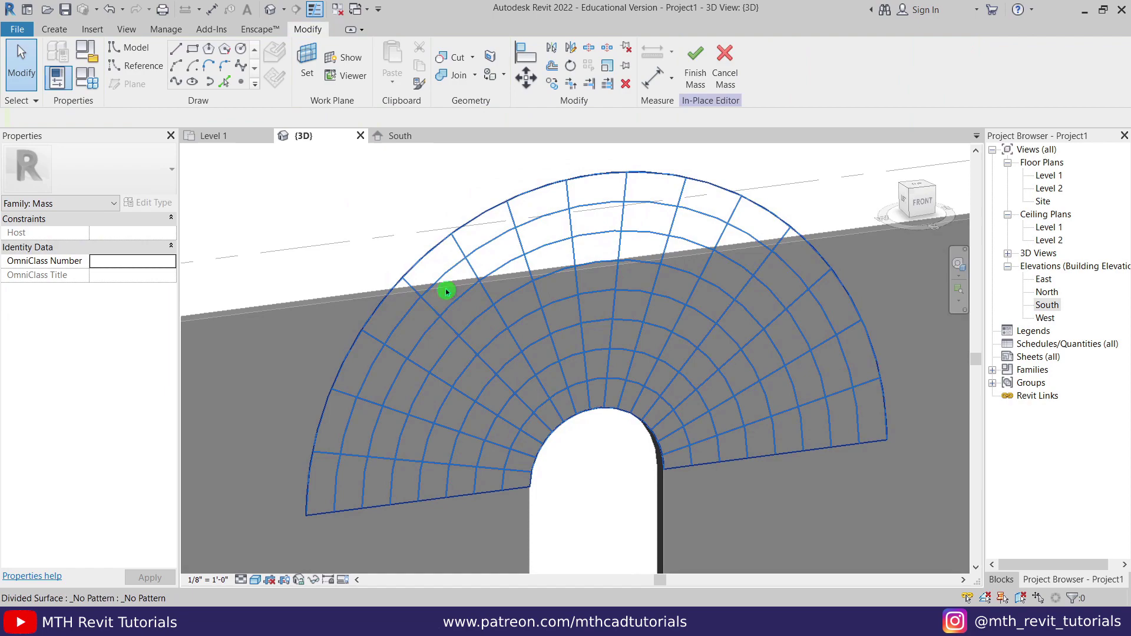
middle_click_drag(446, 291, 472, 303, "shift")
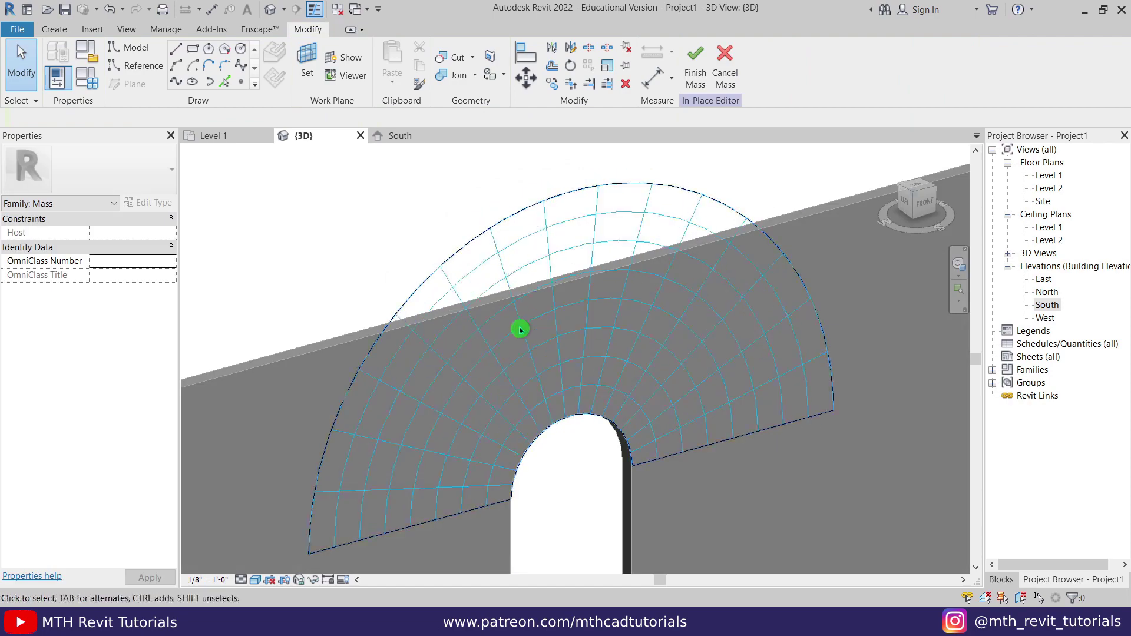
scroll(424, 222, "up", 2)
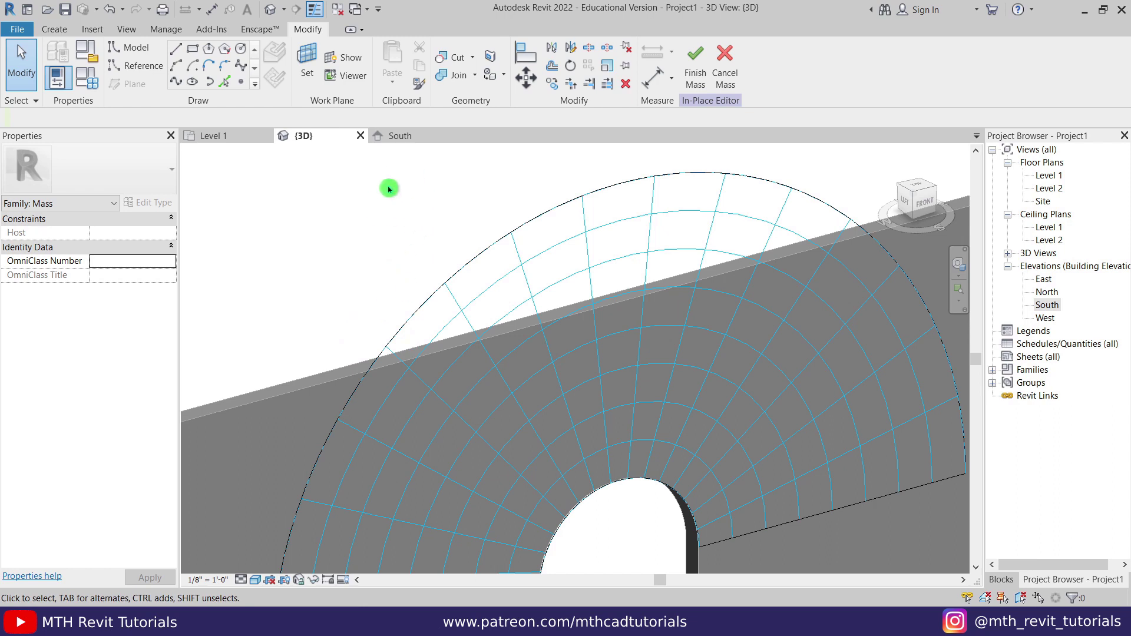
left_click(92, 33)
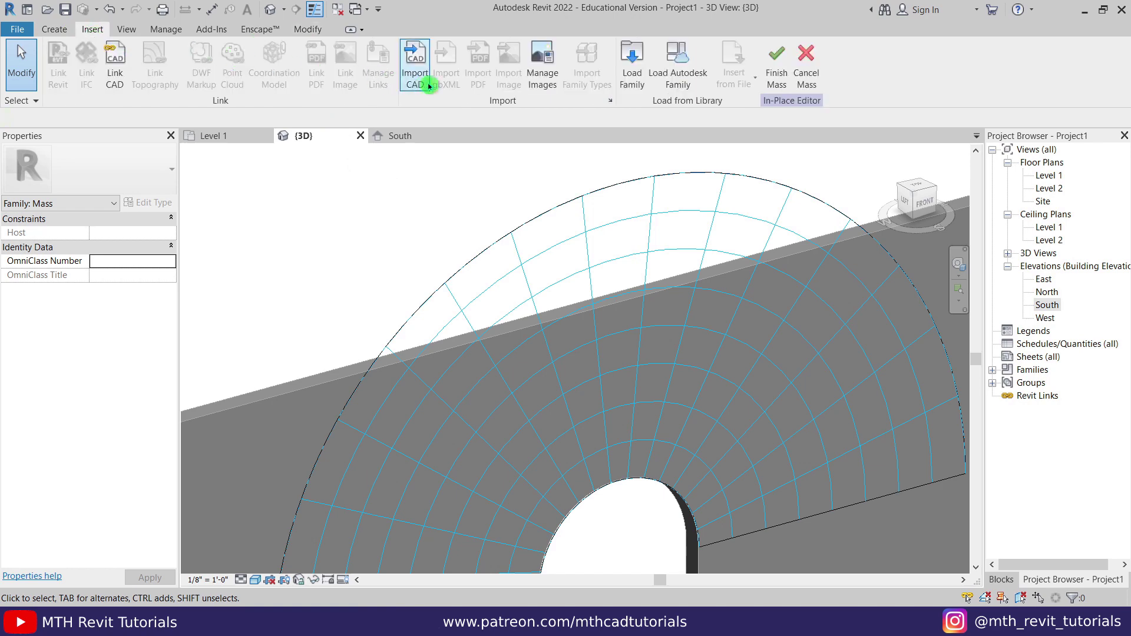
left_click(626, 83)
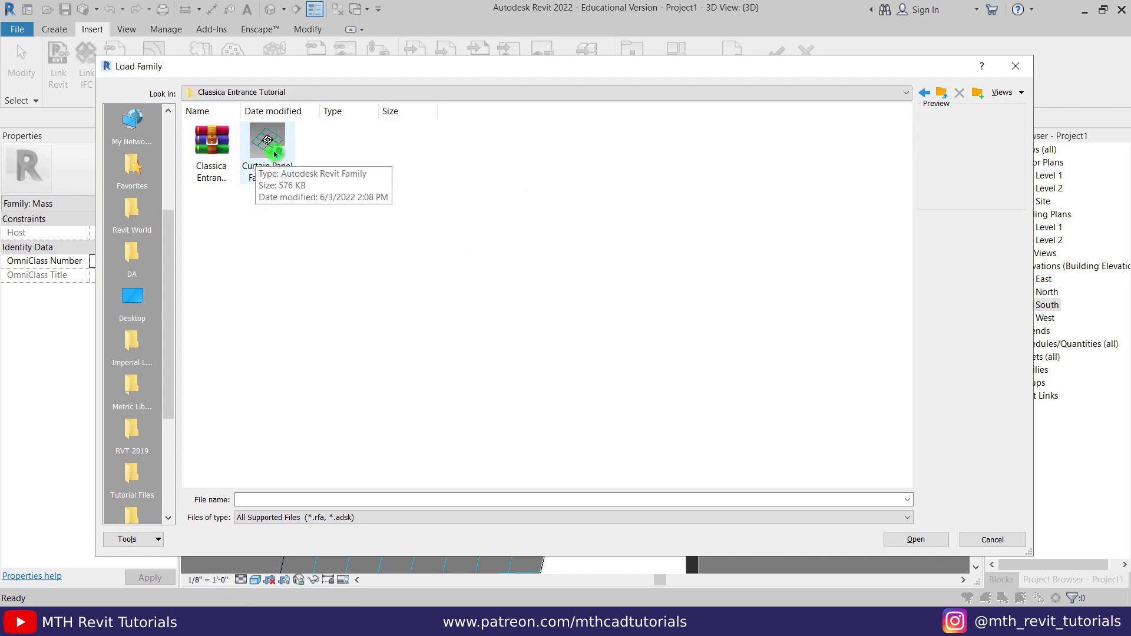
left_click(291, 177)
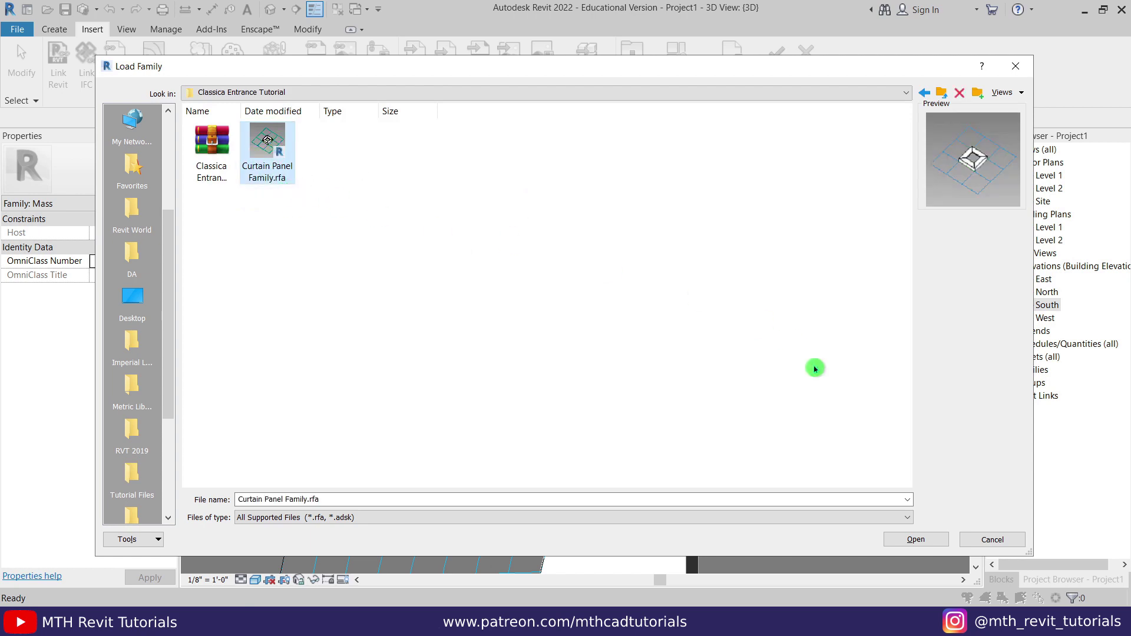
left_click(925, 540)
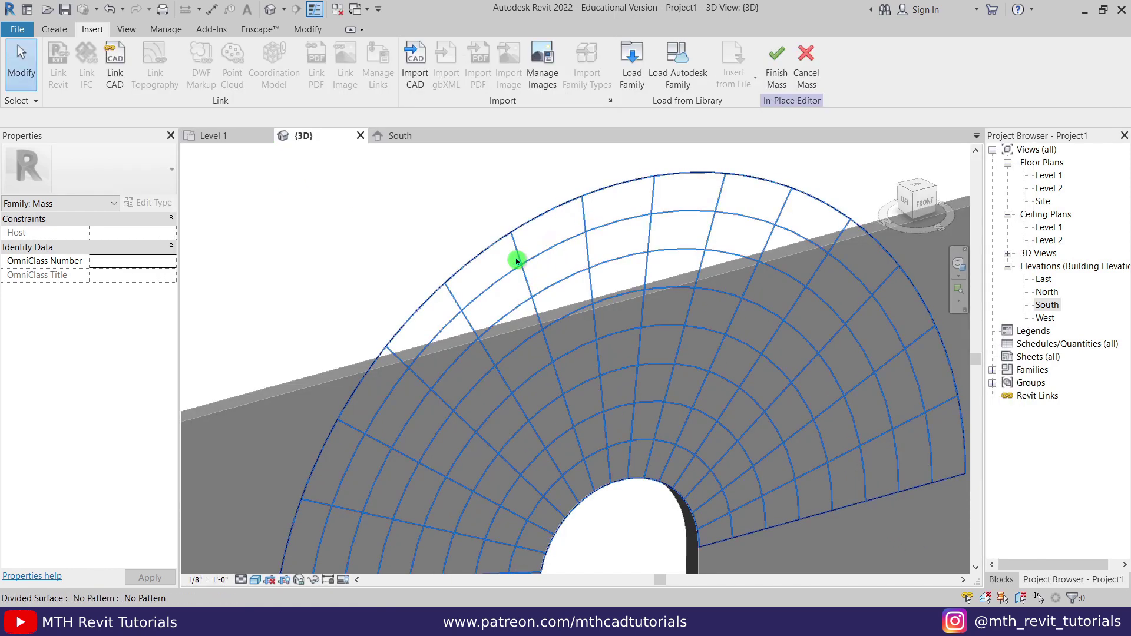
Apply the Curtain Panel Family under the Rectangle pattern to the divided surface.
left_click(532, 228)
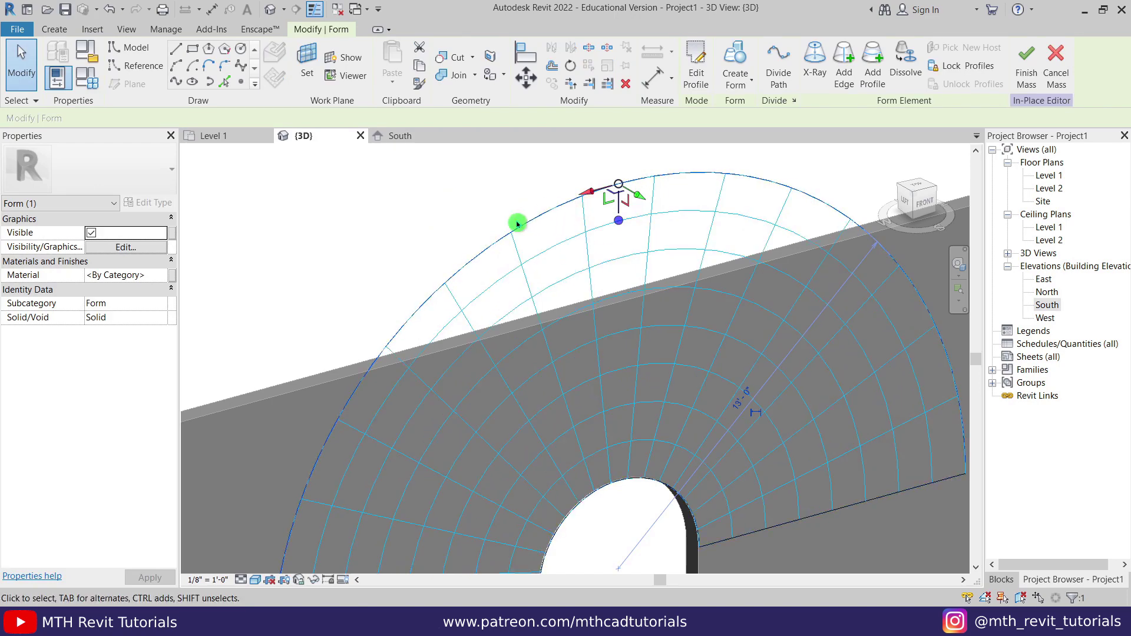
left_click(552, 252)
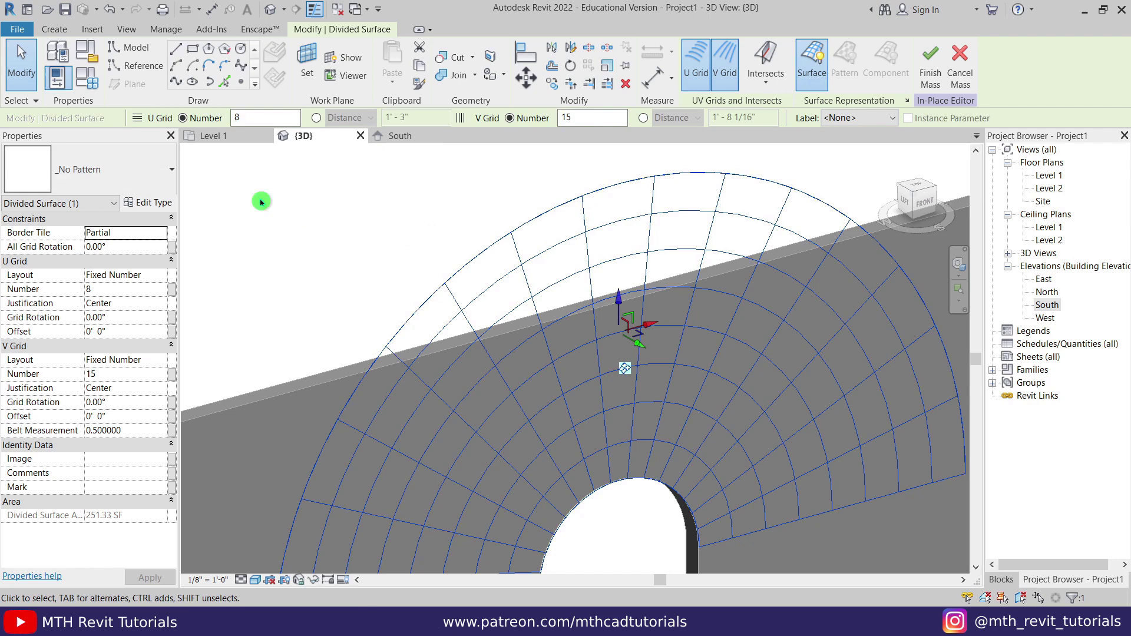
left_click(151, 179)
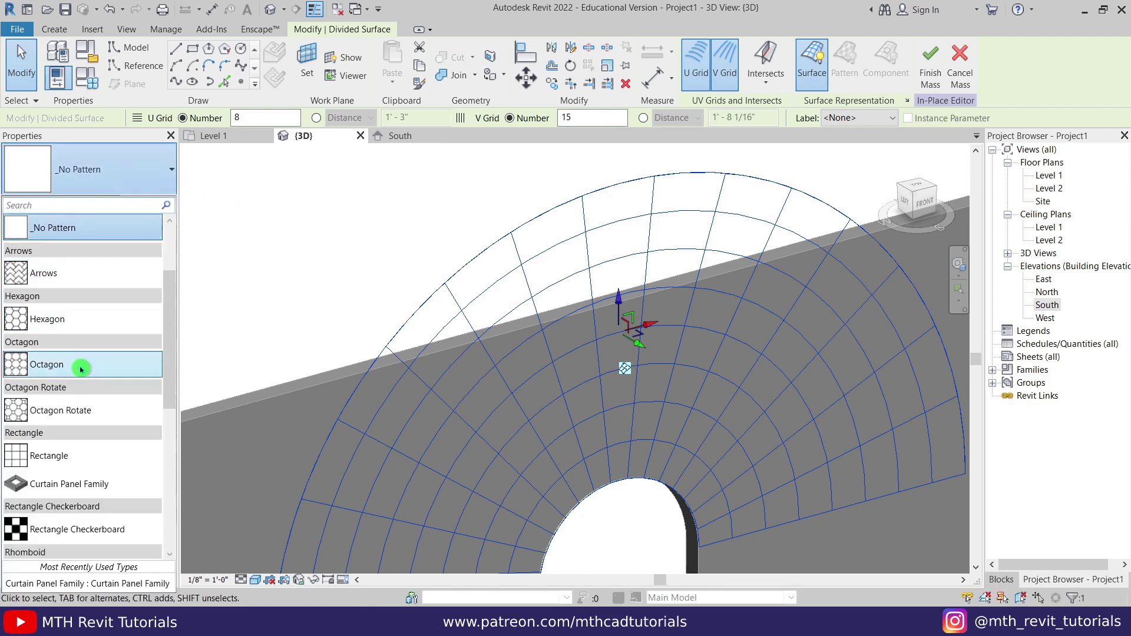
scroll(108, 450, "down", 1)
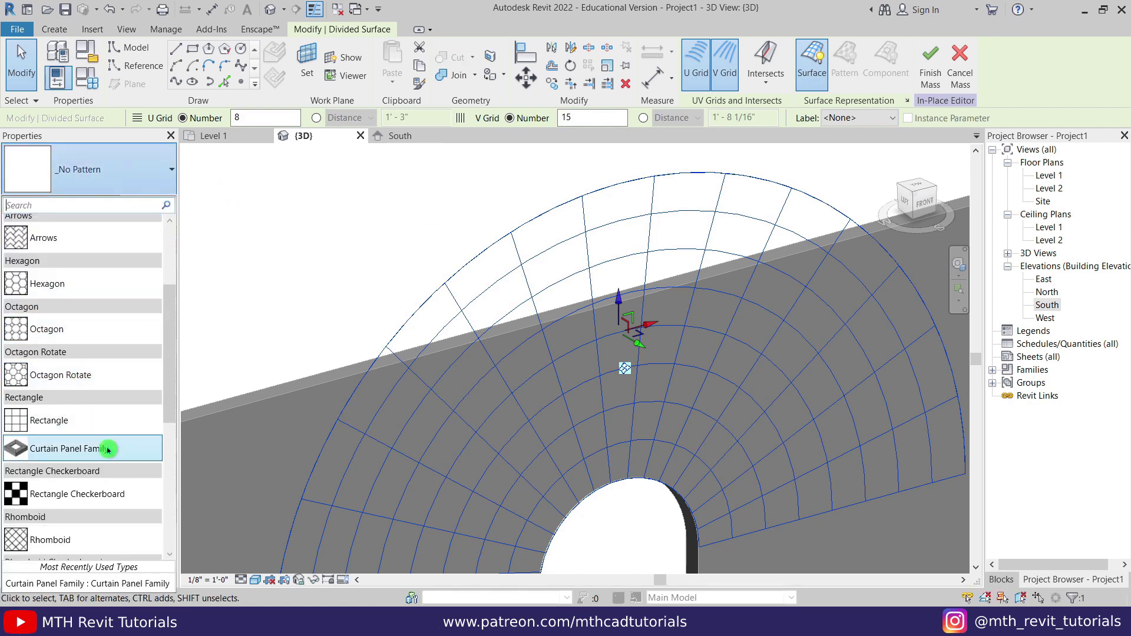
left_click(71, 453)
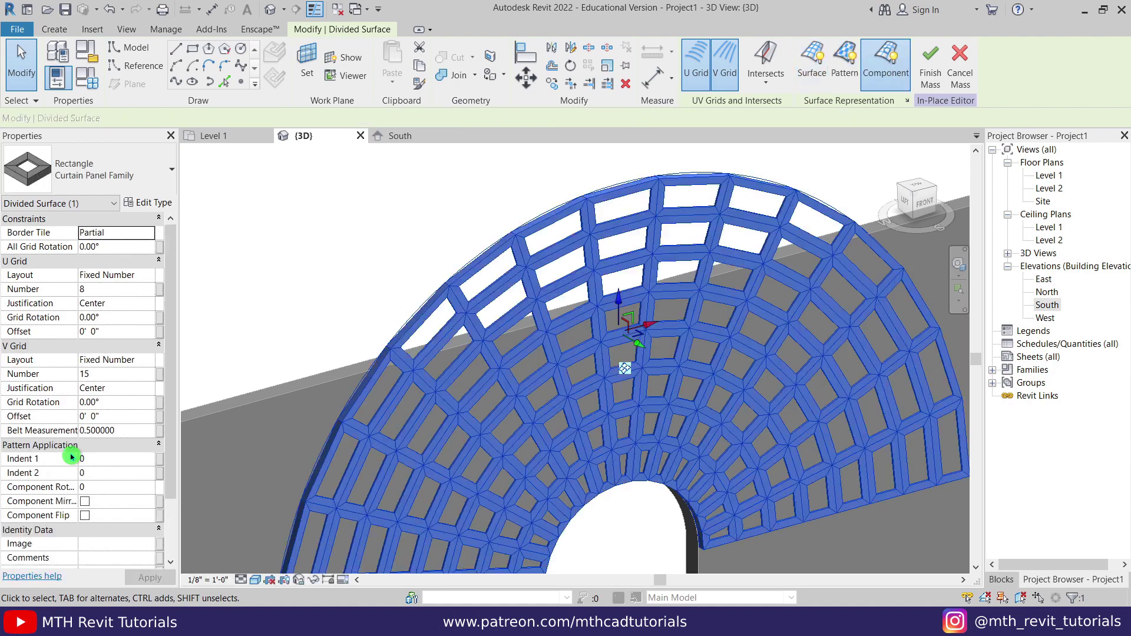
left_click(325, 260)
Inspect the panelled arch from another angle and review the Curtain Panel Family's type properties.
scroll(337, 273, "down", 4)
middle_click_drag(490, 394, 346, 373, "shift")
scroll(641, 459, "up", 3)
middle_click_drag(587, 465, 570, 233, "shift")
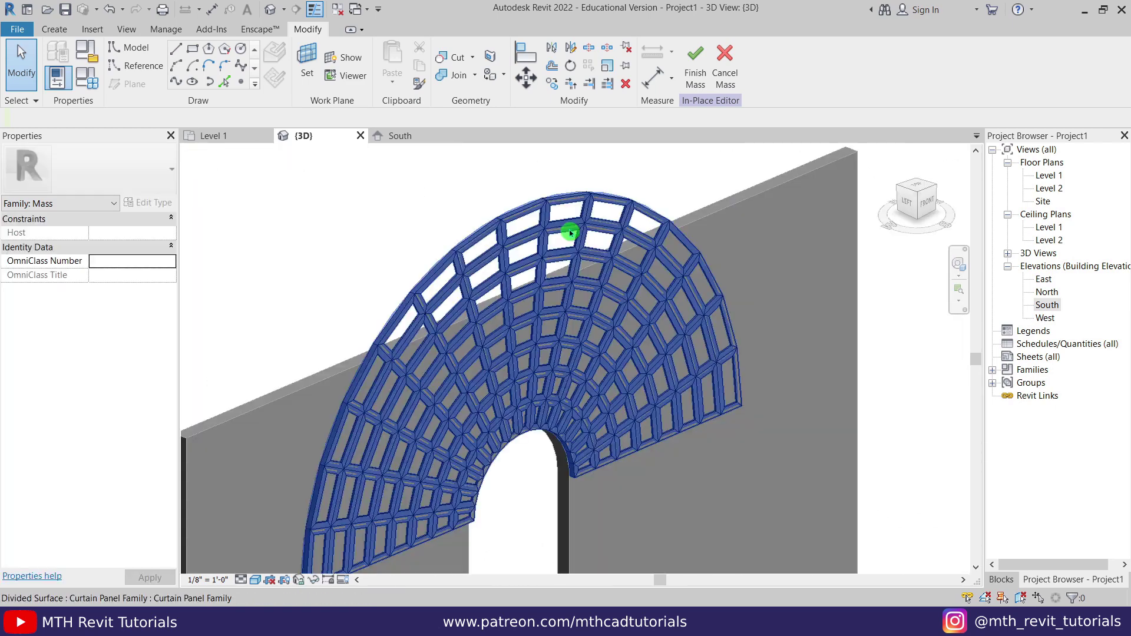
left_click(566, 233)
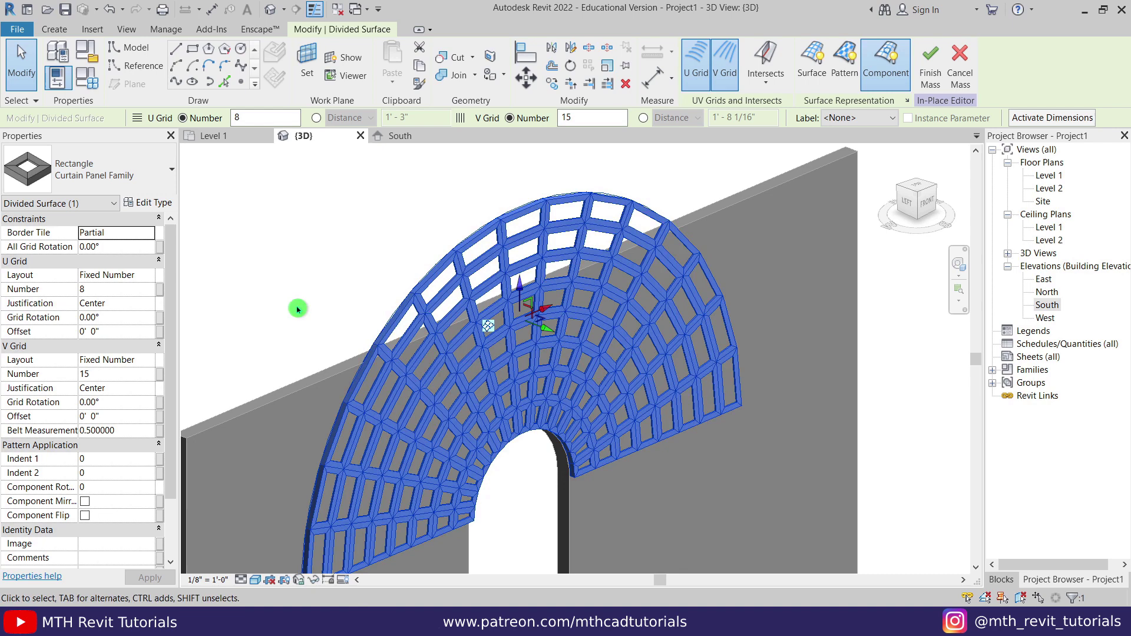
left_click(151, 207)
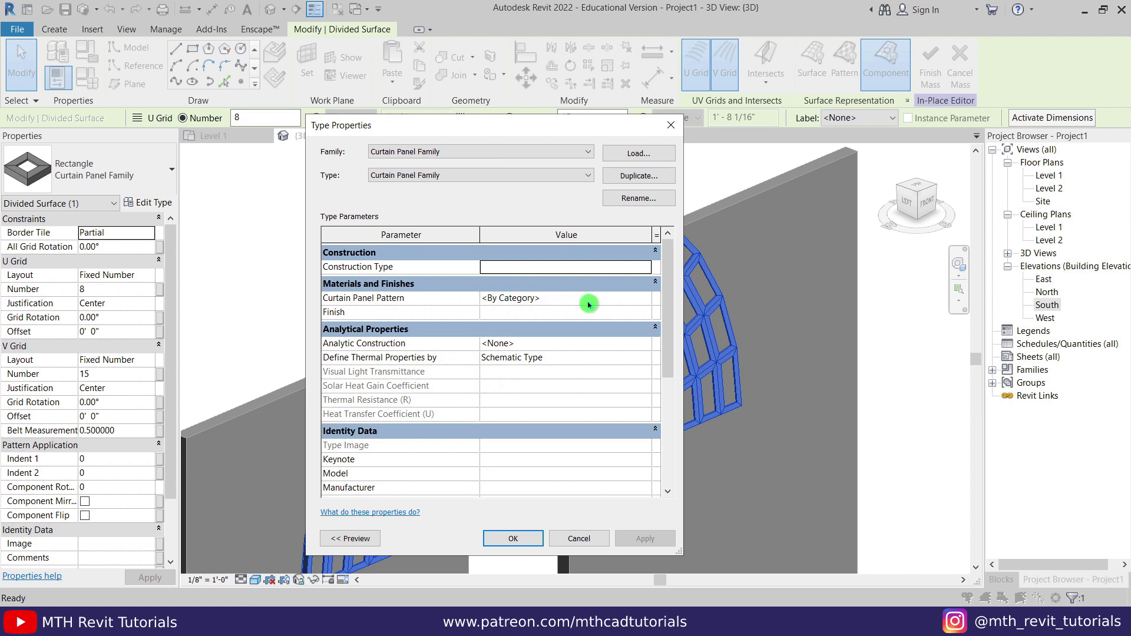
left_click(671, 125)
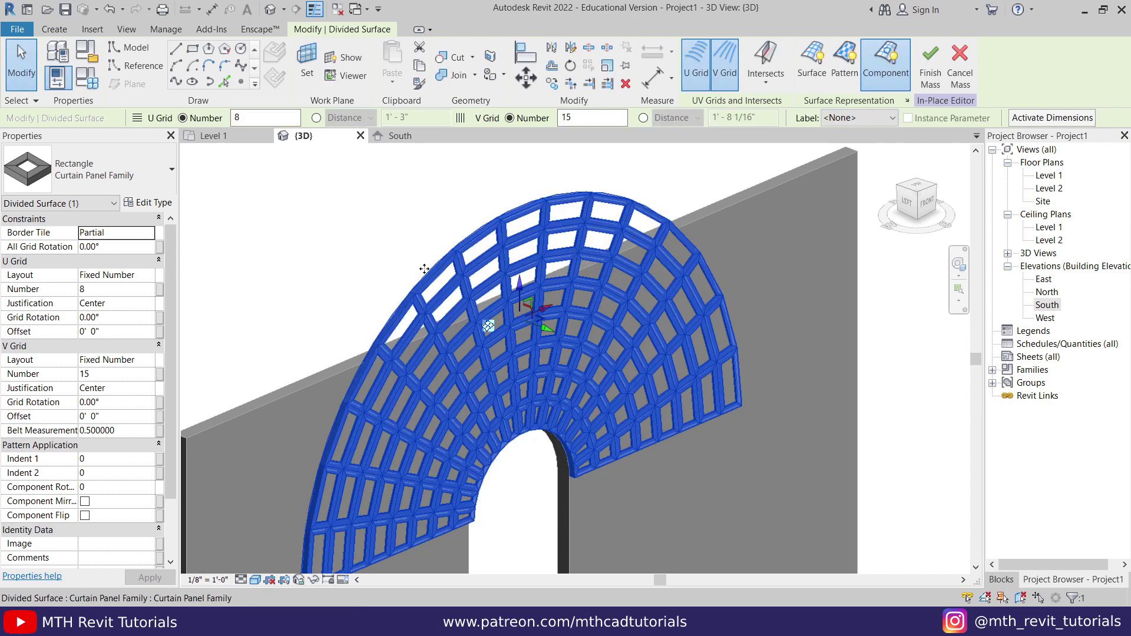
left_click(382, 218)
left_click(458, 612)
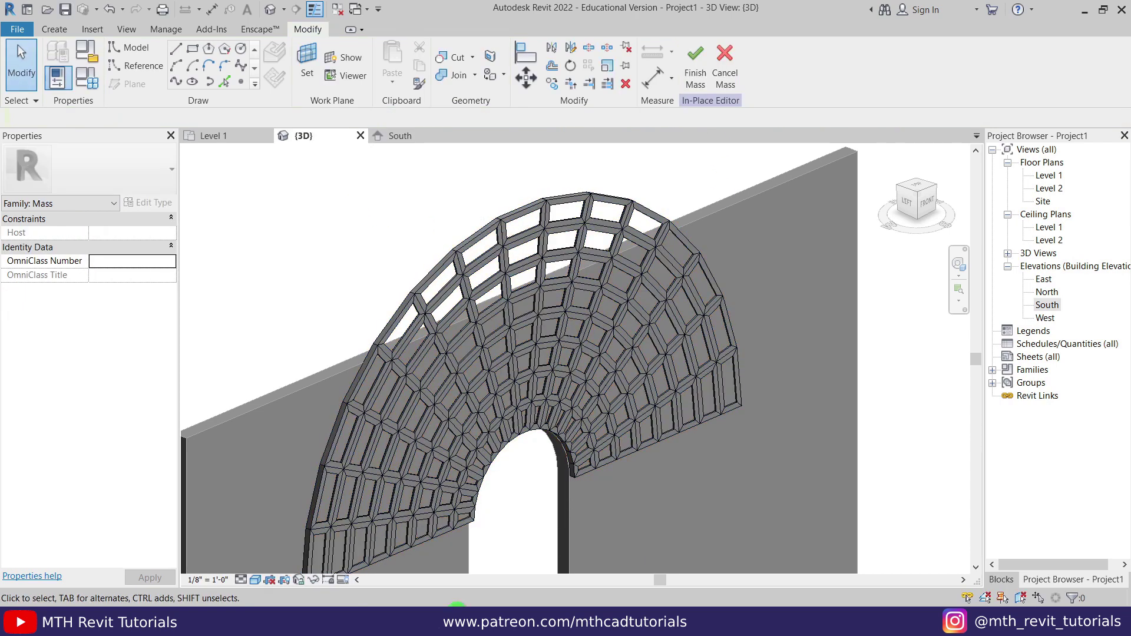